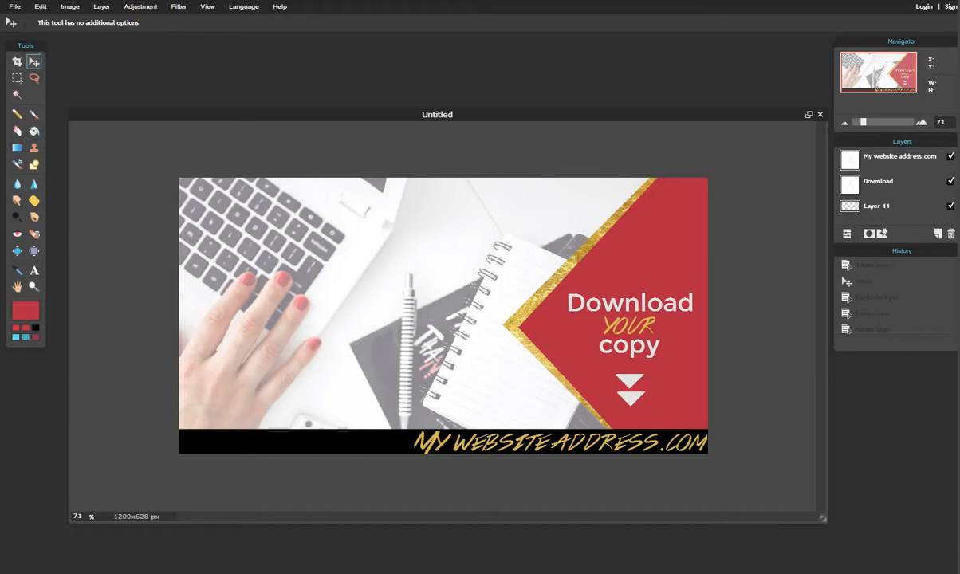
# Create a blank 1200 x 628 px canvas with a white Background layer.
pyautogui.click(14, 7)
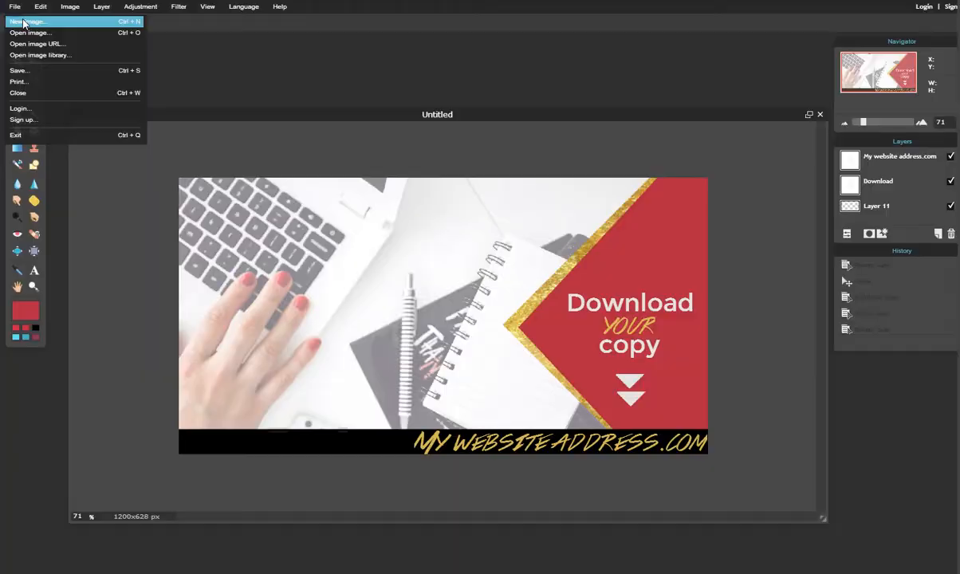
pyautogui.click(23, 23)
pyautogui.click(569, 151)
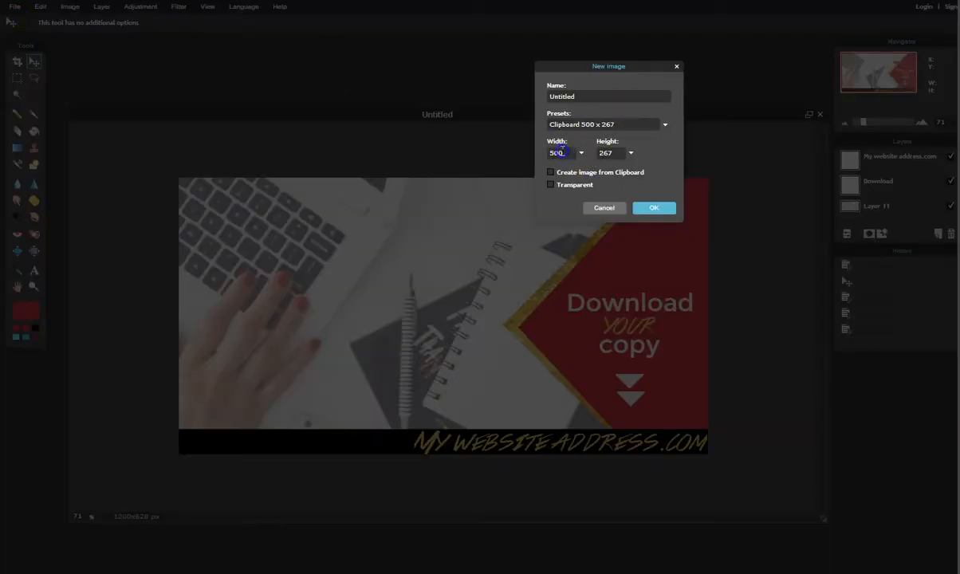
pyautogui.write('1200')
pyautogui.click(657, 208)
pyautogui.click(652, 208)
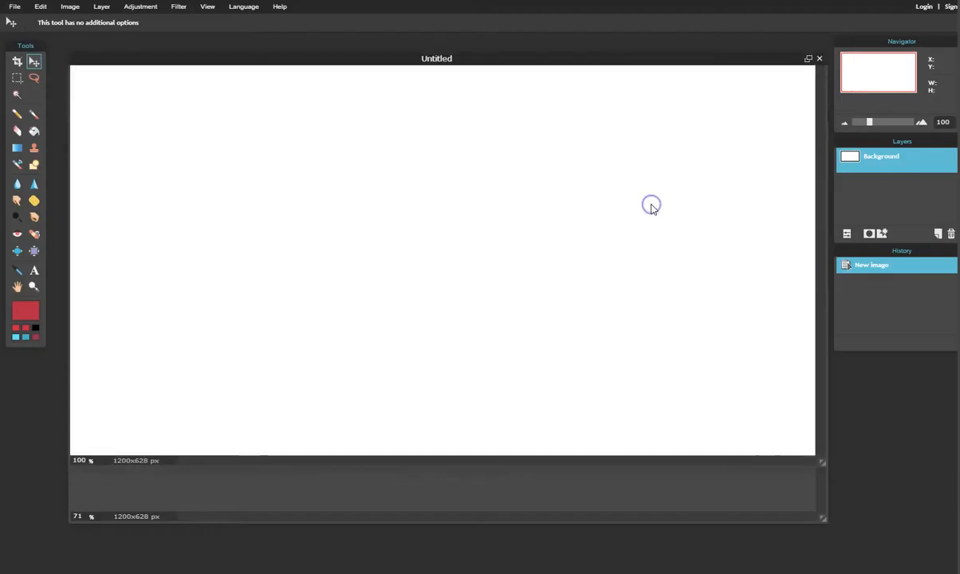
# Check the usage-rights filter and scroll through the reuse-licensed 'girl laptop' image results.
pyautogui.moveTo(525, 60); pyautogui.dragTo(525, 122)
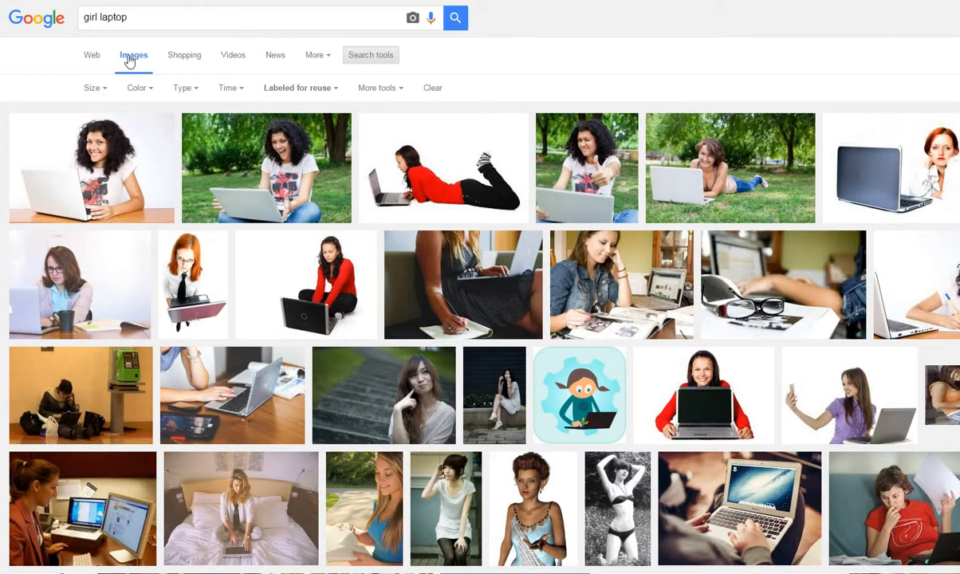
pyautogui.click(323, 92)
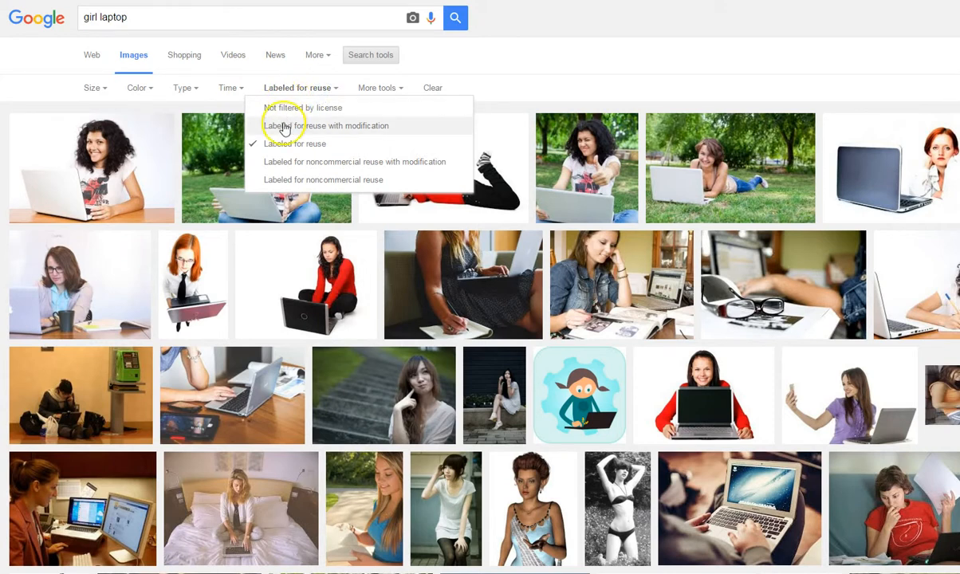
pyautogui.click(550, 75)
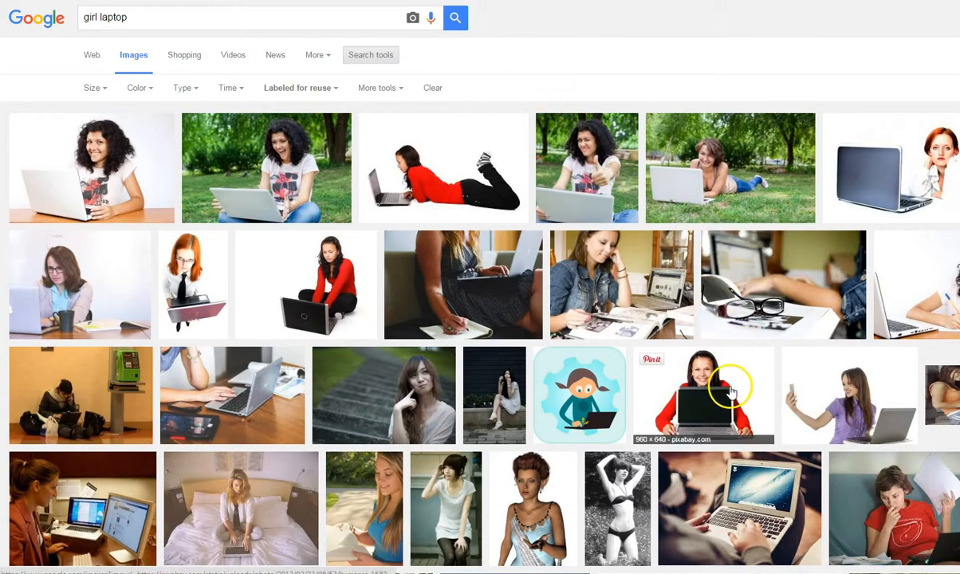
pyautogui.scroll(-3, 740, 395)
pyautogui.scroll(3, 753, 437)
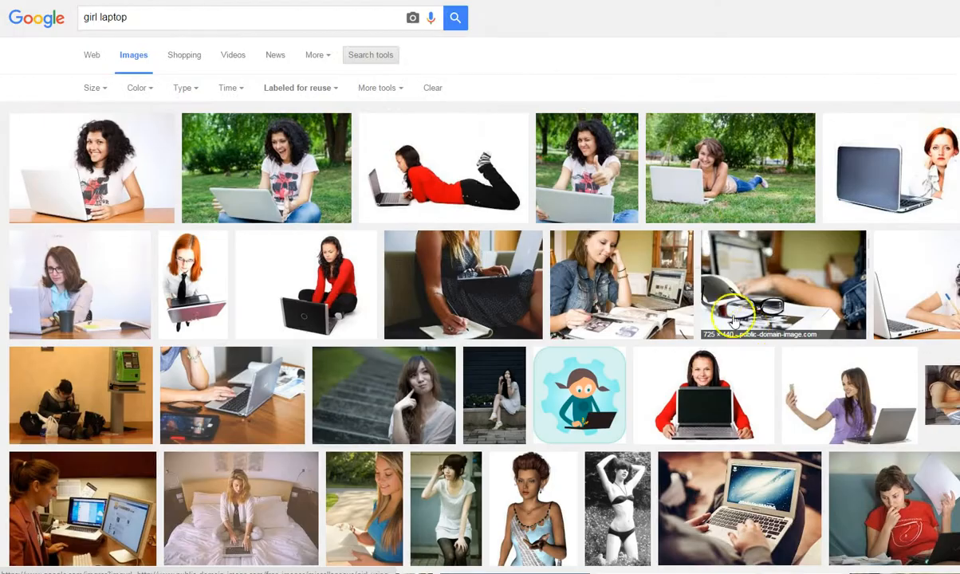
# Search for 'gold square' and scroll through the reuse-licensed results.
pyautogui.click(150, 18)
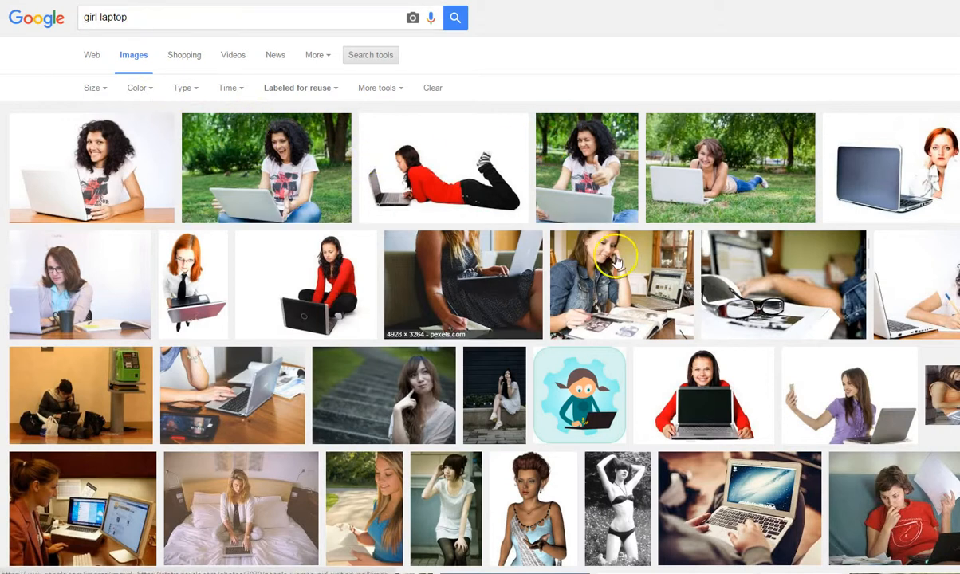
pyautogui.scroll(-5, 893, 386)
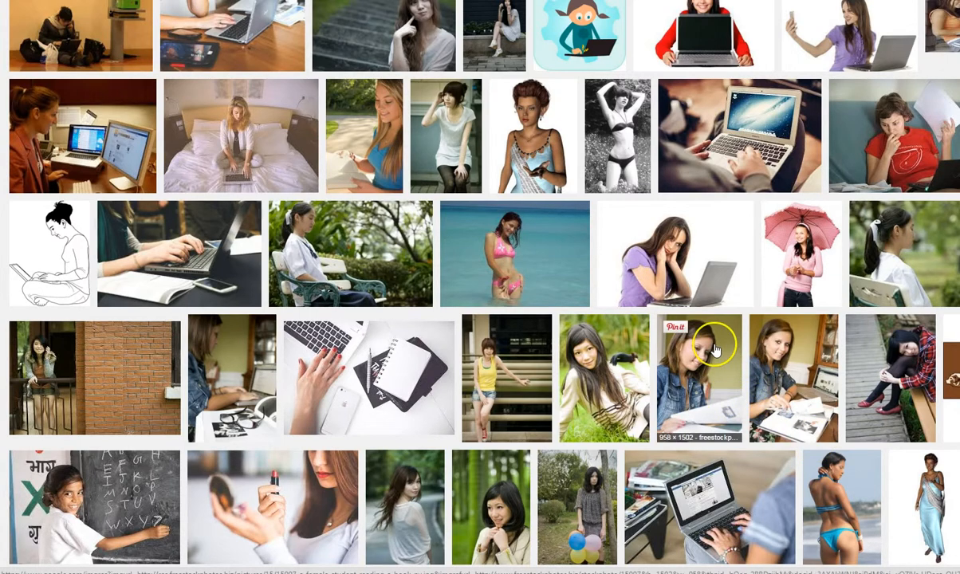
pyautogui.scroll(-1, 716, 347)
pyautogui.scroll(-1, 716, 350)
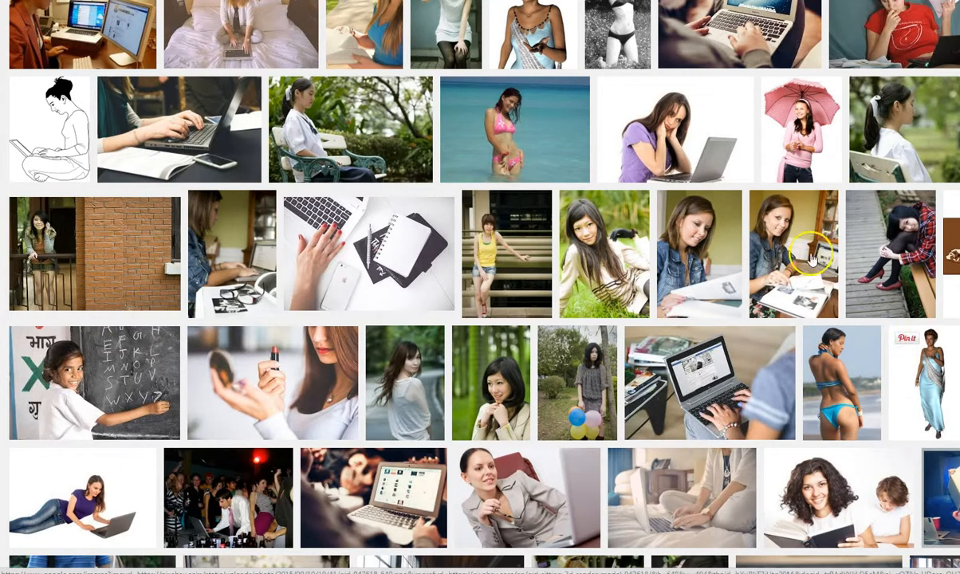
pyautogui.scroll(-2, 568, 368)
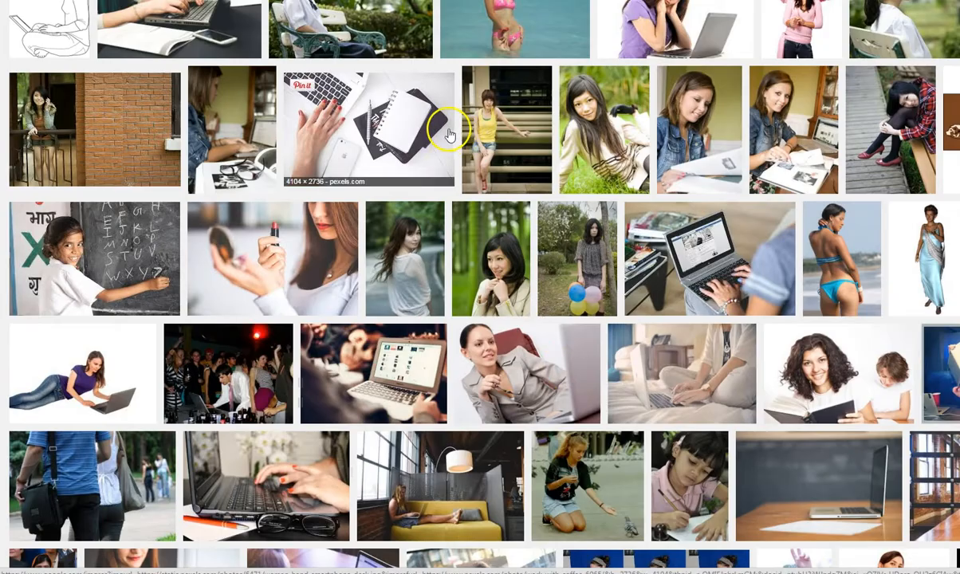
pyautogui.scroll(4, 575, 283)
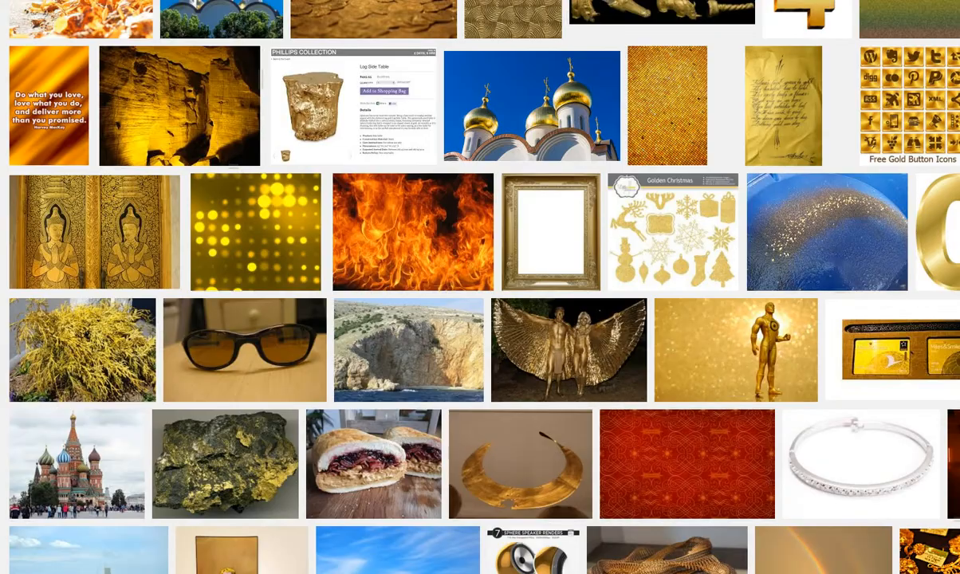
pyautogui.scroll(15, 677, 536)
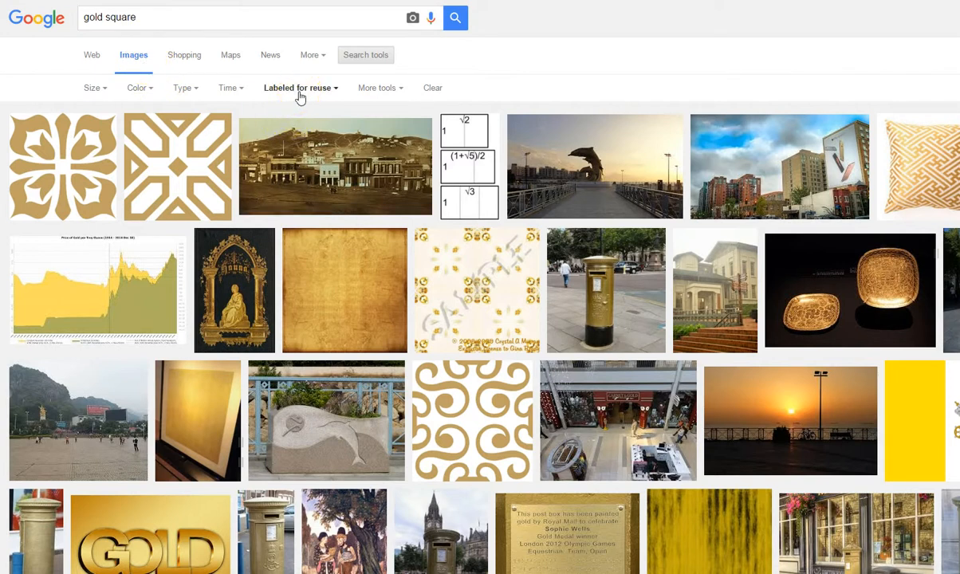
# Scroll down through the 'gold square' results looking for gold textures, then back up.
pyautogui.scroll(-8, 778, 381)
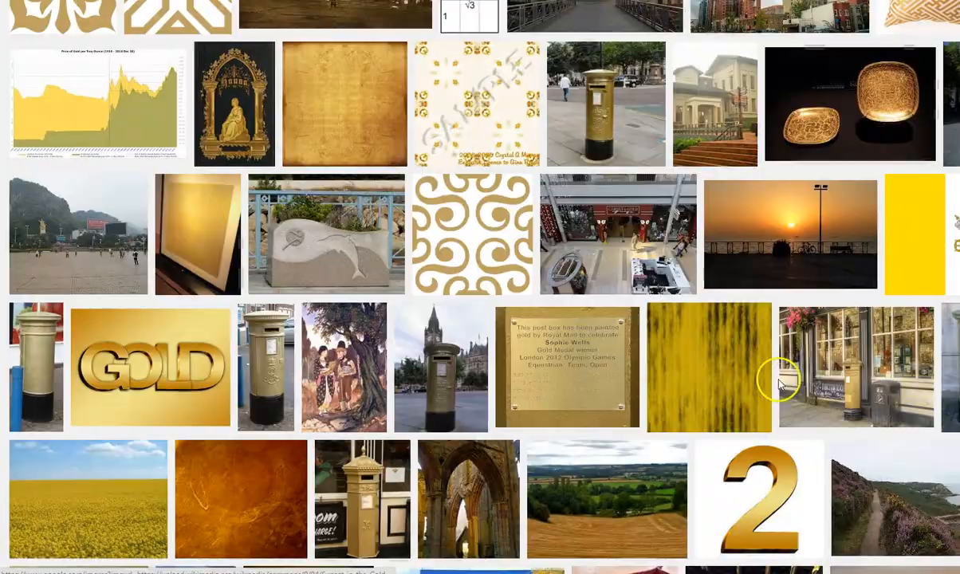
pyautogui.scroll(-3, 787, 393)
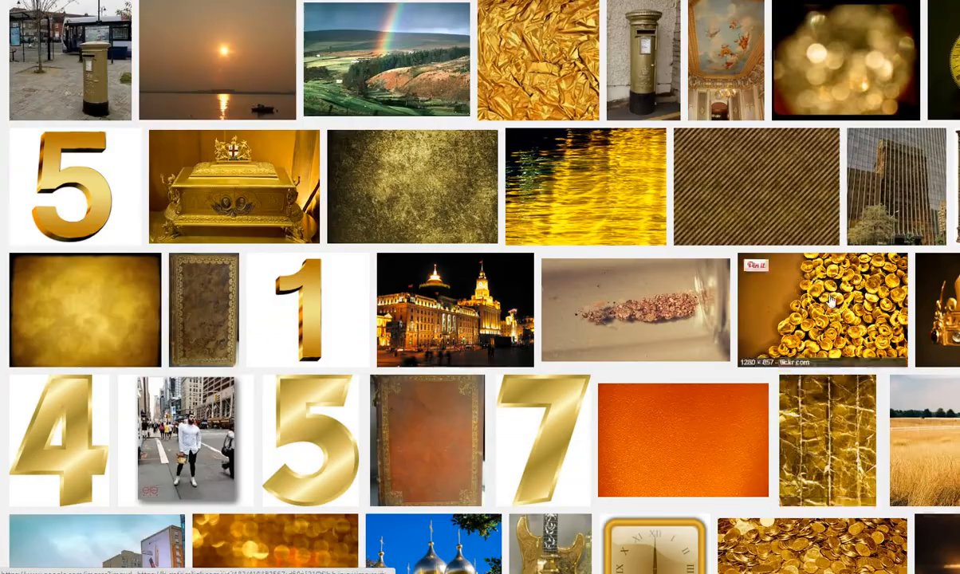
pyautogui.scroll(-2, 613, 464)
pyautogui.scroll(-2, 613, 464)
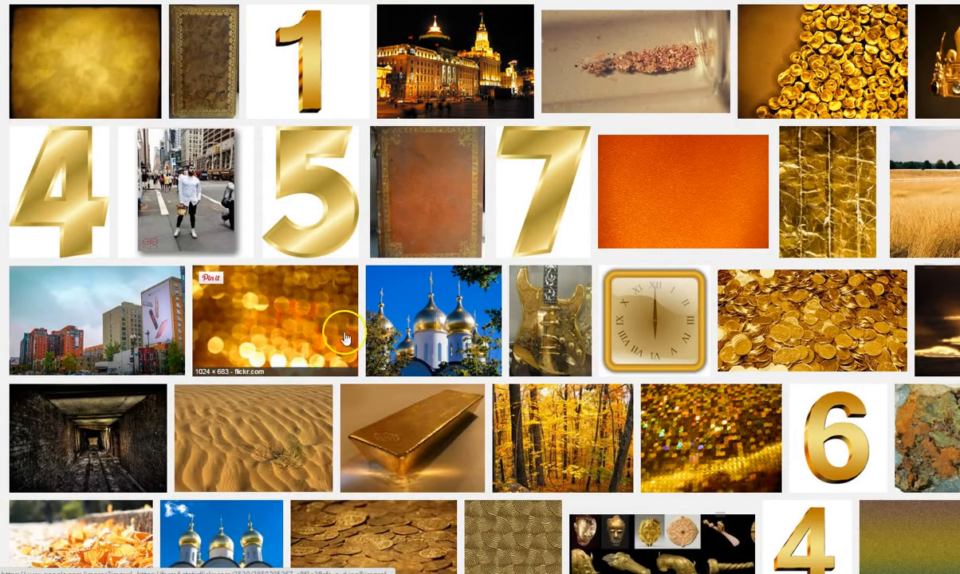
pyautogui.scroll(-2, 447, 379)
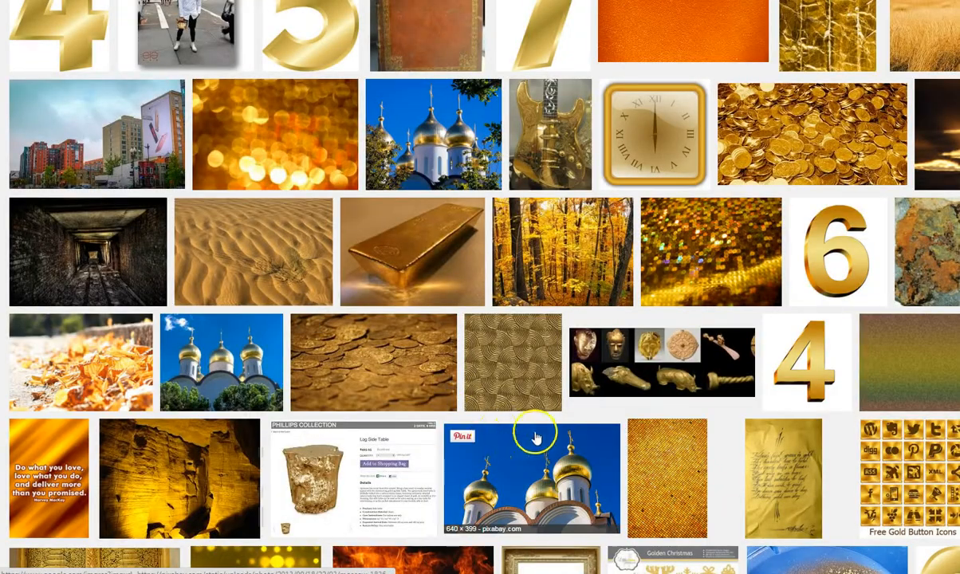
pyautogui.scroll(-1, 558, 434)
pyautogui.scroll(-2, 672, 430)
pyautogui.scroll(-2, 672, 433)
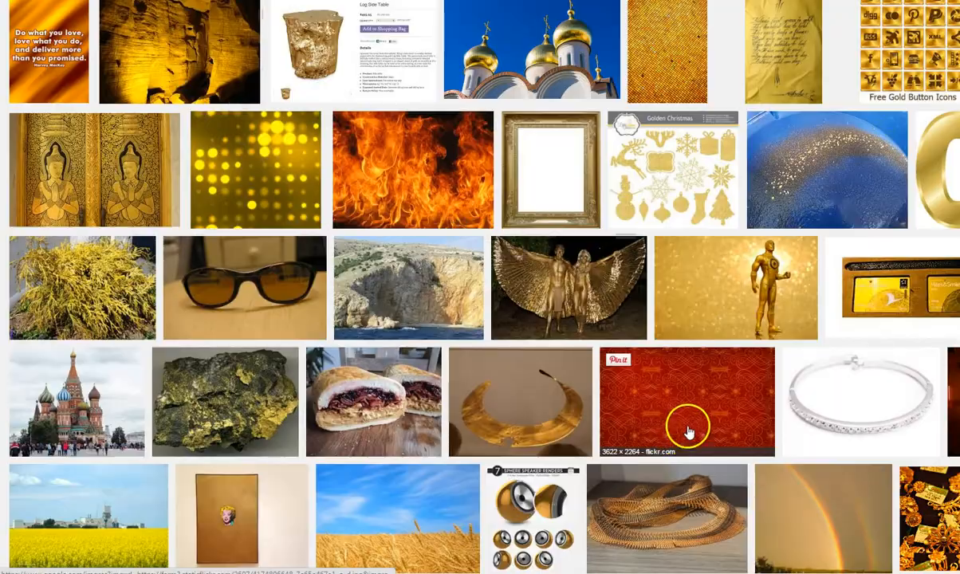
pyautogui.scroll(-2, 666, 419)
pyautogui.scroll(20, 630, 363)
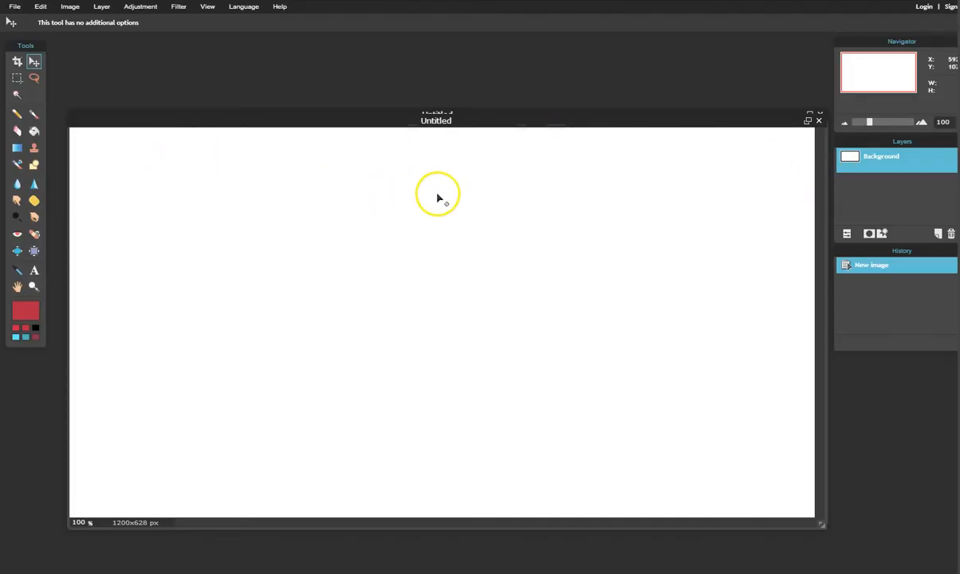
# Open the woman_computer photo from the computer and move its window up and left.
pyautogui.click(15, 8)
pyautogui.click(20, 34)
pyautogui.scroll(-5, 442, 367)
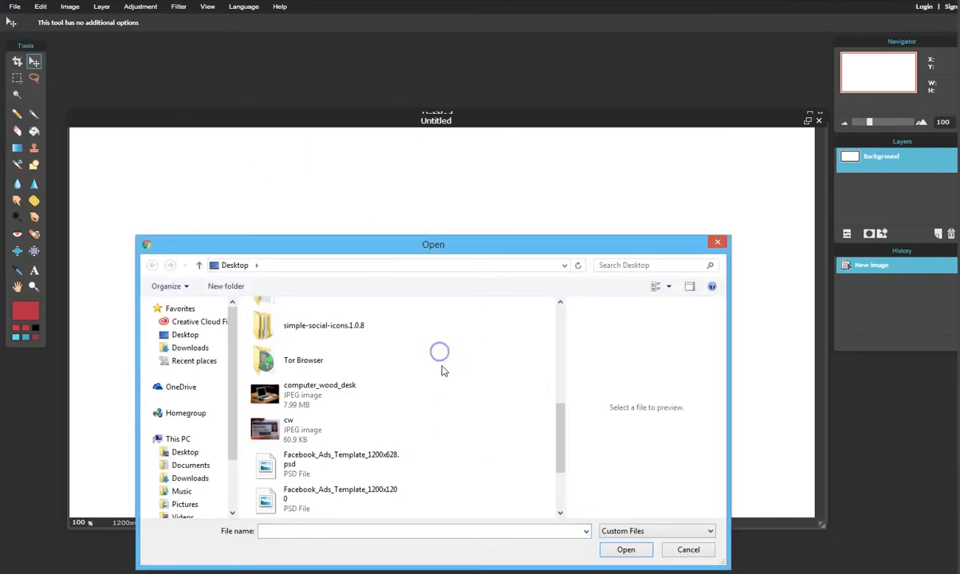
pyautogui.scroll(-3, 443, 374)
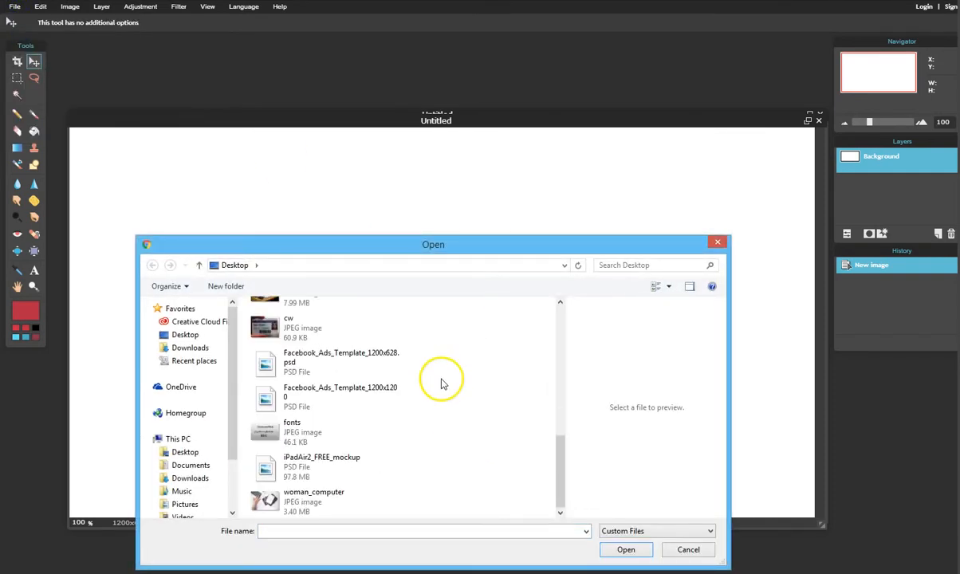
pyautogui.click(267, 500)
pyautogui.click(630, 550)
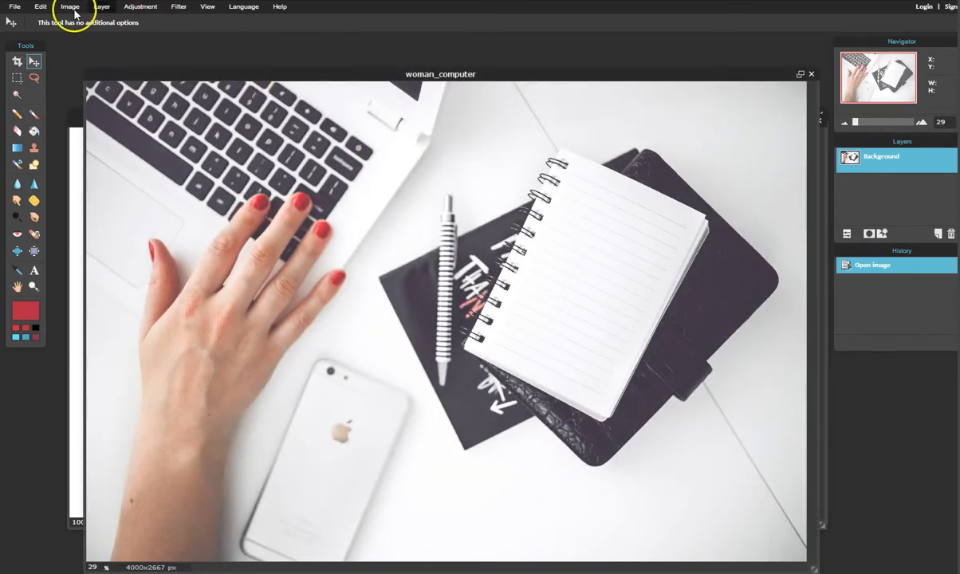
pyautogui.click(331, 78)
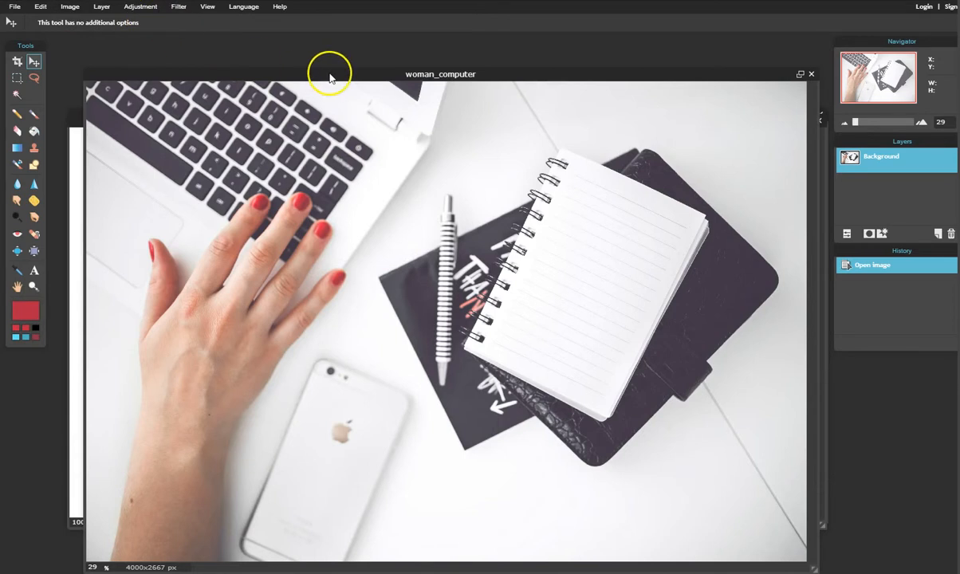
pyautogui.moveTo(331, 77); pyautogui.dragTo(306, 50)
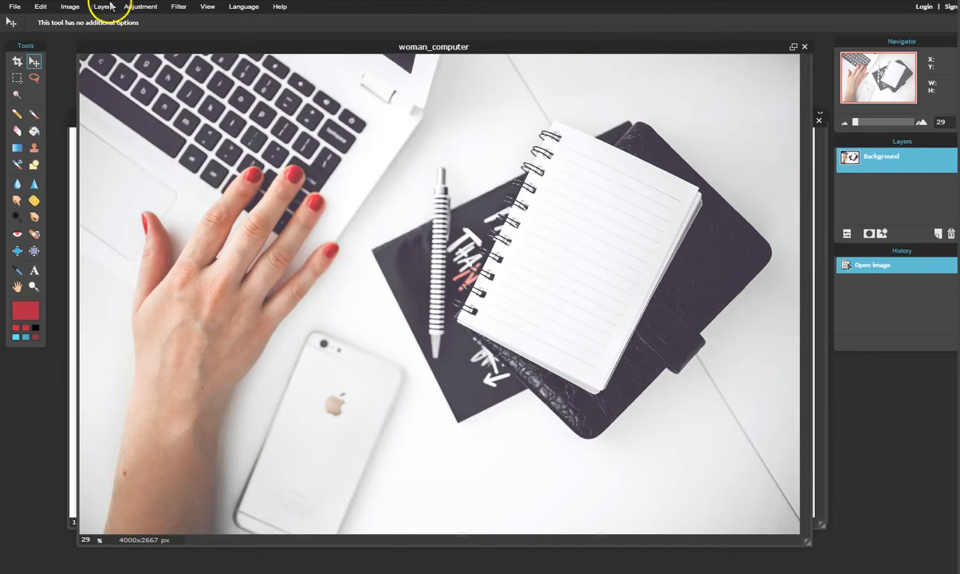
# Resize the photo to 1200 px wide (1200x800) with proportions constrained.
pyautogui.click(70, 6)
pyautogui.click(70, 24)
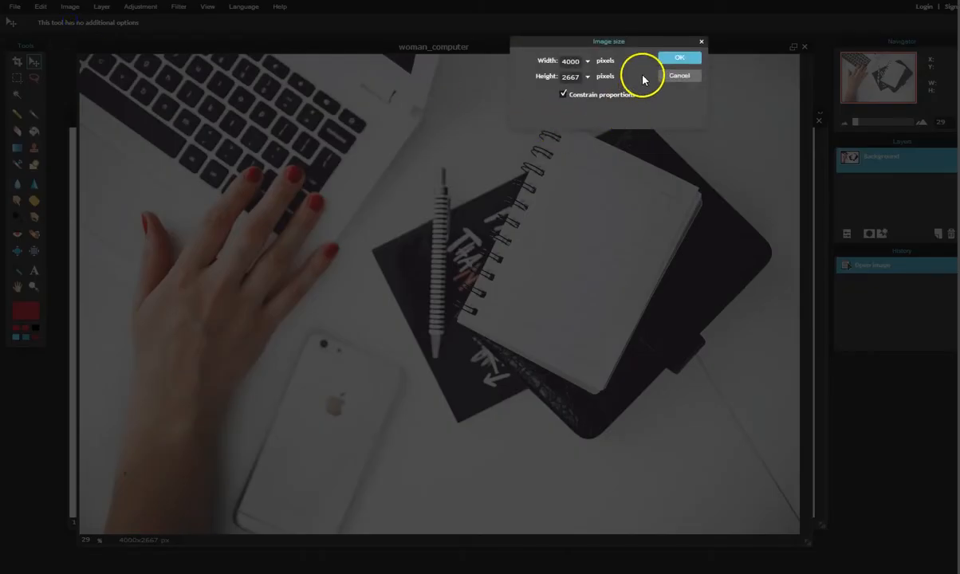
pyautogui.click(545, 60)
pyautogui.write('1200')
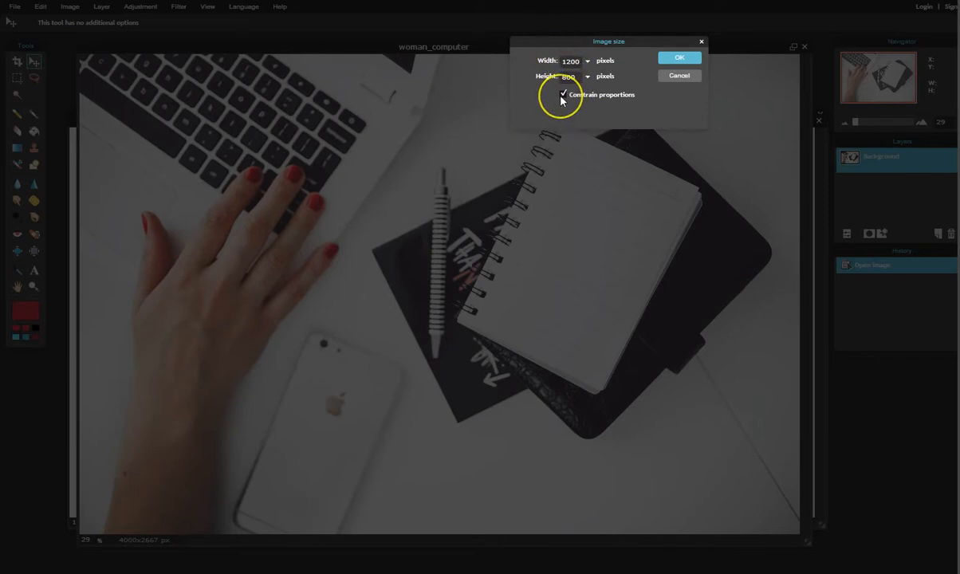
pyautogui.click(675, 63)
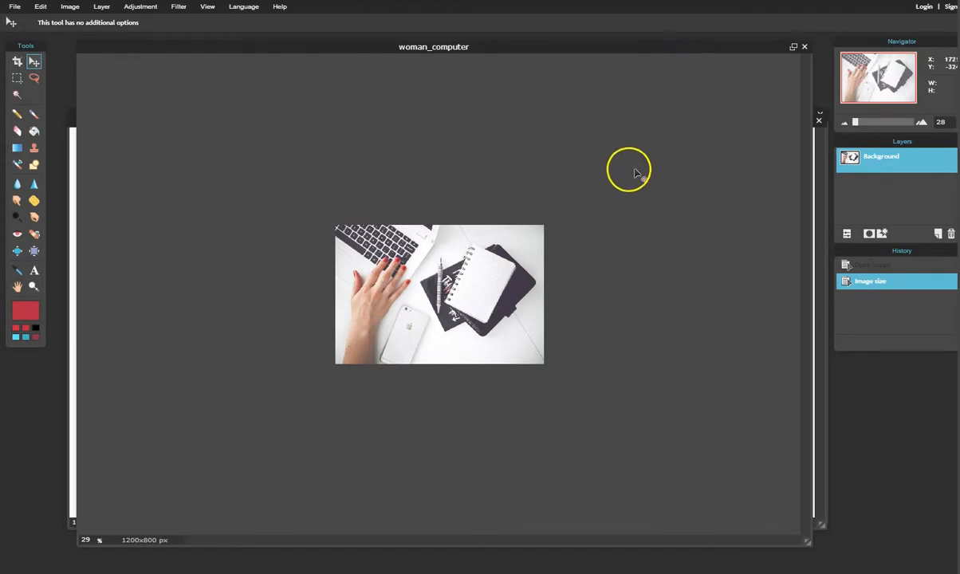
pyautogui.moveTo(465, 46); pyautogui.dragTo(448, 65)
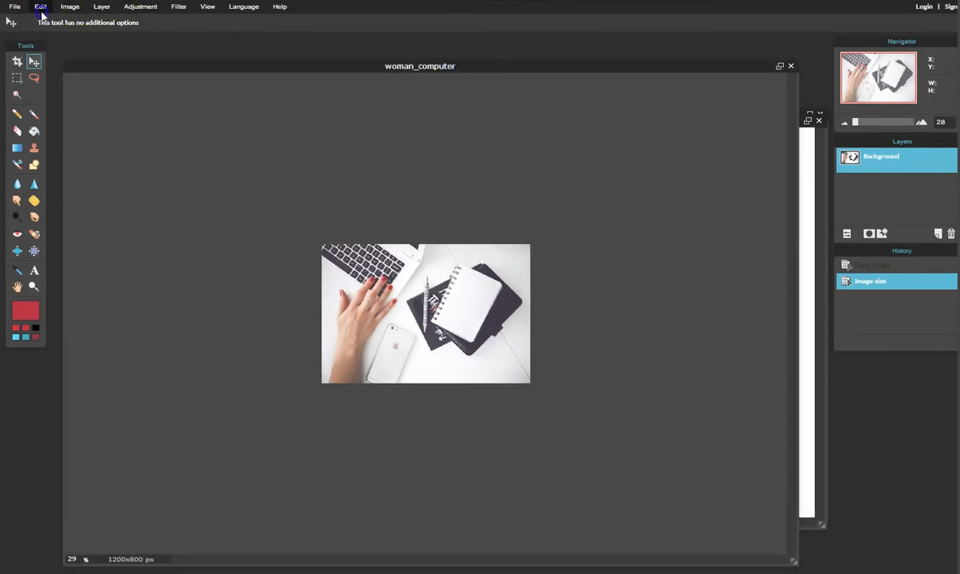
# Select and copy the whole laptop photo, then close it without saving.
pyautogui.click(41, 9)
pyautogui.click(43, 122)
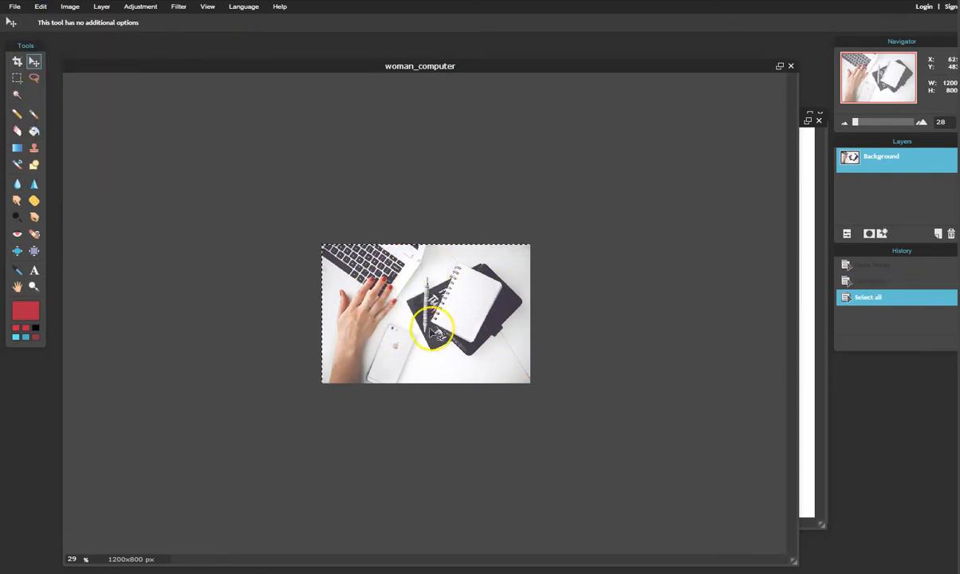
pyautogui.click(42, 10)
pyautogui.click(46, 60)
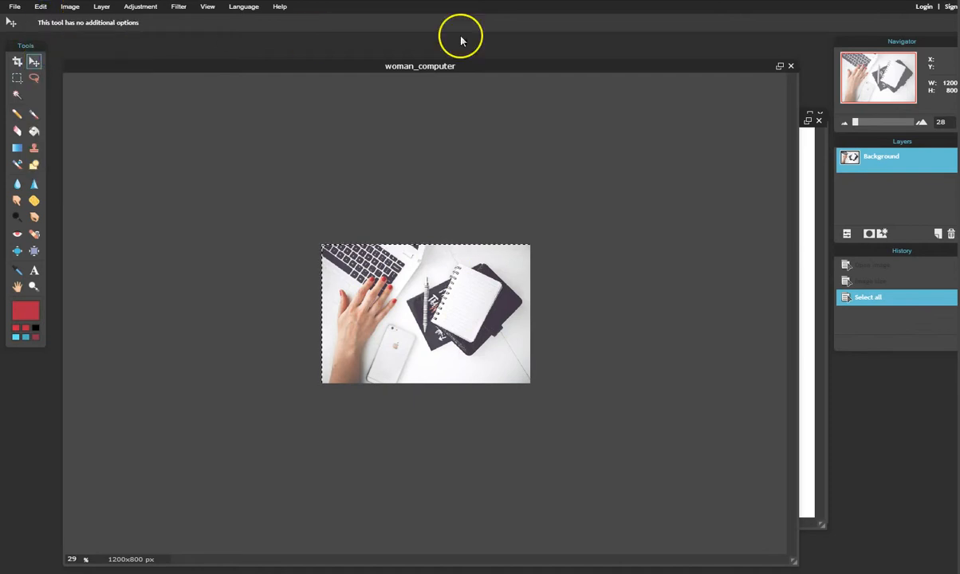
pyautogui.click(790, 65)
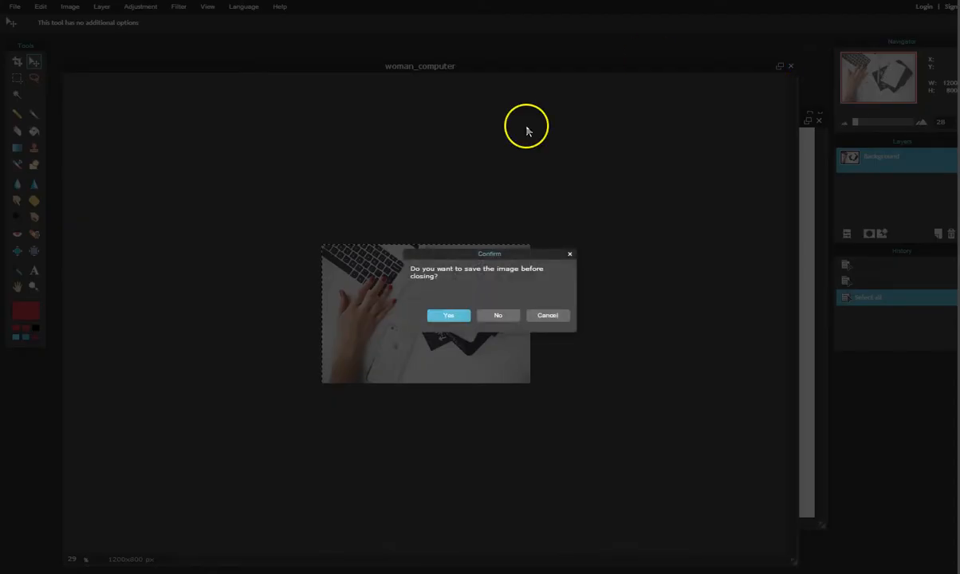
pyautogui.click(499, 316)
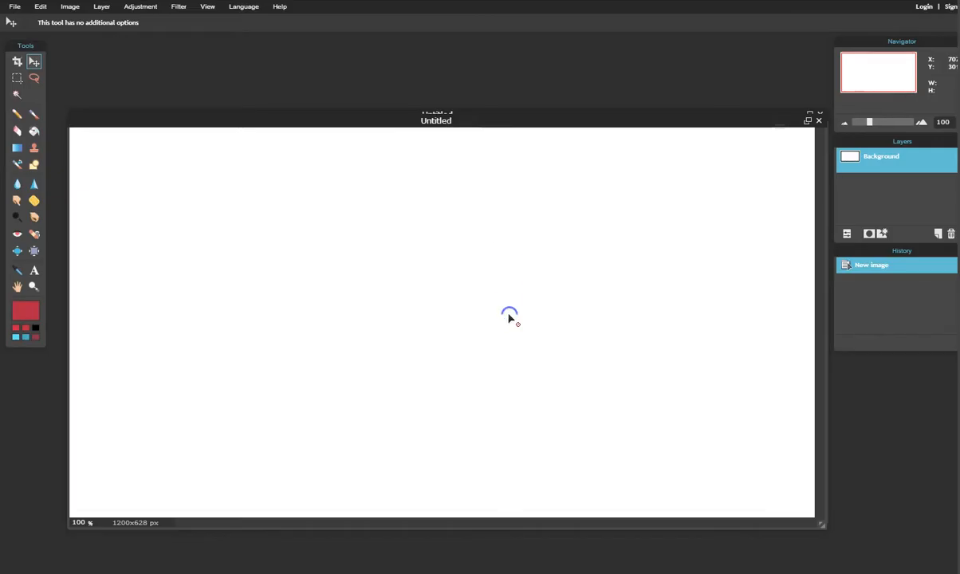
# Paste the photo into the 1200x628 canvas as Layer 1 and keep that layer active.
pyautogui.click(41, 8)
pyautogui.click(59, 84)
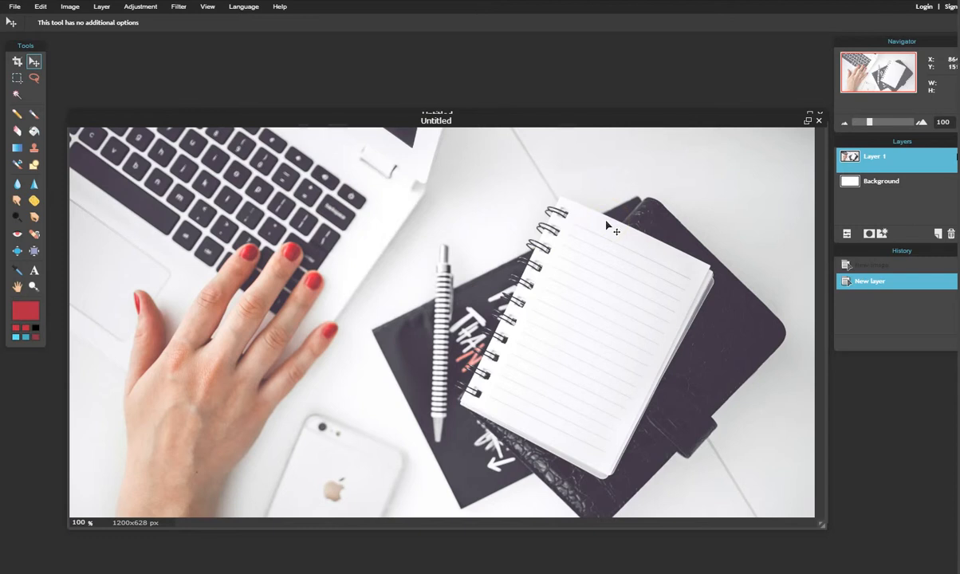
pyautogui.click(875, 182)
pyautogui.click(875, 163)
pyautogui.click(938, 155)
pyautogui.moveTo(634, 118); pyautogui.dragTo(640, 85)
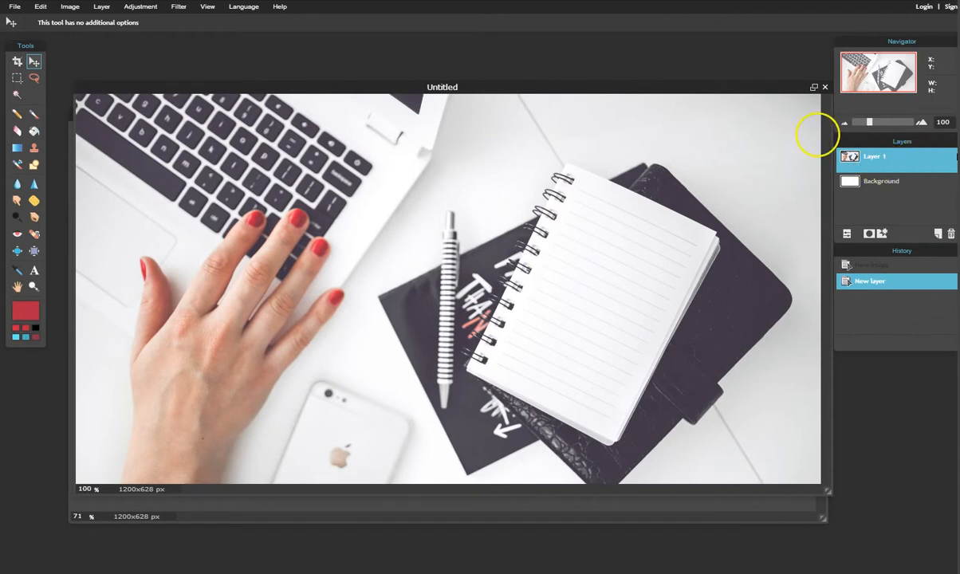
pyautogui.moveTo(735, 92); pyautogui.dragTo(737, 113)
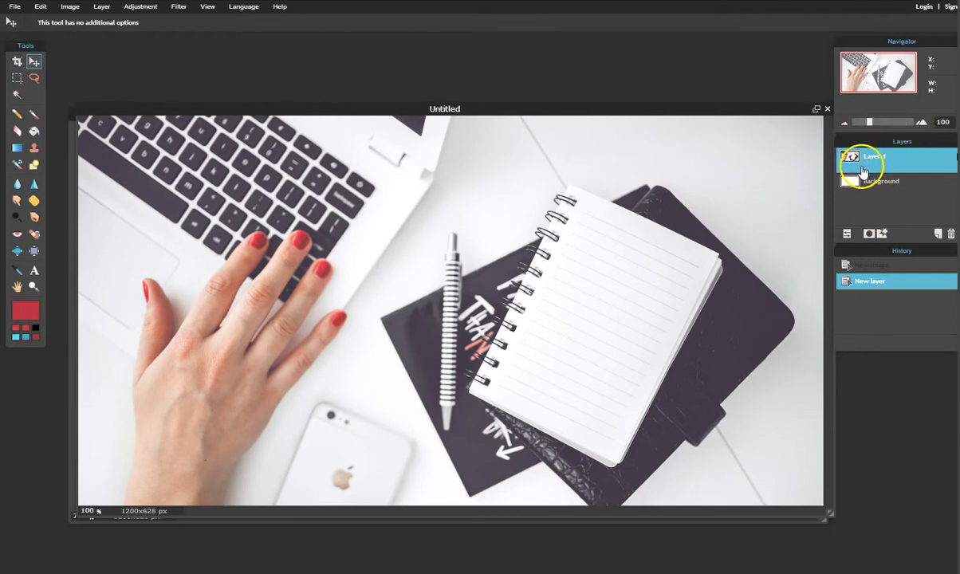
# Lower Layer 1's opacity to 64 to wash out the laptop photo.
pyautogui.click(848, 235)
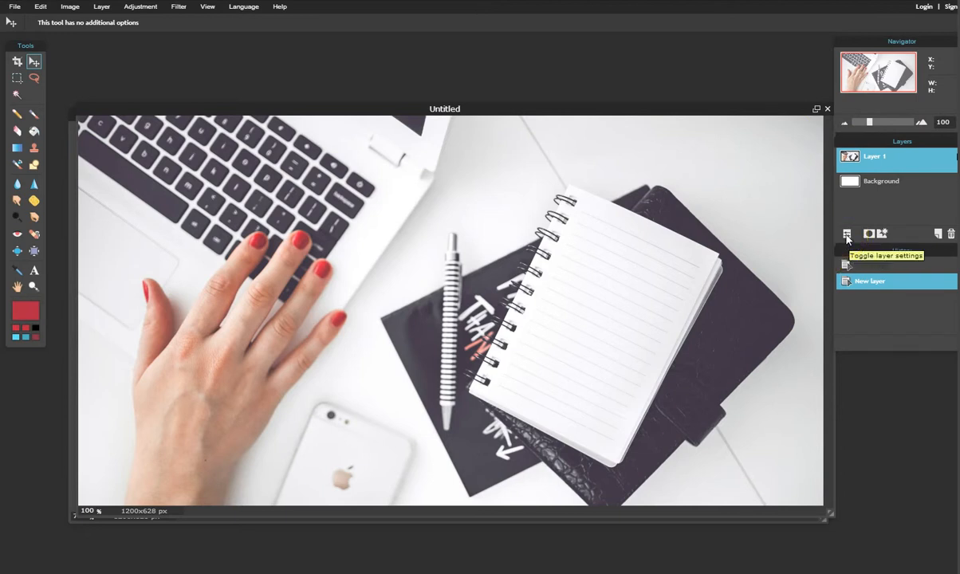
pyautogui.click(906, 217)
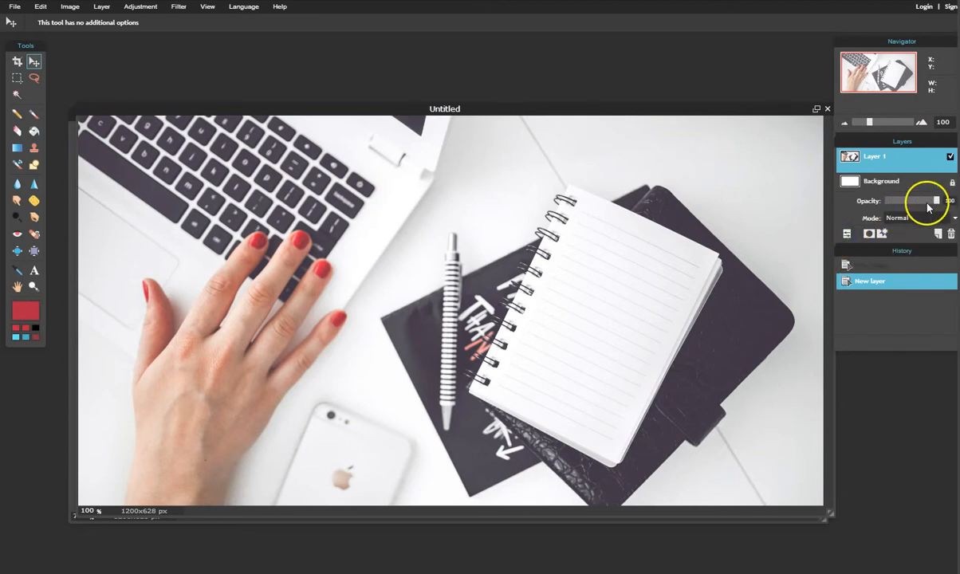
pyautogui.moveTo(937, 201); pyautogui.dragTo(918, 201)
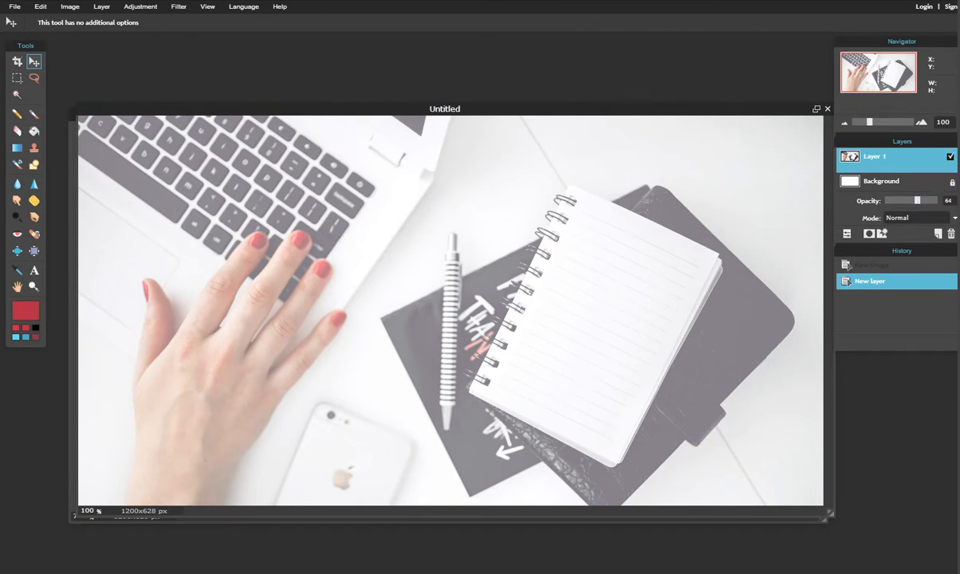
pyautogui.click(13, 7)
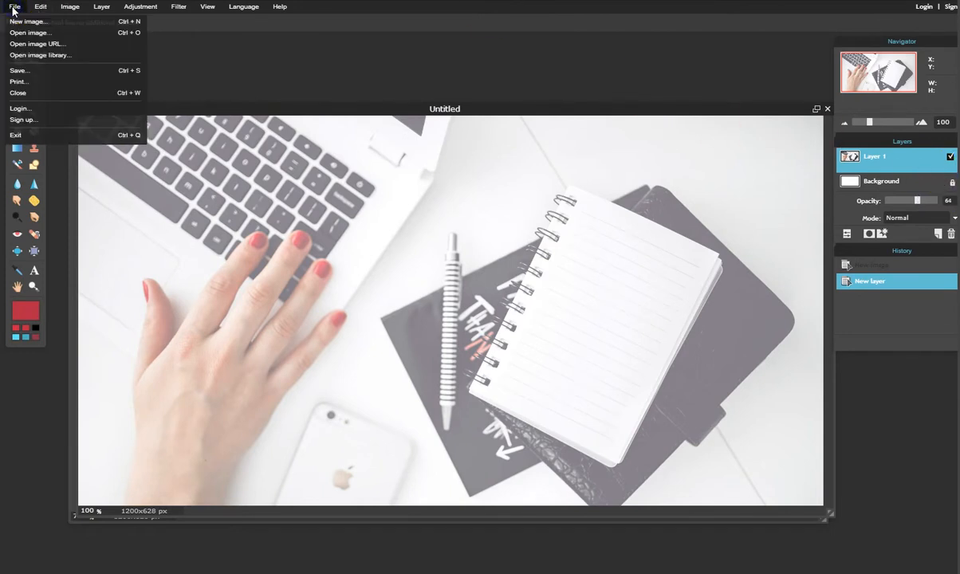
# Start opening an image and scroll through the Desktop file list.
pyautogui.click(20, 34)
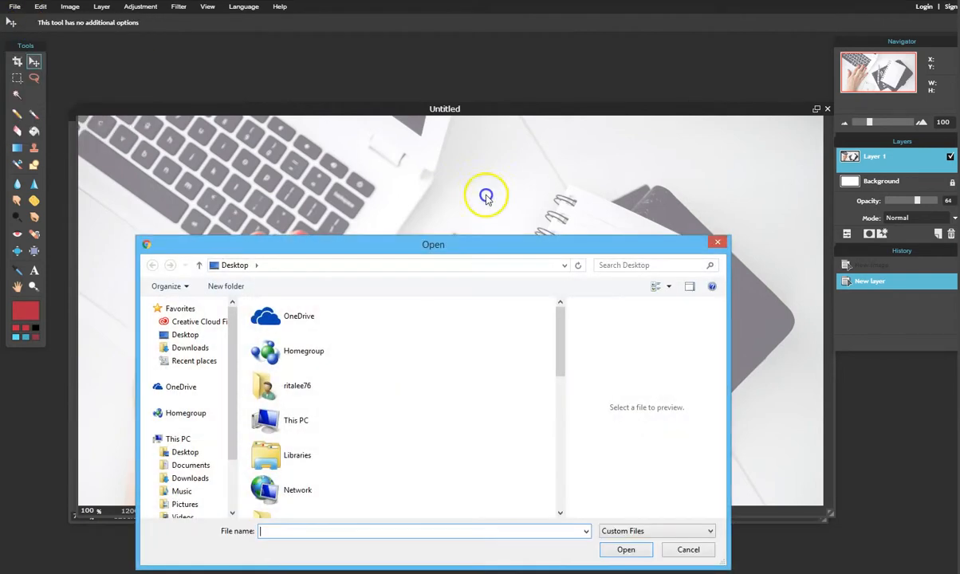
pyautogui.scroll(-5, 484, 402)
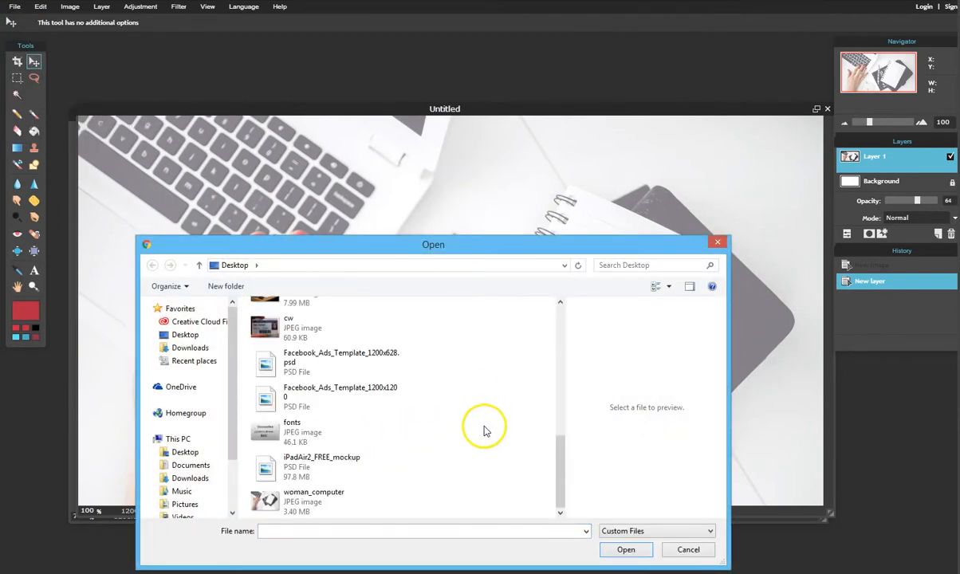
pyautogui.scroll(5, 484, 431)
pyautogui.click(295, 453)
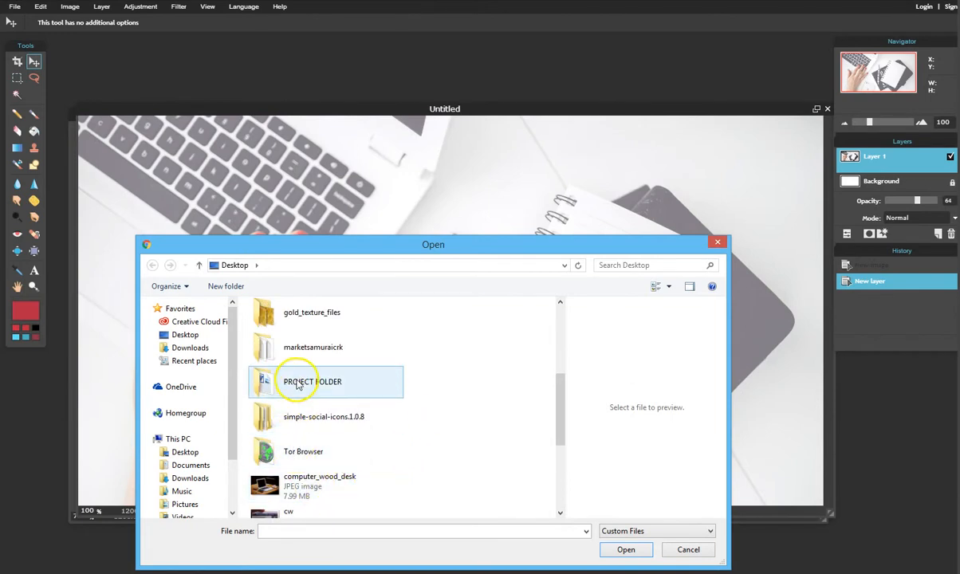
pyautogui.scroll(5, 327, 386)
pyautogui.scroll(-5, 450, 456)
pyautogui.scroll(-5, 451, 460)
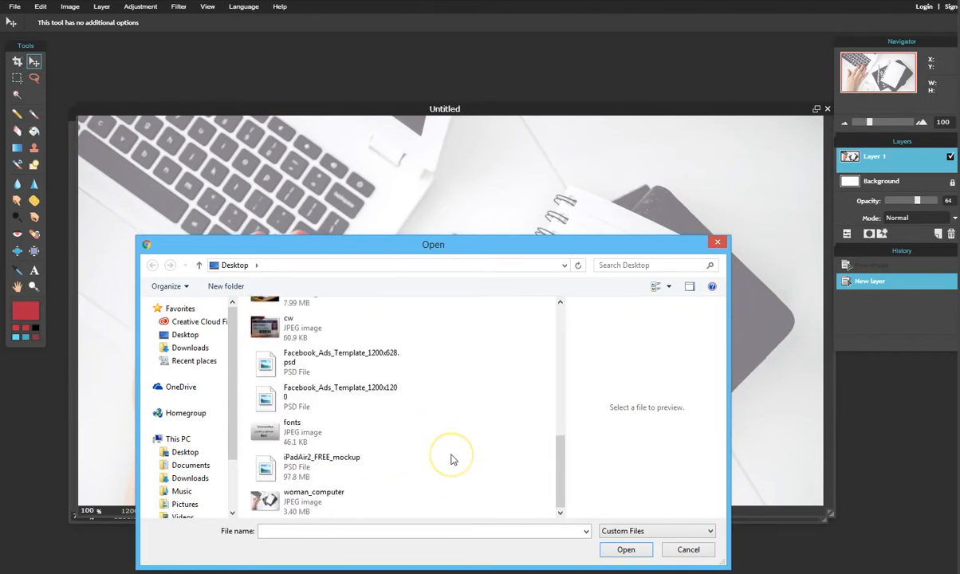
pyautogui.scroll(5, 451, 459)
pyautogui.scroll(-2, 448, 463)
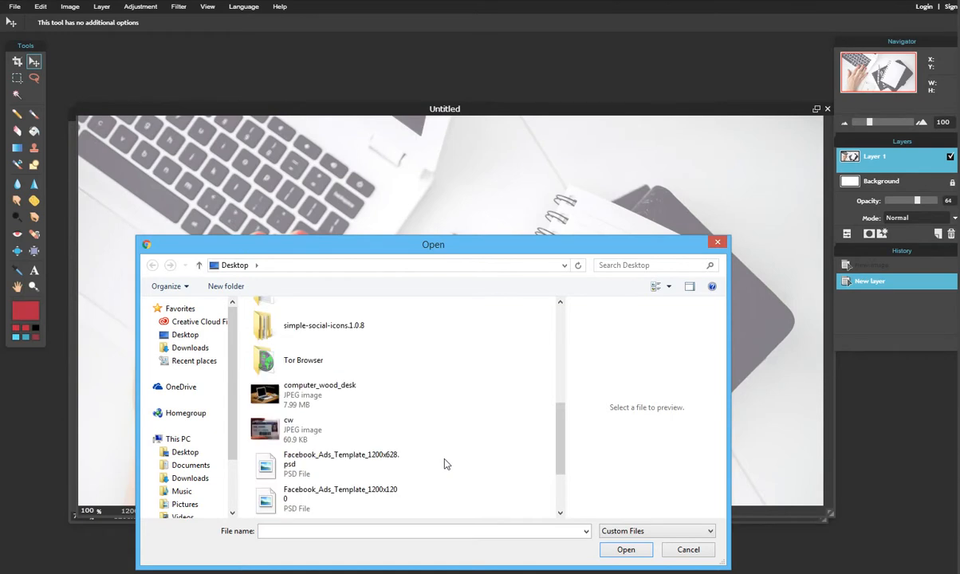
pyautogui.scroll(-2, 445, 464)
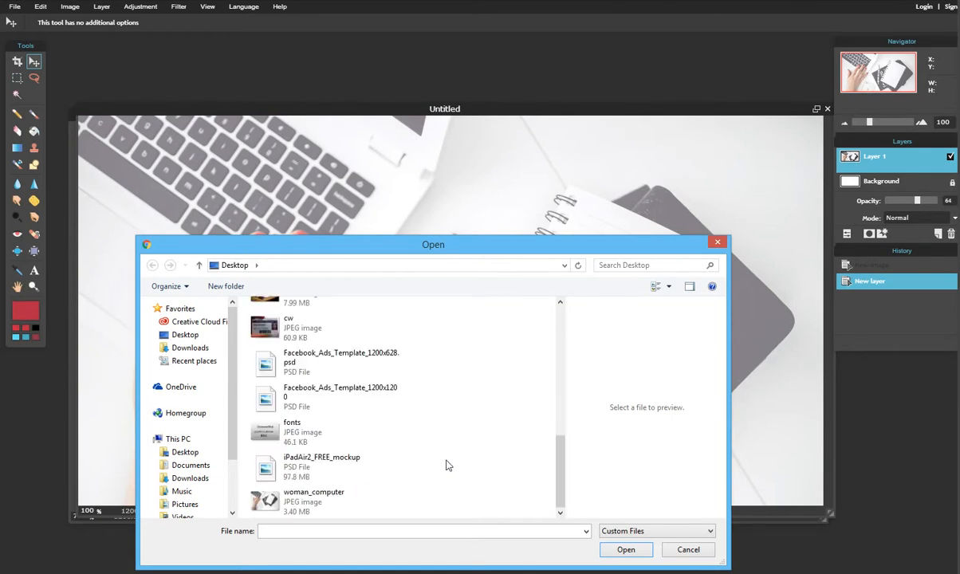
pyautogui.scroll(2, 446, 465)
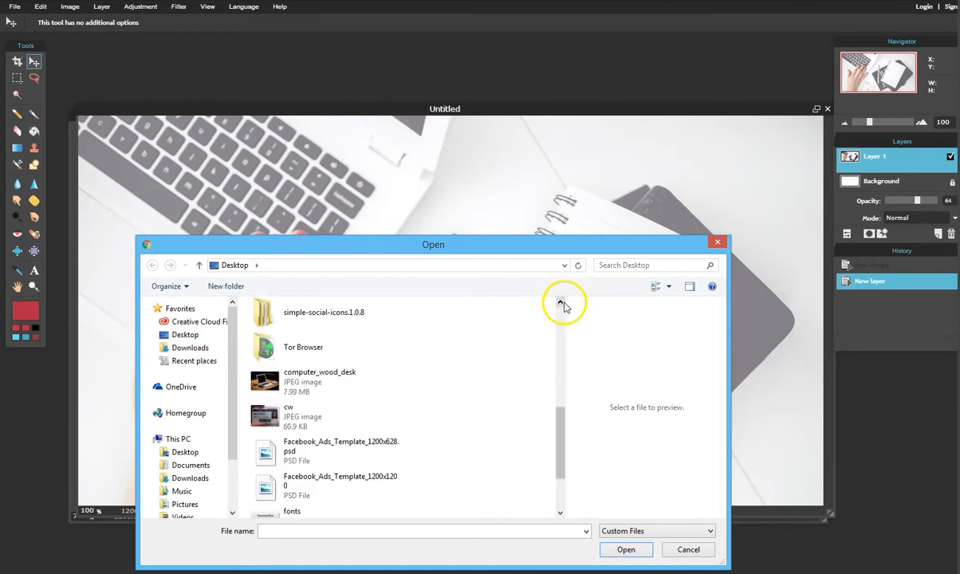
# Enter the gold_texture_files folder and pick the second gold texture image.
pyautogui.click(561, 303)
pyautogui.click(563, 304)
pyautogui.click(562, 304)
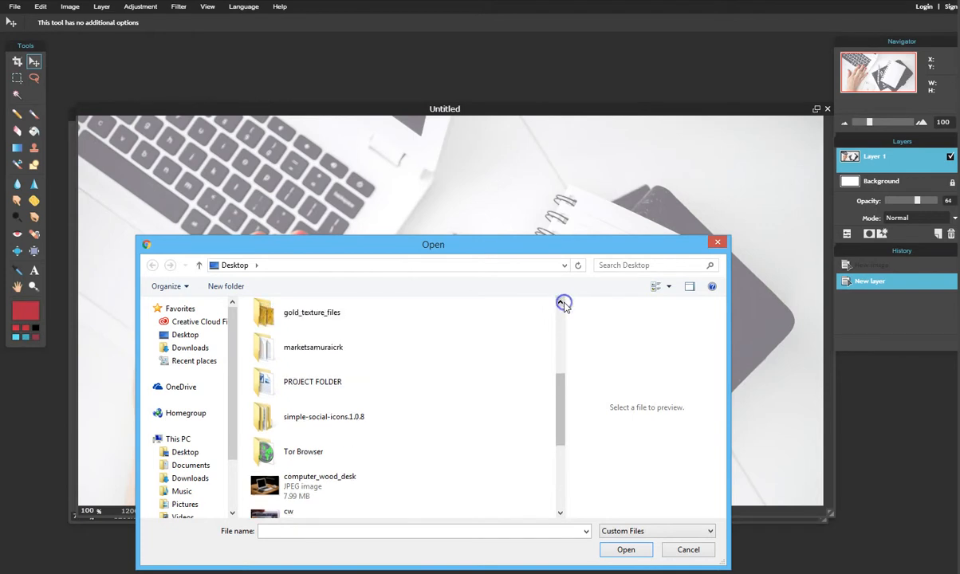
pyautogui.doubleClick(274, 312)
pyautogui.click(354, 319)
# Open the gold texture, select all and copy it, then close it without saving.
pyautogui.click(625, 549)
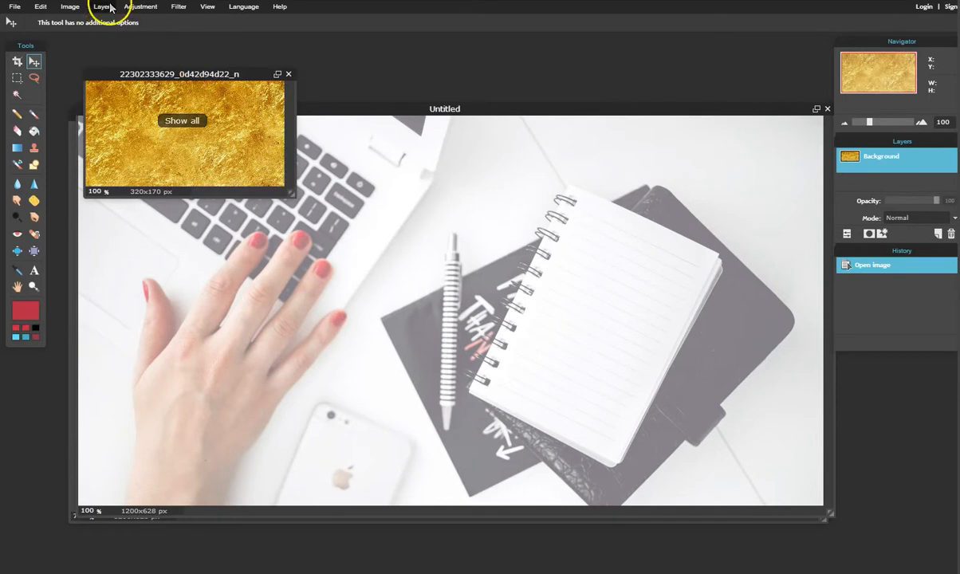
pyautogui.click(41, 8)
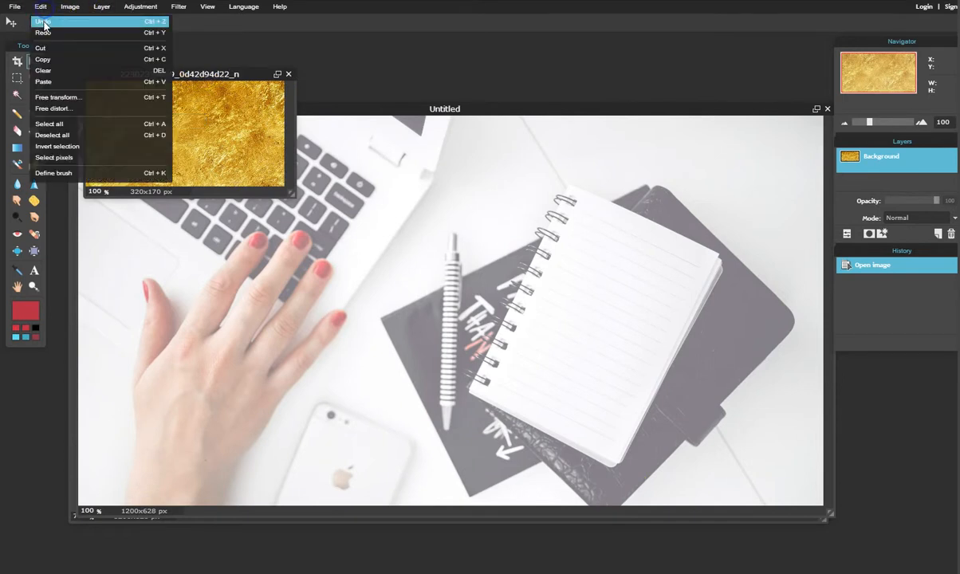
pyautogui.click(62, 124)
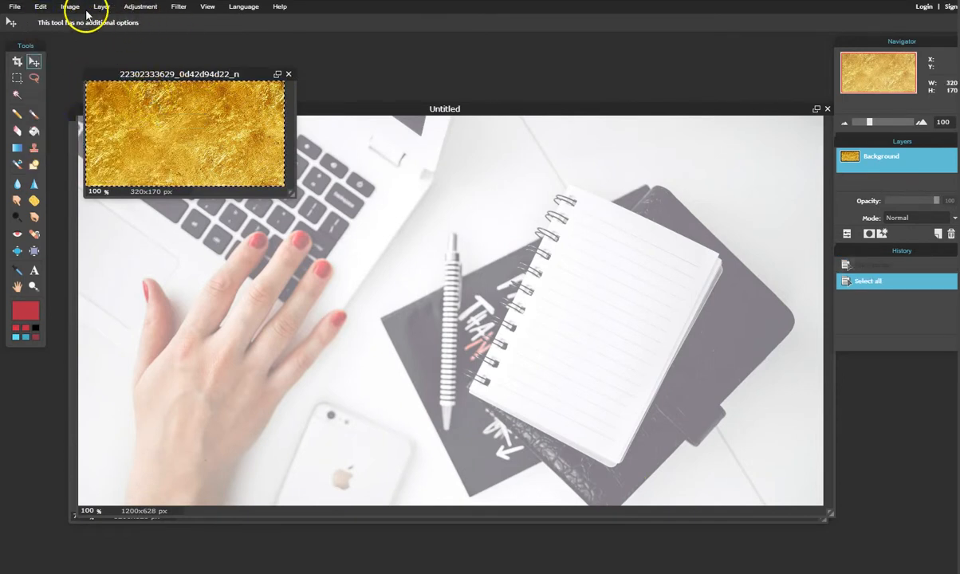
pyautogui.click(43, 10)
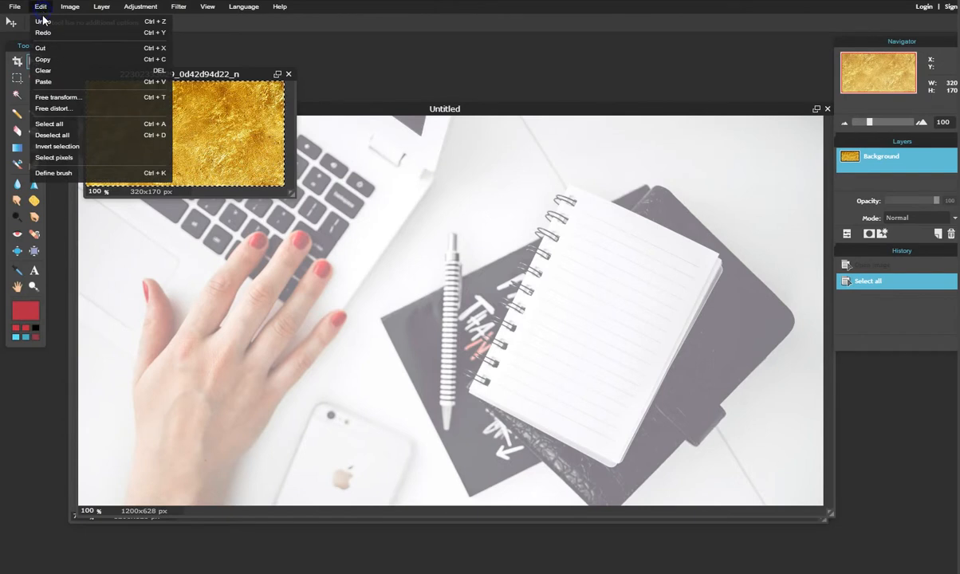
pyautogui.click(72, 61)
pyautogui.click(289, 73)
pyautogui.click(501, 315)
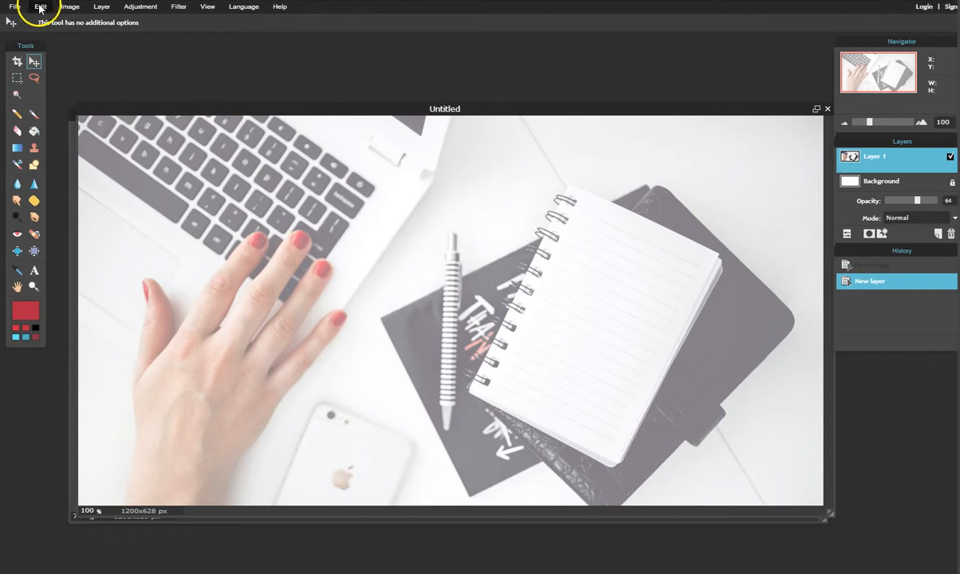
# Paste the gold texture into the ad canvas as Layer 2.
pyautogui.click(40, 7)
pyautogui.click(65, 88)
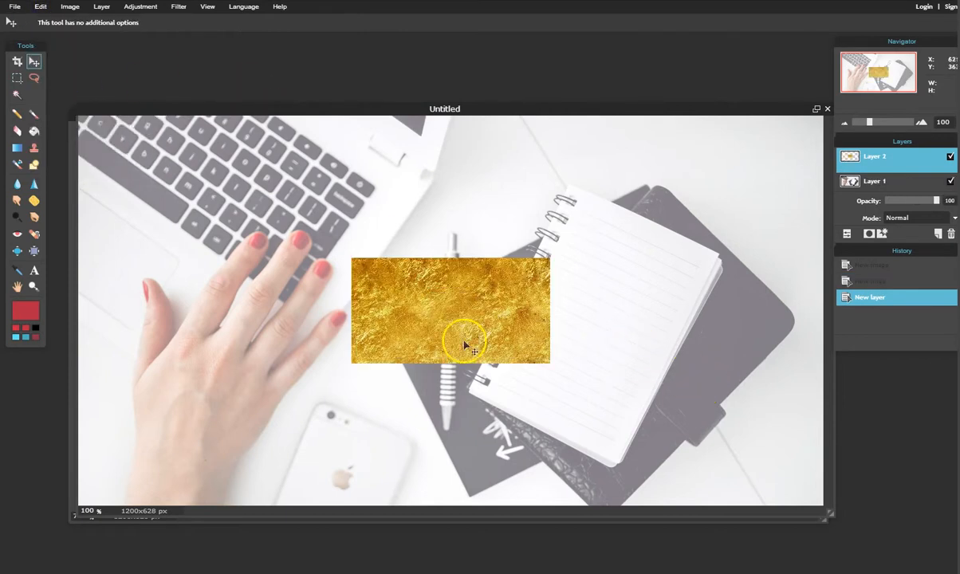
pyautogui.moveTo(564, 112); pyautogui.dragTo(406, 388)
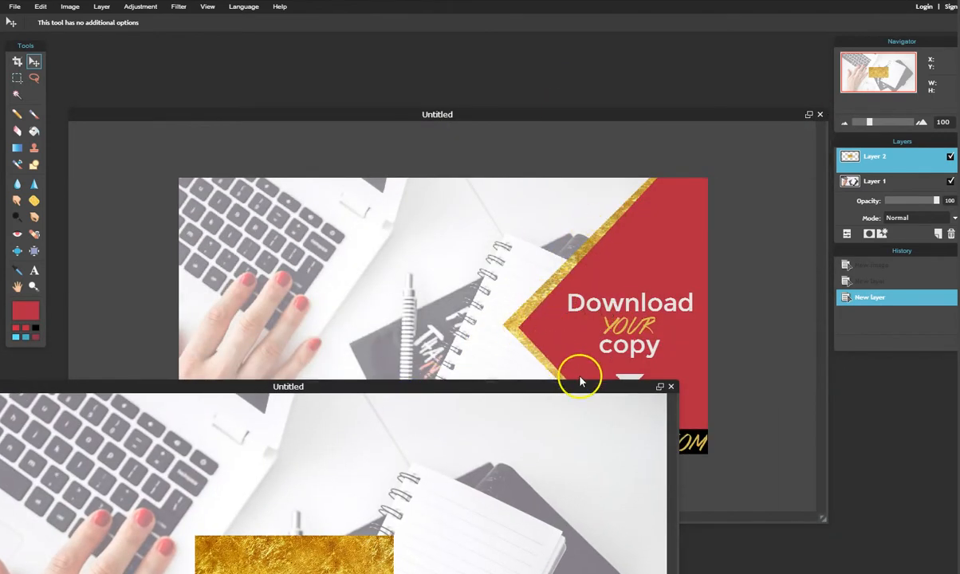
pyautogui.moveTo(529, 387); pyautogui.dragTo(676, 95)
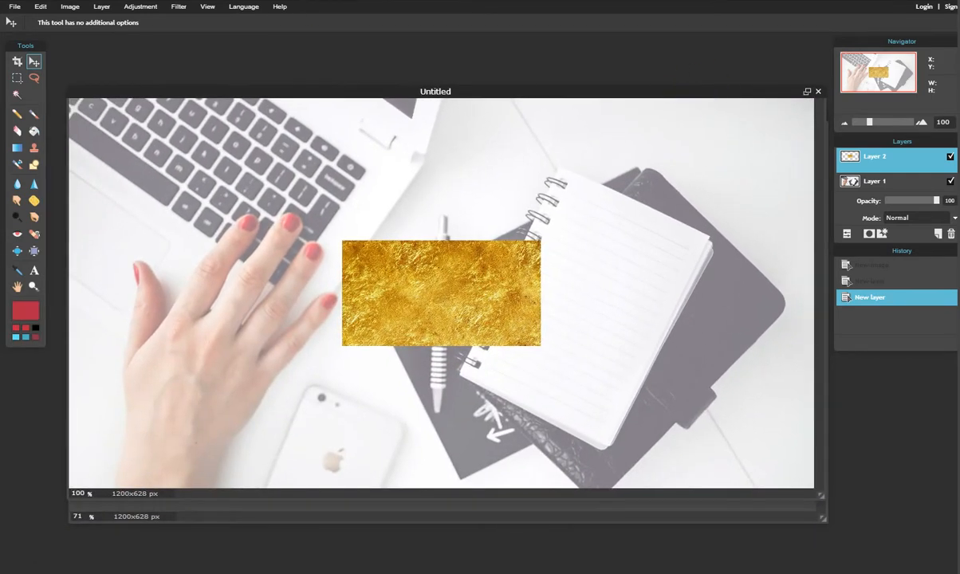
# Free-transform the gold layer: enlarge it, rotate it about 45°, and shift it right.
pyautogui.click(39, 7)
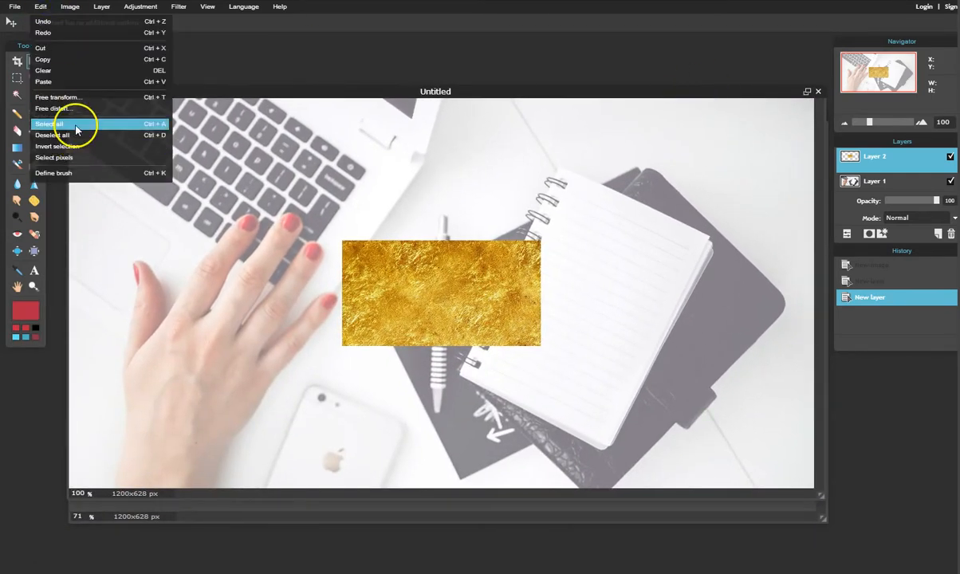
pyautogui.click(83, 99)
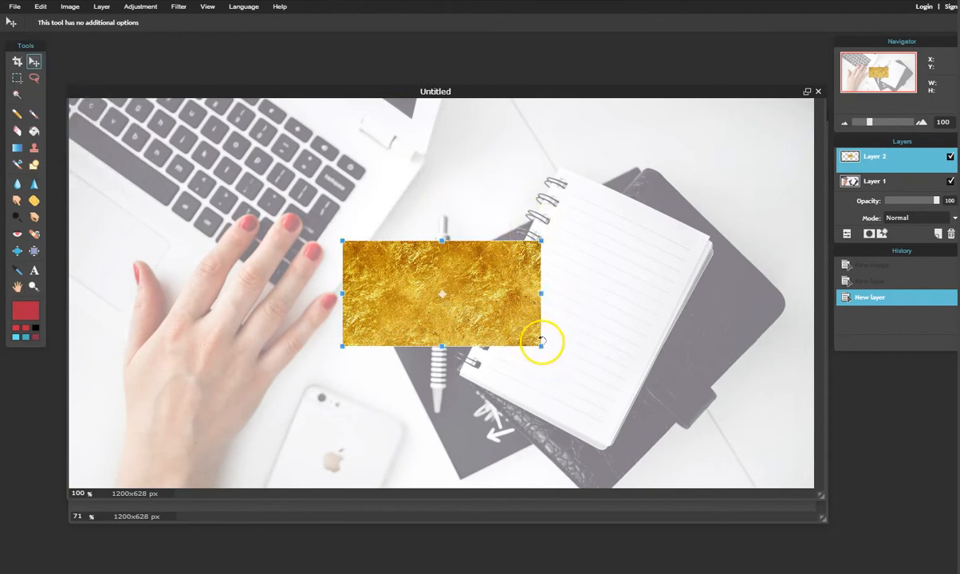
pyautogui.moveTo(540, 347); pyautogui.dragTo(678, 487)
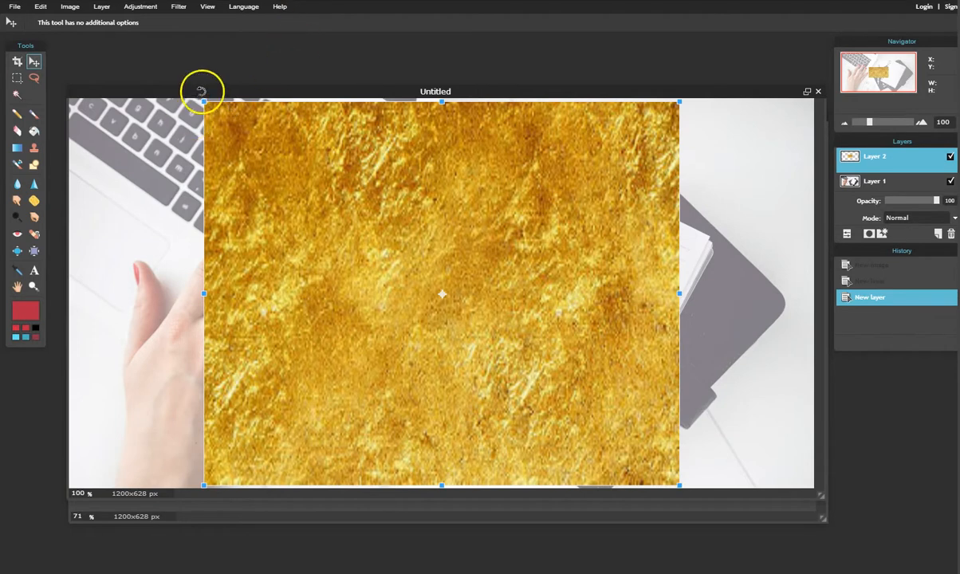
pyautogui.moveTo(206, 87); pyautogui.dragTo(328, 76)
pyautogui.moveTo(390, 273); pyautogui.dragTo(718, 272)
pyautogui.moveTo(607, 287); pyautogui.dragTo(628, 296)
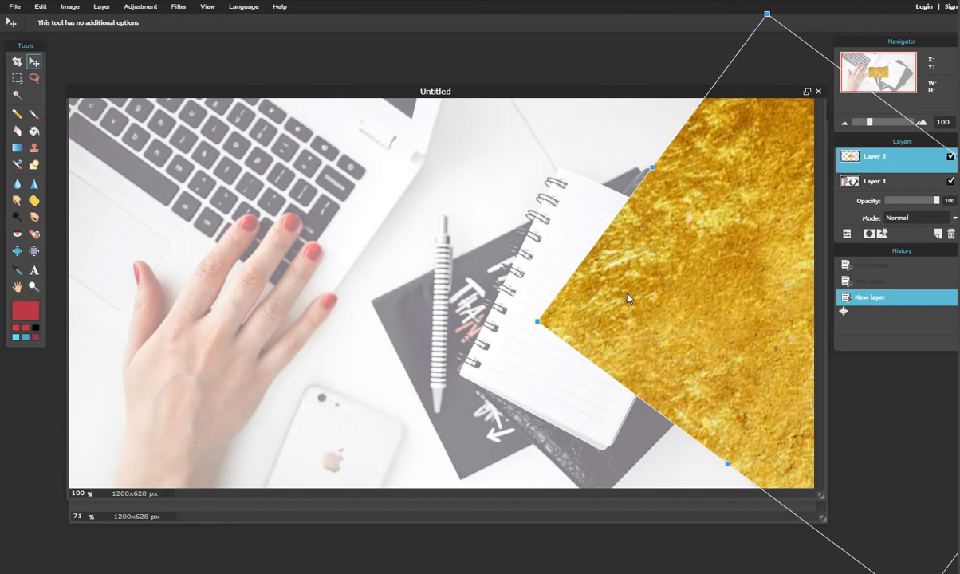
pyautogui.press('Return')
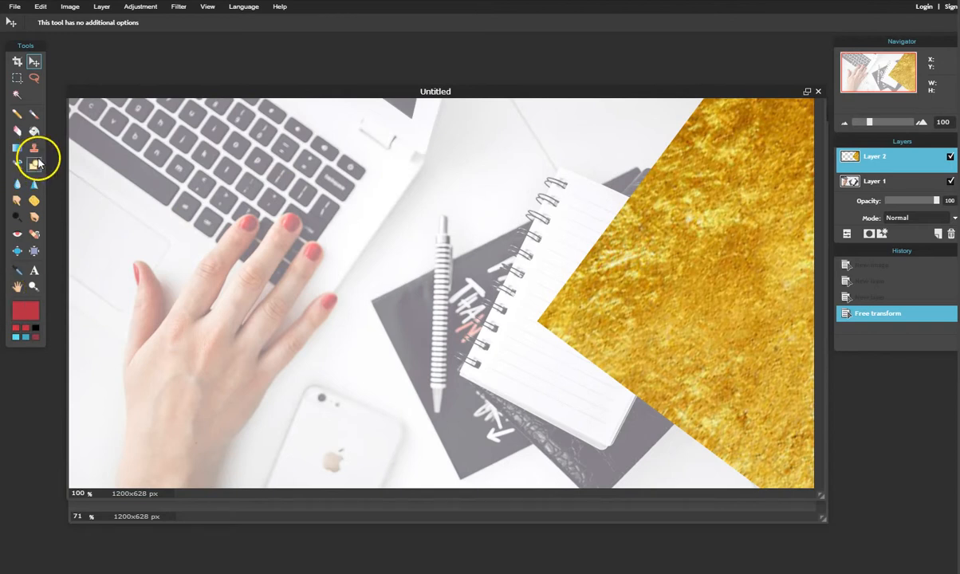
pyautogui.moveTo(439, 90); pyautogui.dragTo(469, 104)
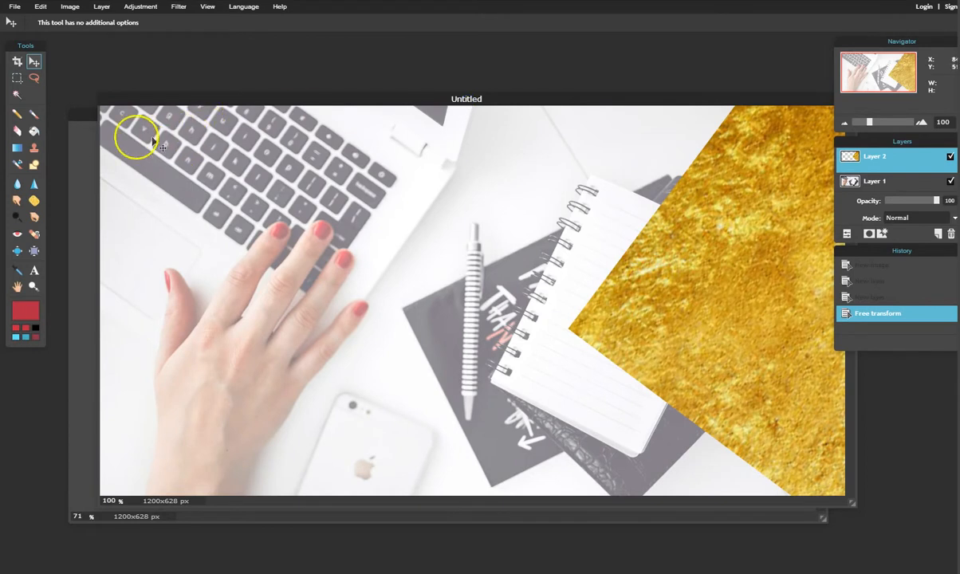
pyautogui.click(32, 167)
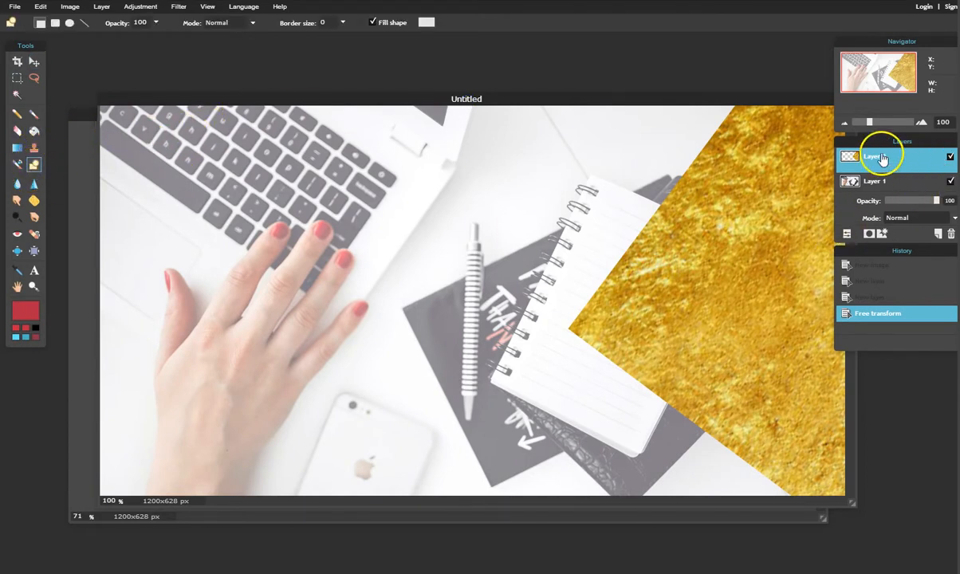
pyautogui.click(939, 235)
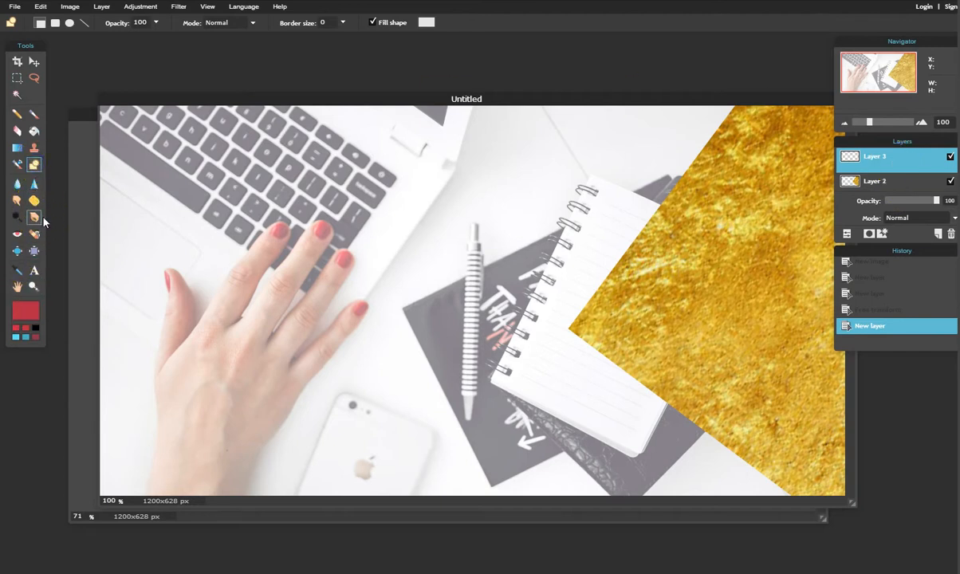
pyautogui.moveTo(280, 193); pyautogui.dragTo(586, 452)
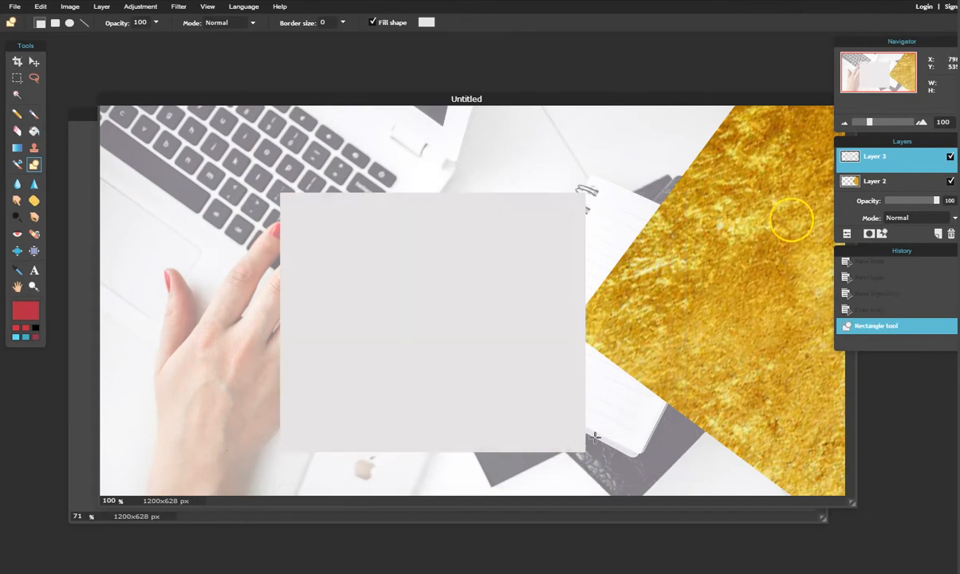
pyautogui.rightClick(915, 159)
pyautogui.click(945, 186)
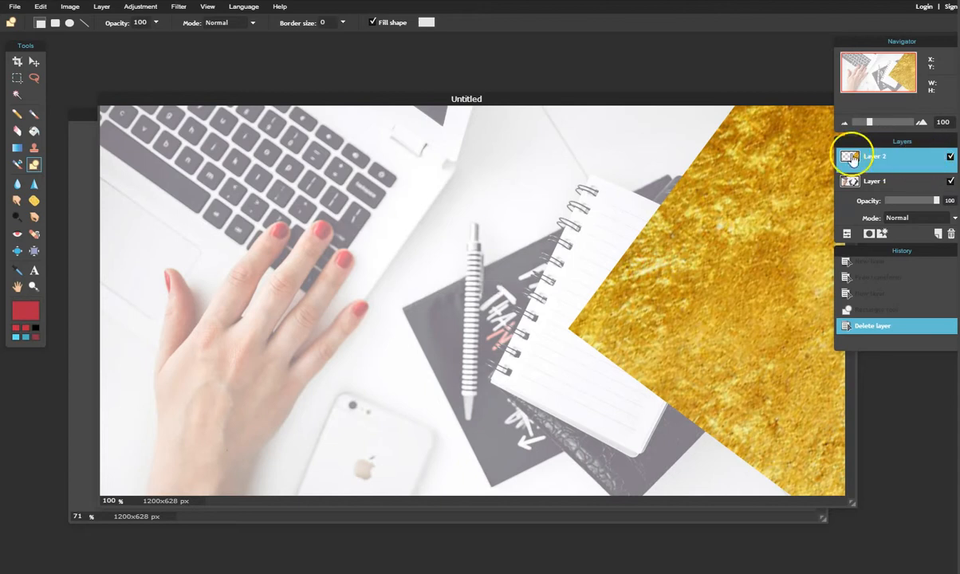
# On a new layer, draw a red (#b32942) filled rectangle across the photo's centre.
pyautogui.click(938, 232)
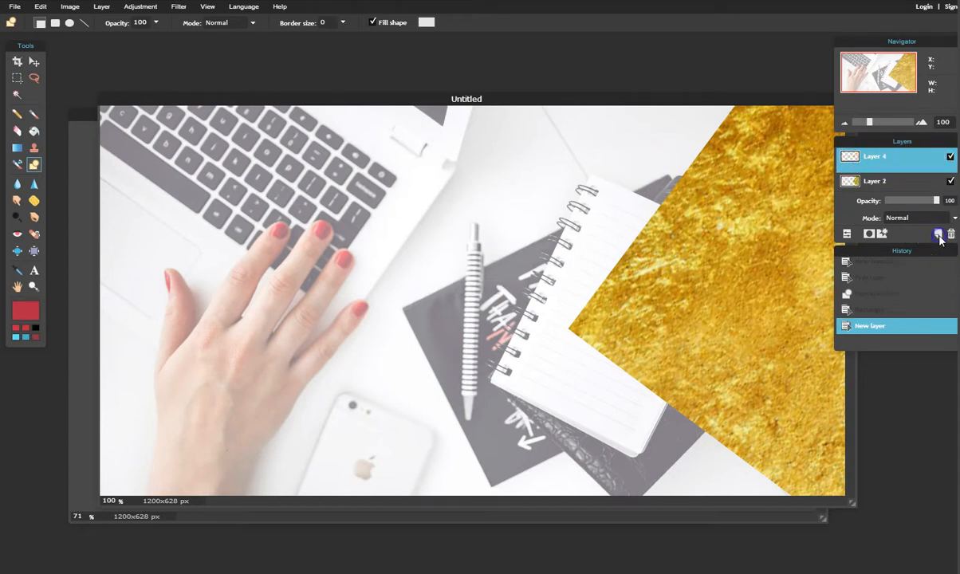
pyautogui.click(426, 24)
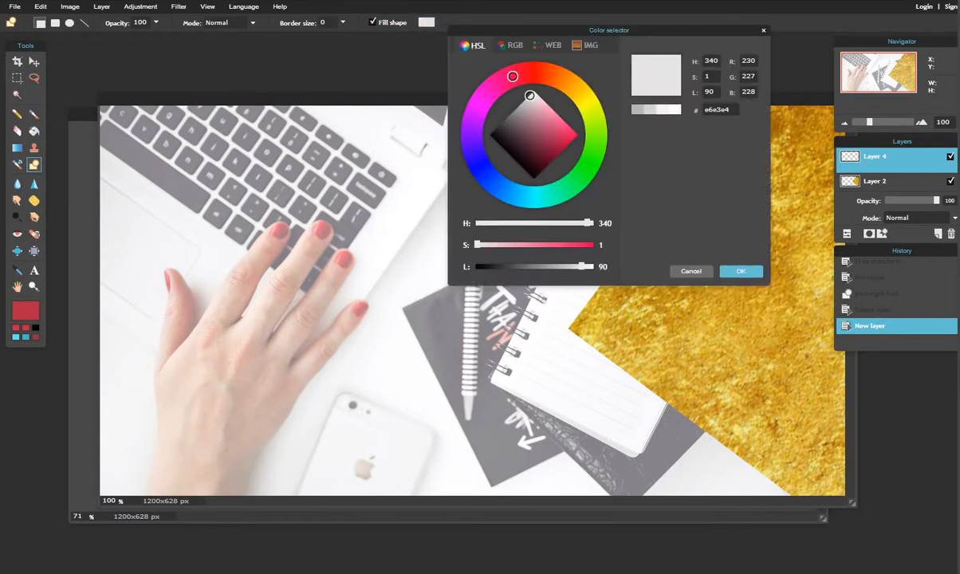
pyautogui.click(25, 308)
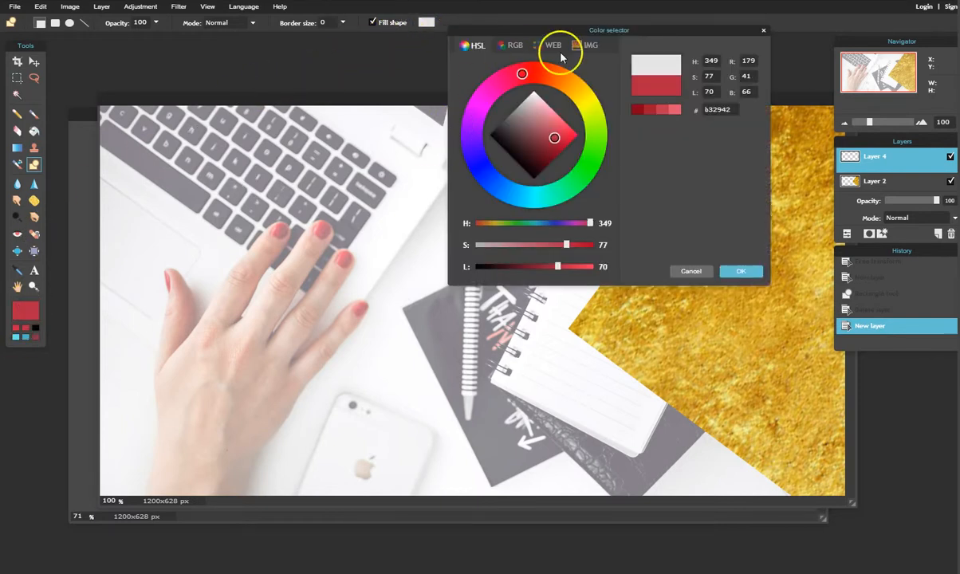
pyautogui.click(744, 273)
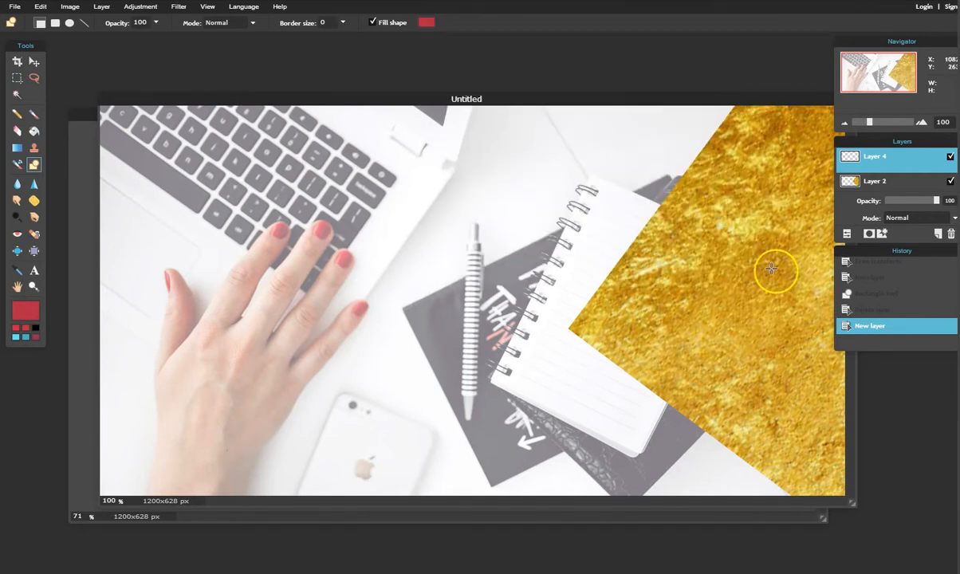
pyautogui.moveTo(263, 158); pyautogui.dragTo(638, 438)
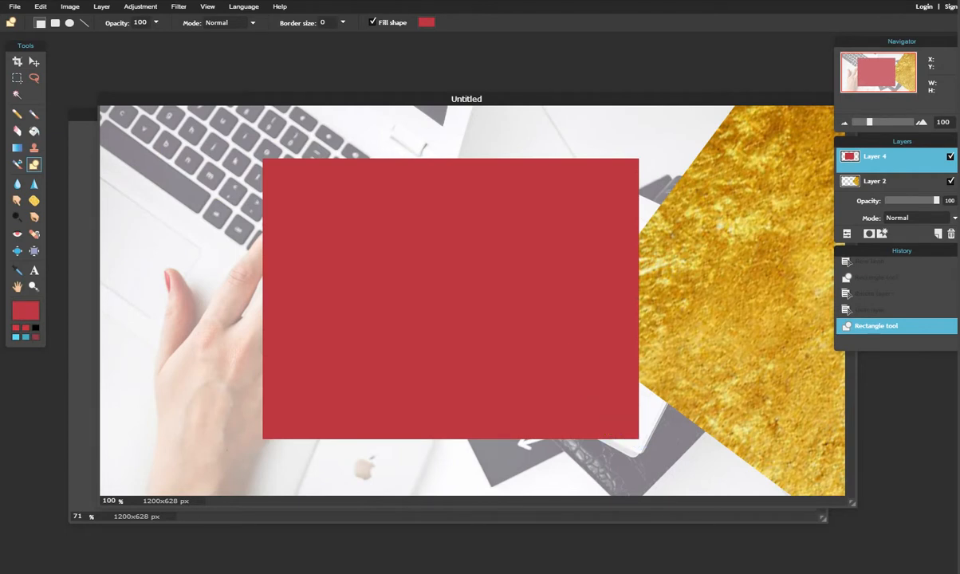
pyautogui.click(40, 6)
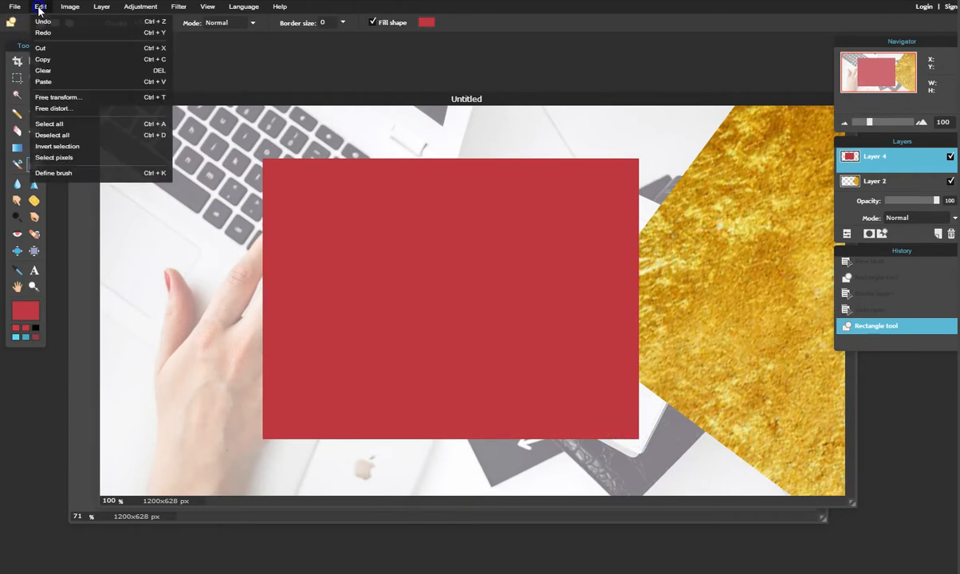
# Rotate, move and enlarge the red rectangle into a diamond inside the gold shape, leaving a thin gold edge.
pyautogui.click(88, 99)
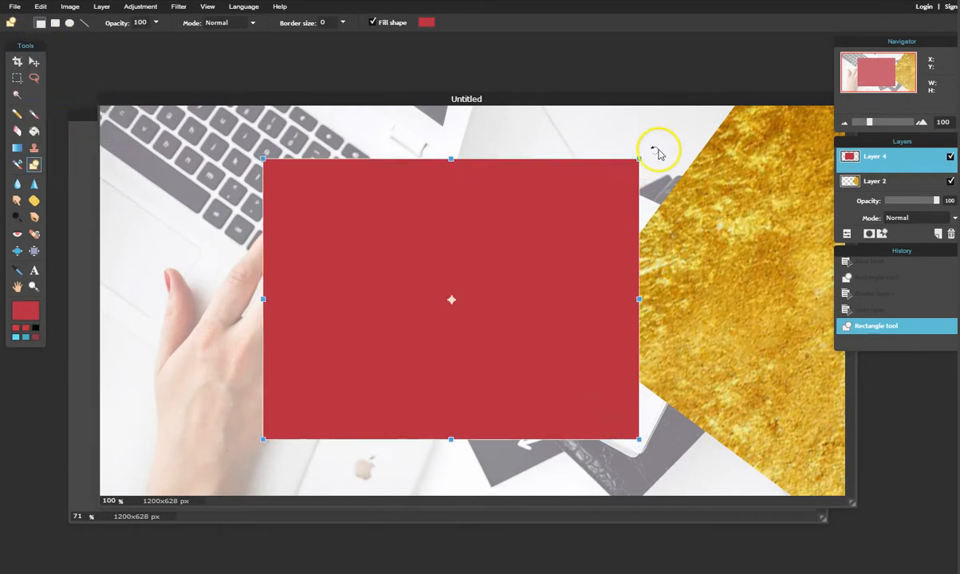
pyautogui.moveTo(644, 142); pyautogui.dragTo(791, 473)
pyautogui.moveTo(279, 209); pyautogui.dragTo(737, 294)
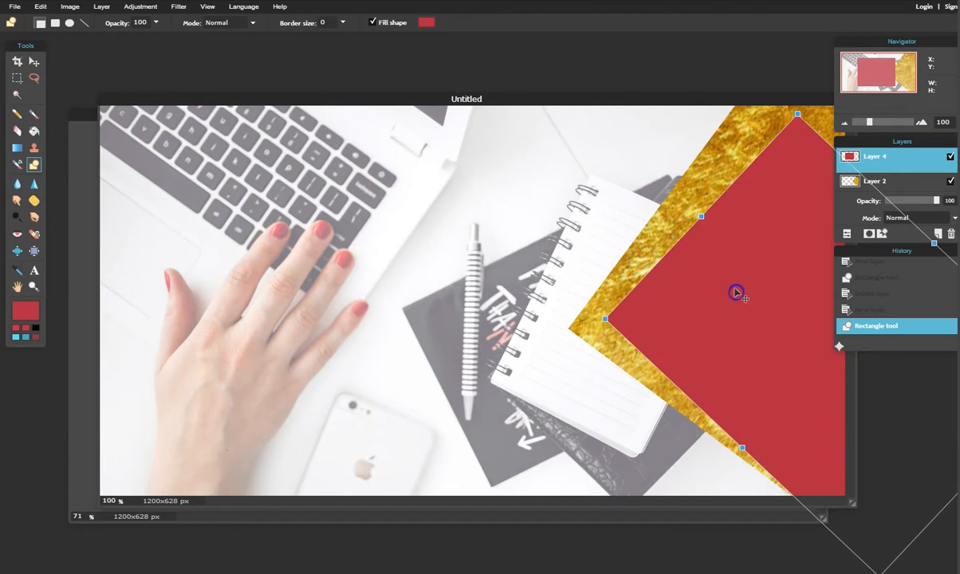
pyautogui.moveTo(805, 107); pyautogui.dragTo(779, 116)
pyautogui.moveTo(719, 286); pyautogui.dragTo(706, 286)
pyautogui.moveTo(914, 220); pyautogui.dragTo(940, 189)
pyautogui.moveTo(694, 265)
pyautogui.mouseDown()
pyautogui.moveTo(686, 283)
pyautogui.moveTo(699, 256)
pyautogui.mouseUp()
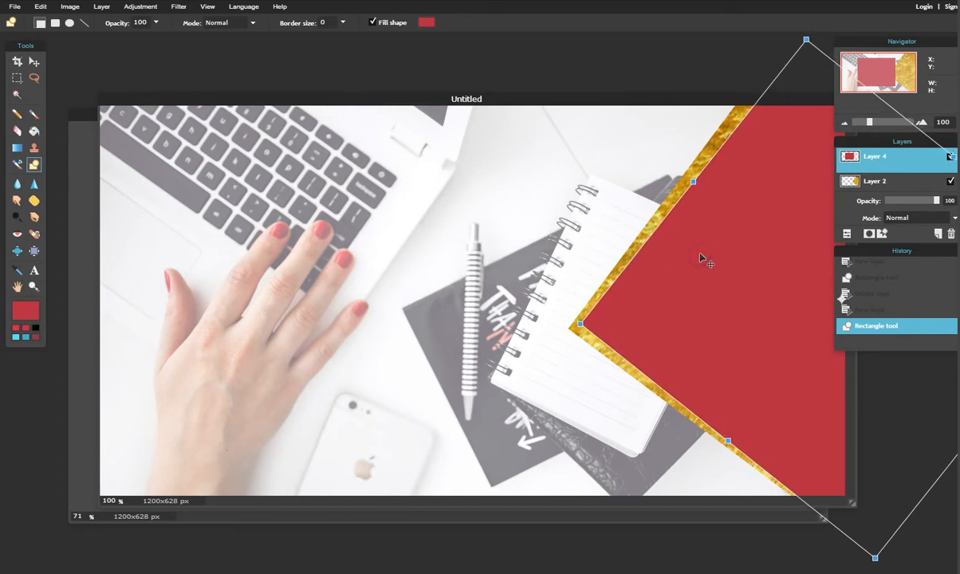
pyautogui.press('Return')
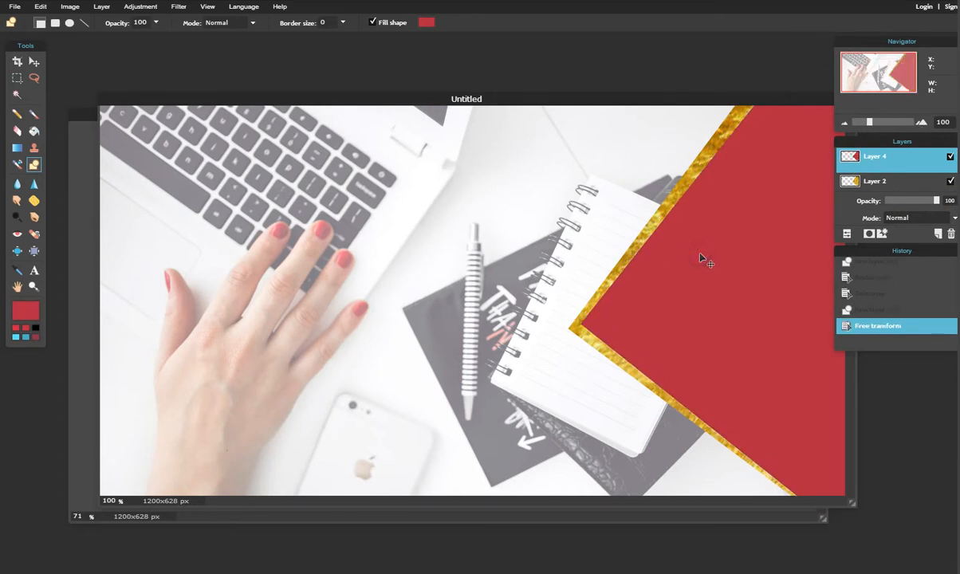
pyautogui.click(700, 256)
pyautogui.click(34, 62)
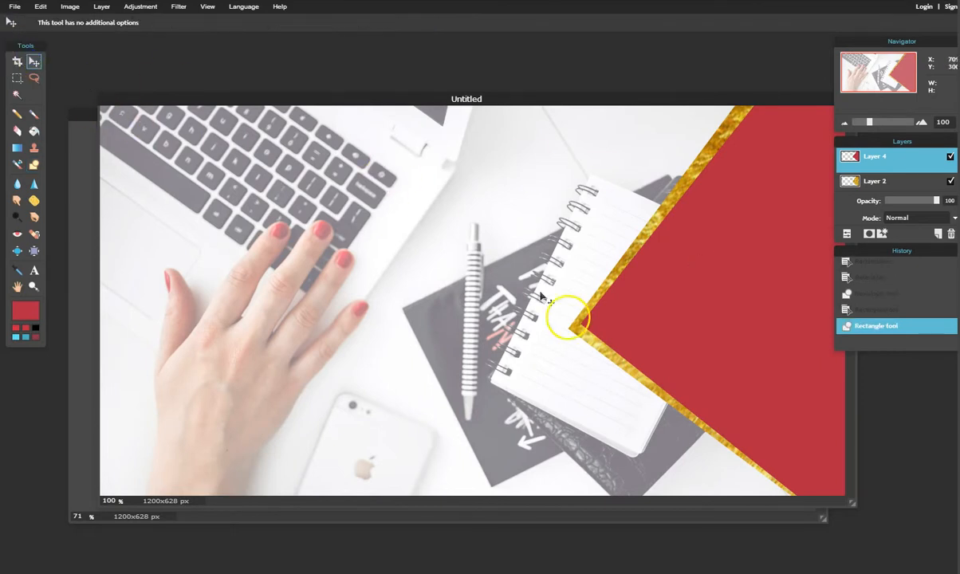
# Fine-tune the red diamond's rotation and position with Free transform.
pyautogui.moveTo(632, 310)
pyautogui.mouseDown()
pyautogui.moveTo(643, 306)
pyautogui.moveTo(613, 298)
pyautogui.moveTo(591, 322)
pyautogui.moveTo(609, 328)
pyautogui.moveTo(566, 317)
pyautogui.moveTo(584, 303)
pyautogui.moveTo(490, 330)
pyautogui.moveTo(474, 309)
pyautogui.moveTo(437, 302)
pyautogui.moveTo(414, 270)
pyautogui.moveTo(423, 313)
pyautogui.moveTo(564, 307)
pyautogui.moveTo(501, 331)
pyautogui.moveTo(603, 326)
pyautogui.moveTo(640, 307)
pyautogui.moveTo(632, 302)
pyautogui.mouseUp()
pyautogui.click(41, 8)
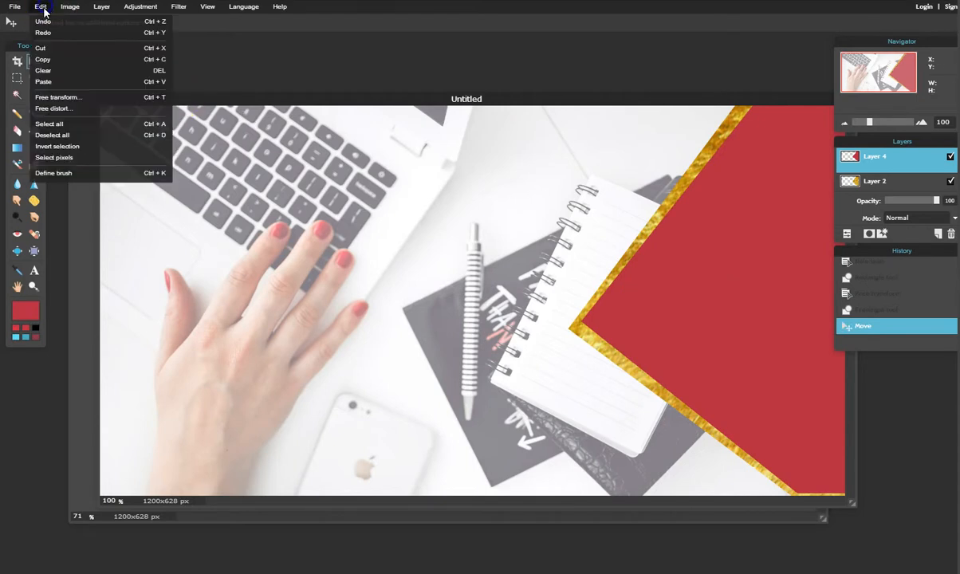
pyautogui.click(62, 99)
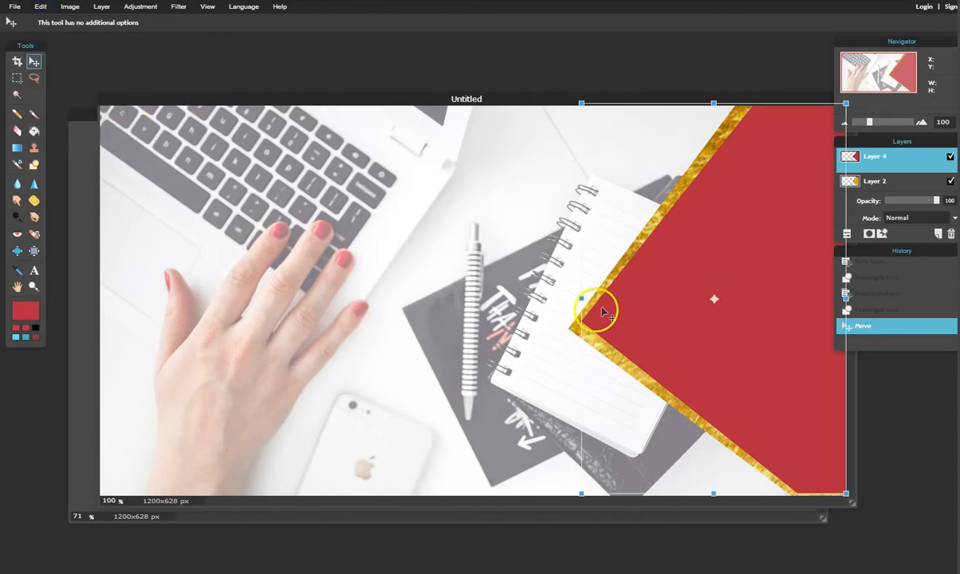
pyautogui.moveTo(579, 503); pyautogui.dragTo(586, 503)
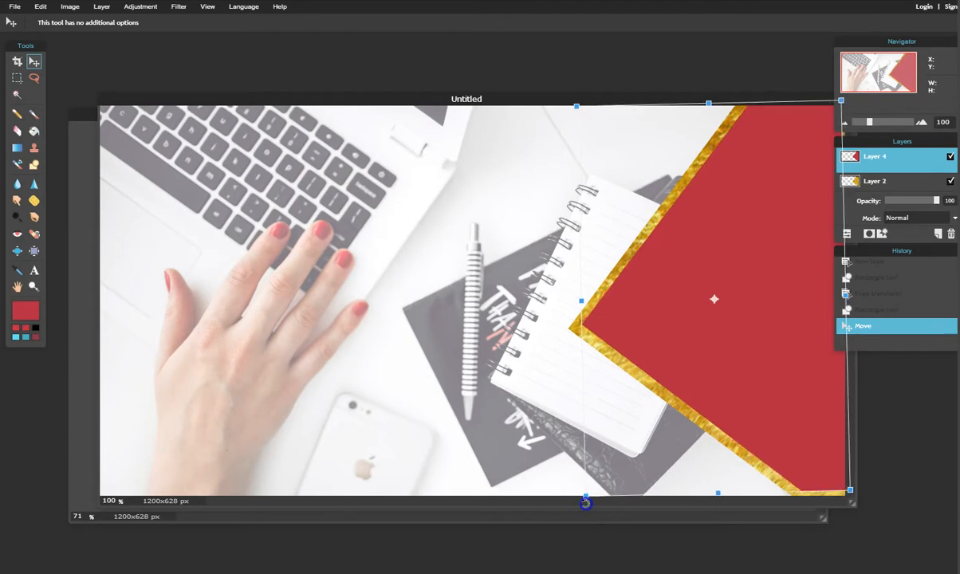
pyautogui.moveTo(721, 312); pyautogui.dragTo(718, 314)
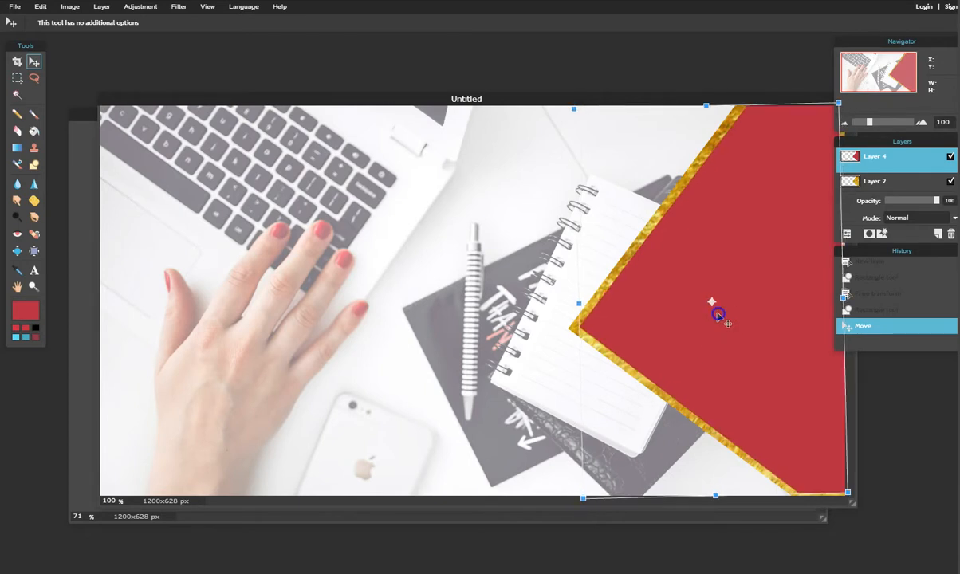
pyautogui.moveTo(706, 104); pyautogui.dragTo(705, 99)
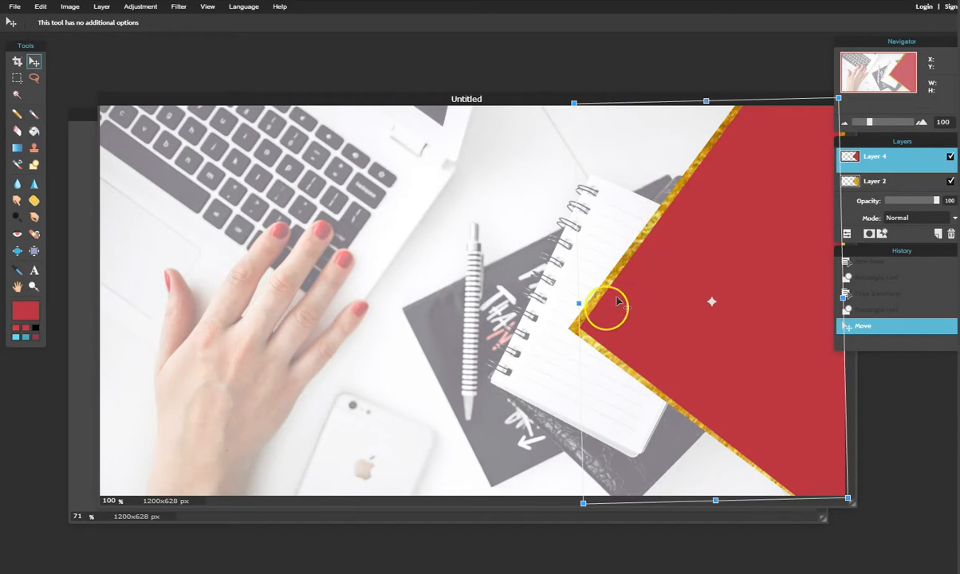
# Adjust the diamond's width and shift it right so even gold edges line its left sides.
pyautogui.moveTo(580, 303); pyautogui.dragTo(590, 302)
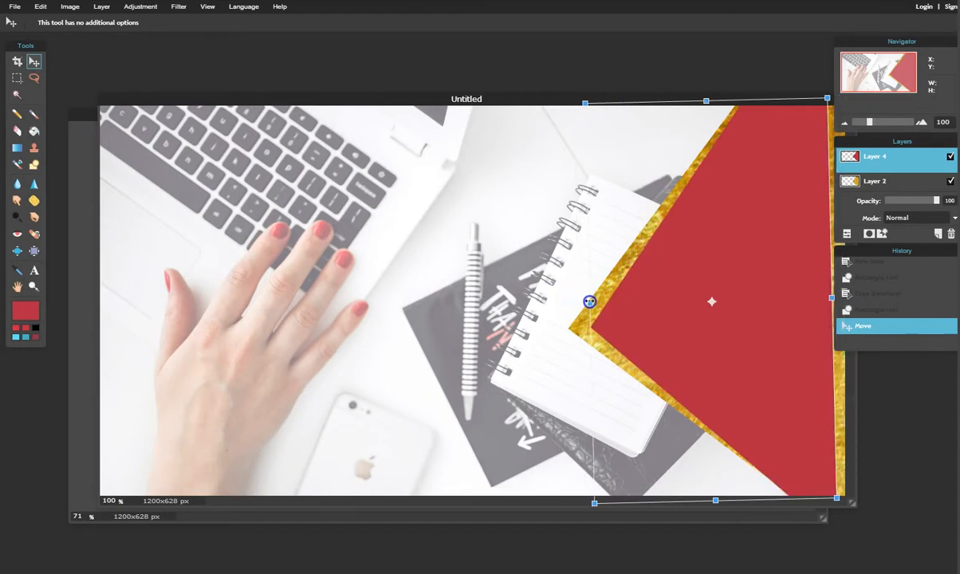
pyautogui.moveTo(832, 298); pyautogui.dragTo(859, 295)
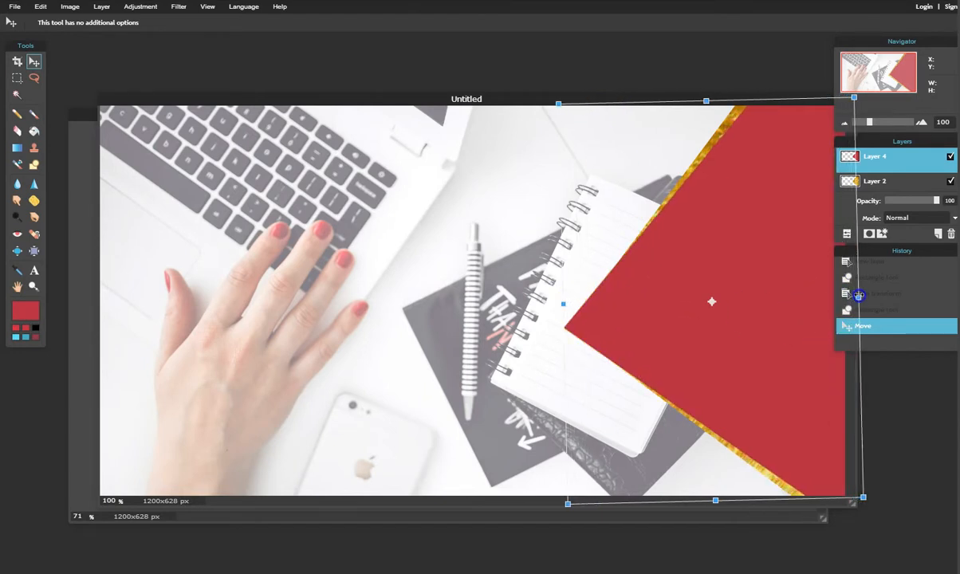
pyautogui.click(495, 203)
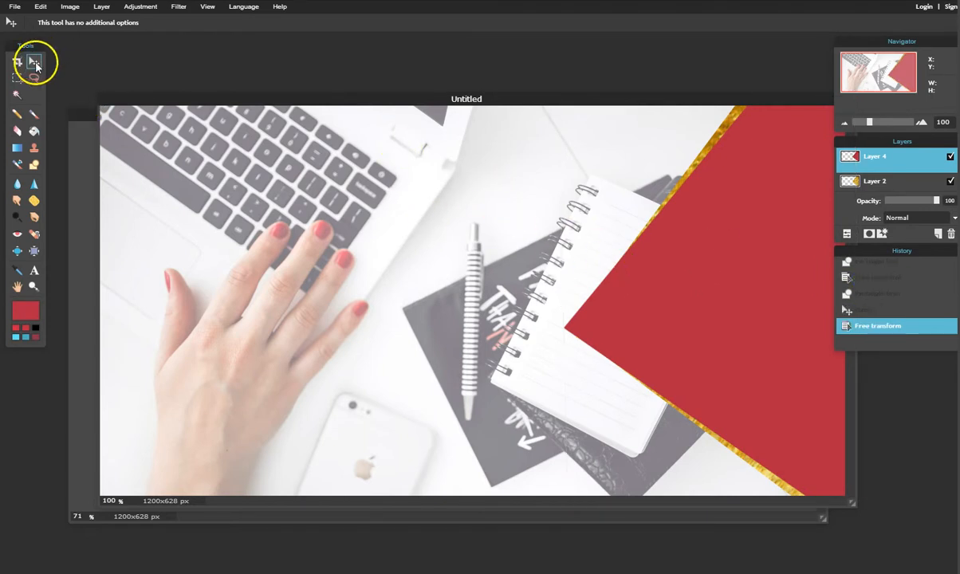
pyautogui.moveTo(609, 300); pyautogui.dragTo(627, 303)
pyautogui.moveTo(596, 97)
pyautogui.mouseDown()
pyautogui.moveTo(604, 264)
pyautogui.moveTo(598, 471)
pyautogui.moveTo(583, 93)
pyautogui.mouseUp()
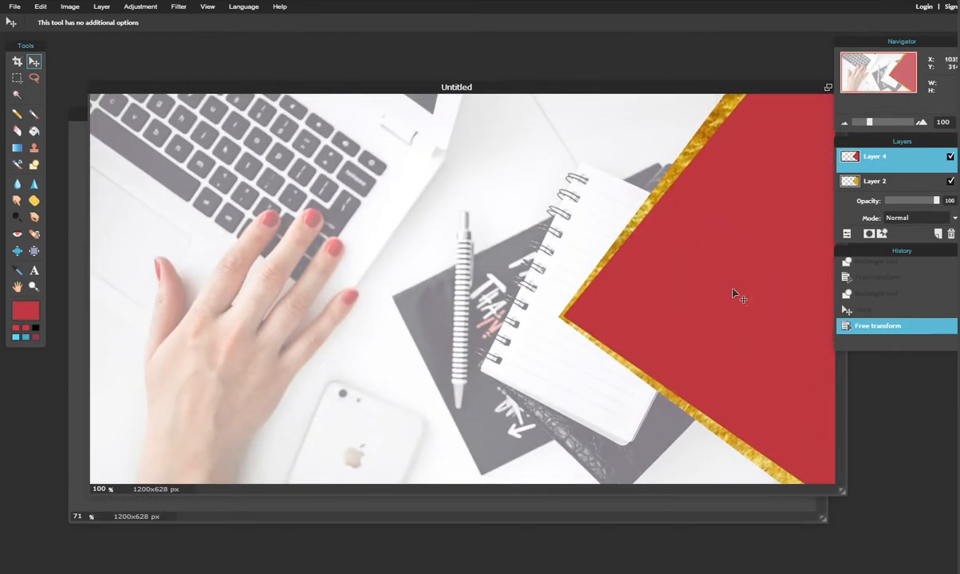
# Check the layers in the Layers panel, ending with Layer 4, the red shape, selected.
pyautogui.click(915, 184)
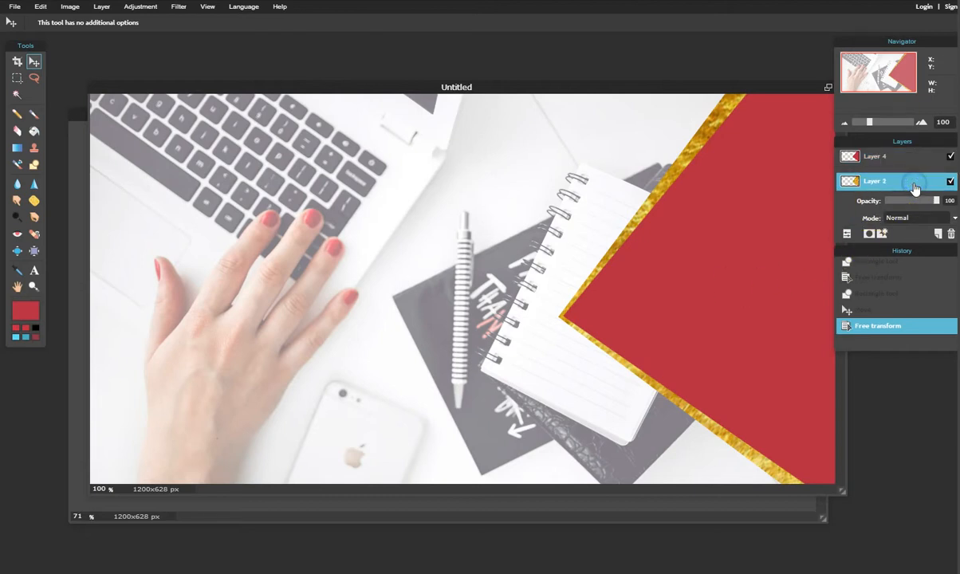
pyautogui.click(906, 158)
pyautogui.click(909, 183)
pyautogui.click(848, 233)
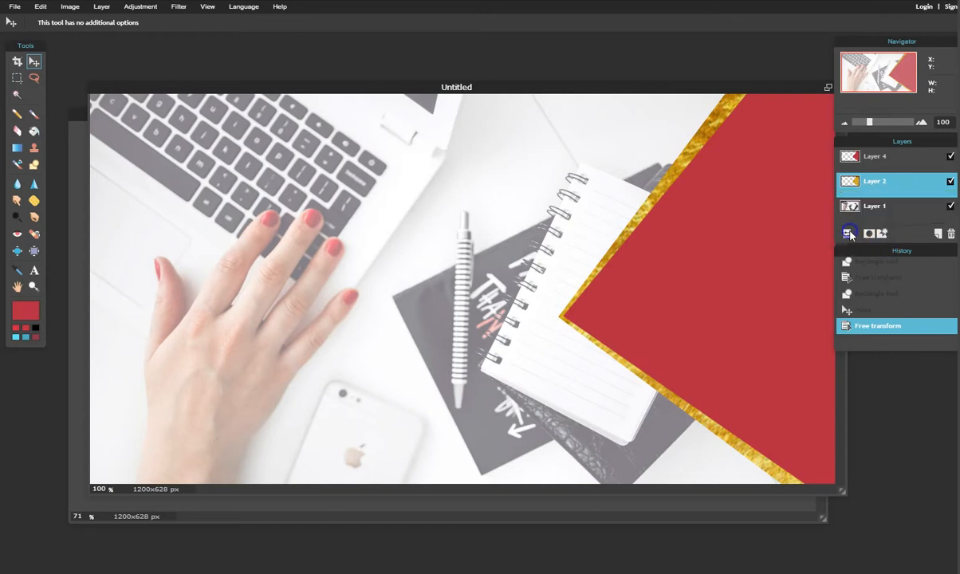
pyautogui.click(892, 210)
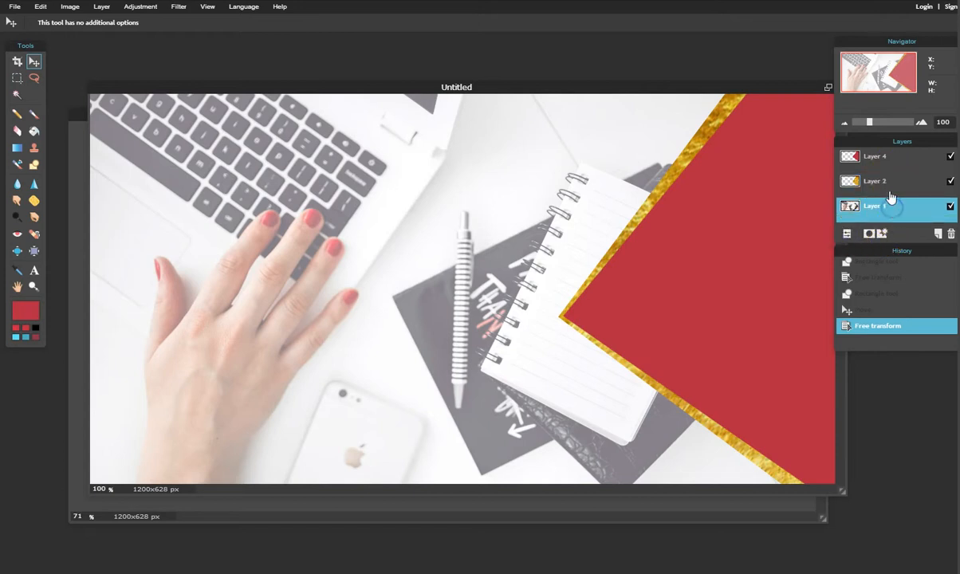
pyautogui.scroll(-1, 893, 206)
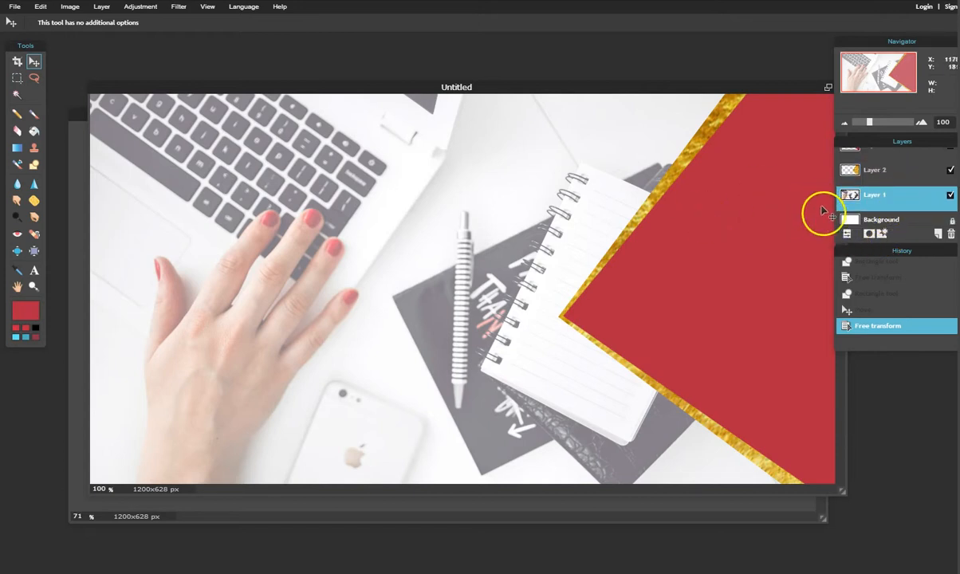
pyautogui.click(870, 170)
pyautogui.scroll(1, 921, 221)
pyautogui.scroll(1, 917, 212)
pyautogui.click(891, 158)
# Compare against the finished banner reference, then zoom to 65% to fit the 1200x628 canvas.
pyautogui.moveTo(621, 88); pyautogui.dragTo(656, 485)
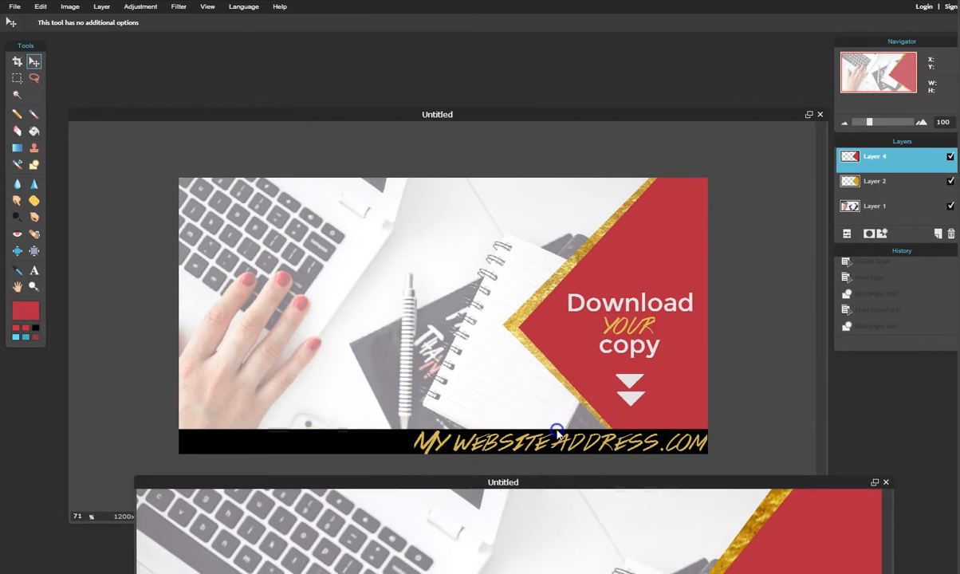
pyautogui.moveTo(559, 482); pyautogui.dragTo(504, 97)
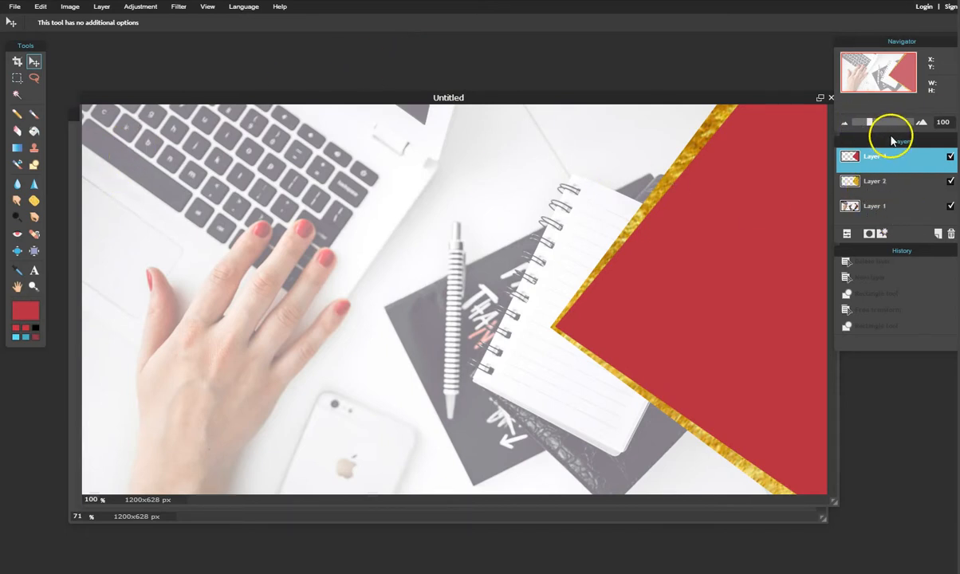
pyautogui.moveTo(870, 126); pyautogui.dragTo(863, 122)
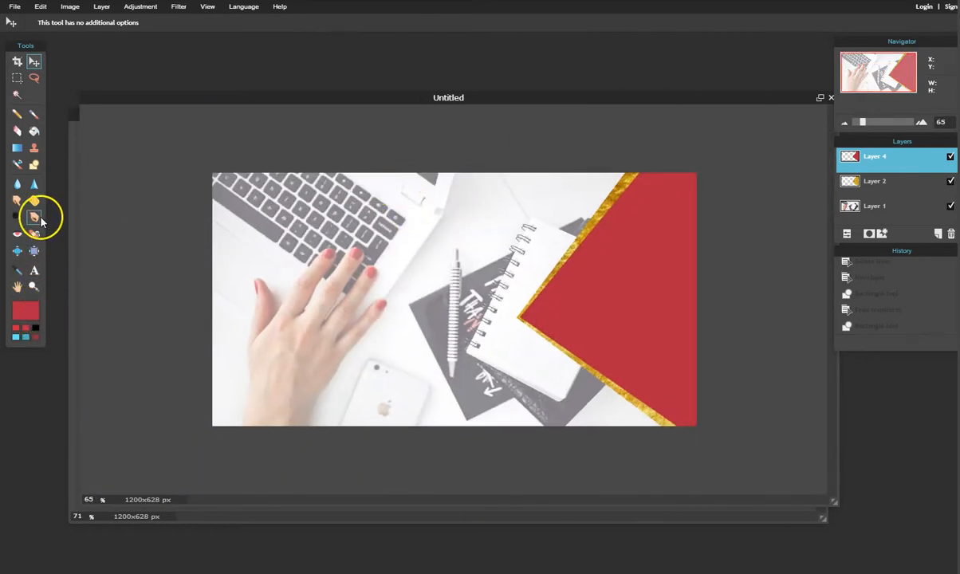
# Set the Shape tool's fill colour to near-black #1c1b1b.
pyautogui.click(33, 166)
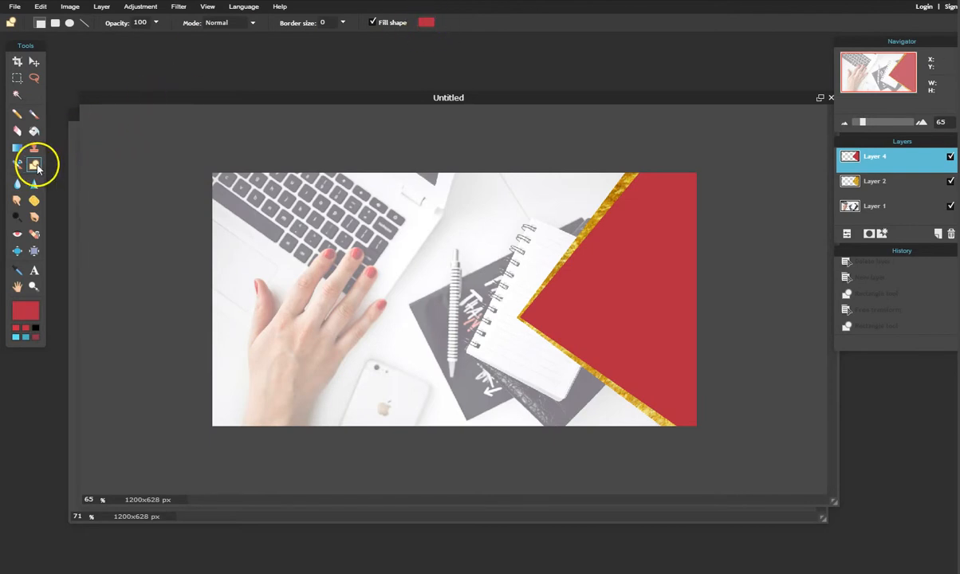
pyautogui.click(427, 23)
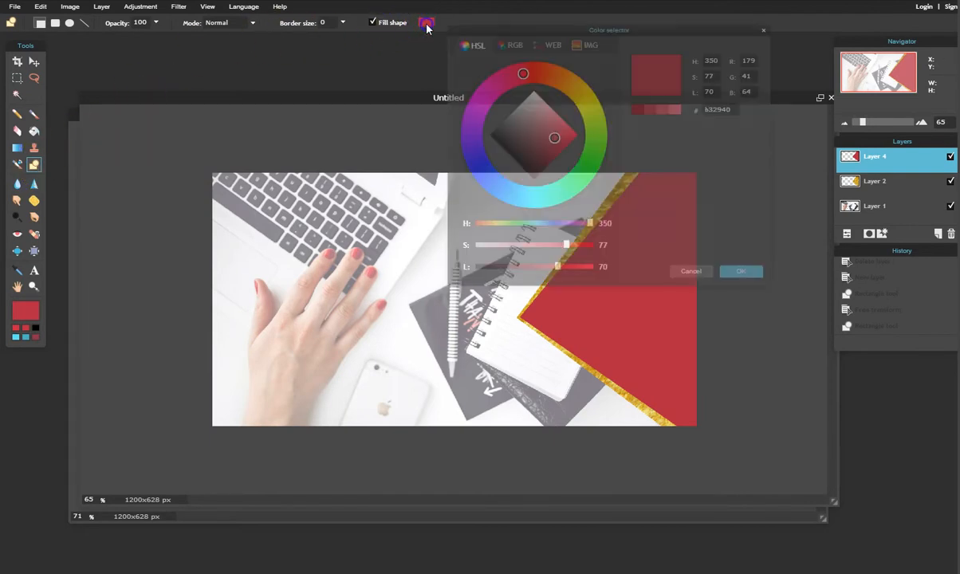
pyautogui.click(496, 132)
pyautogui.moveTo(498, 133); pyautogui.dragTo(497, 134)
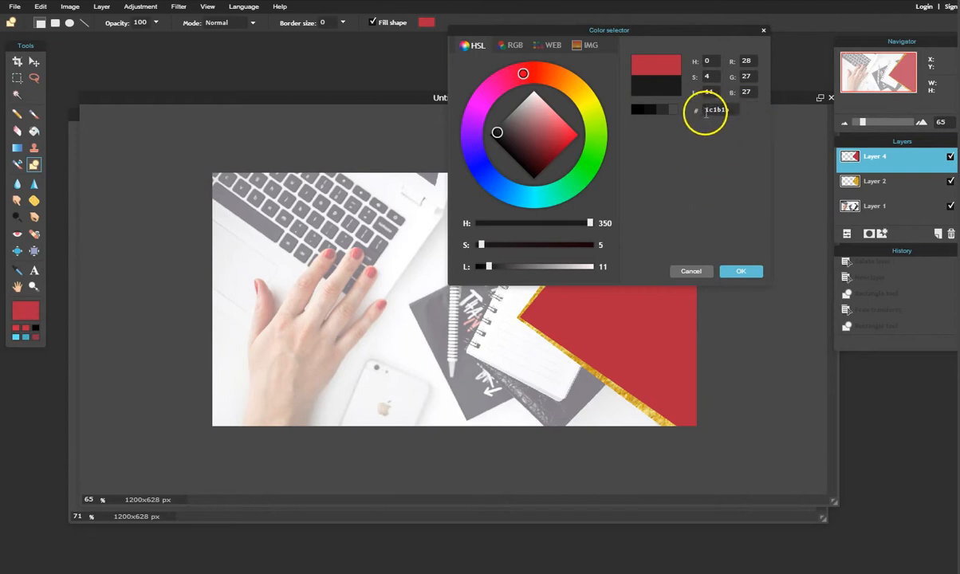
pyautogui.click(741, 271)
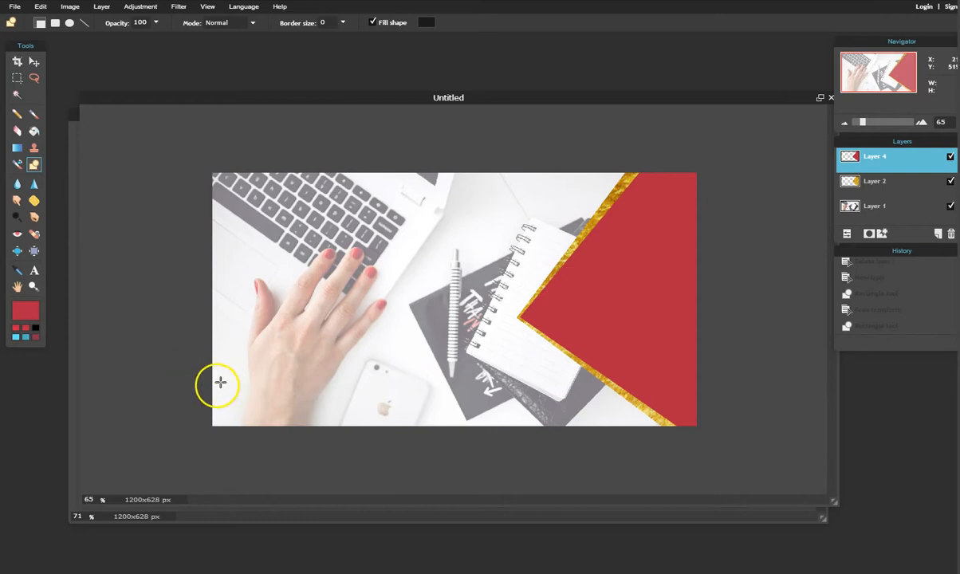
# Draw a dark strip across the bottom of the banner and nudge it down.
pyautogui.moveTo(209, 391); pyautogui.dragTo(748, 456)
pyautogui.click(34, 62)
pyautogui.moveTo(511, 414); pyautogui.dragTo(513, 428)
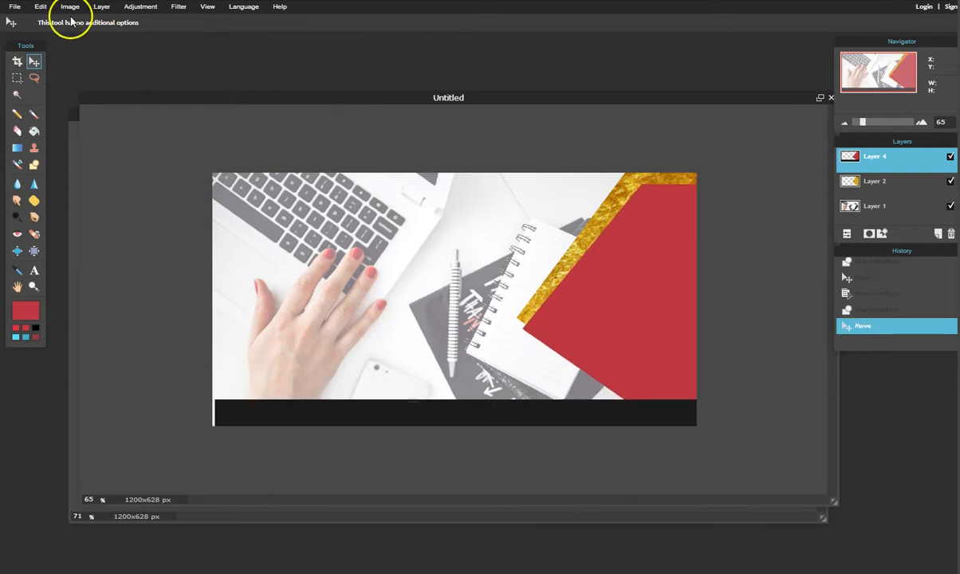
# Undo the layer move and the dark strip drawing.
pyautogui.click(40, 7)
pyautogui.click(43, 22)
pyautogui.click(38, 6)
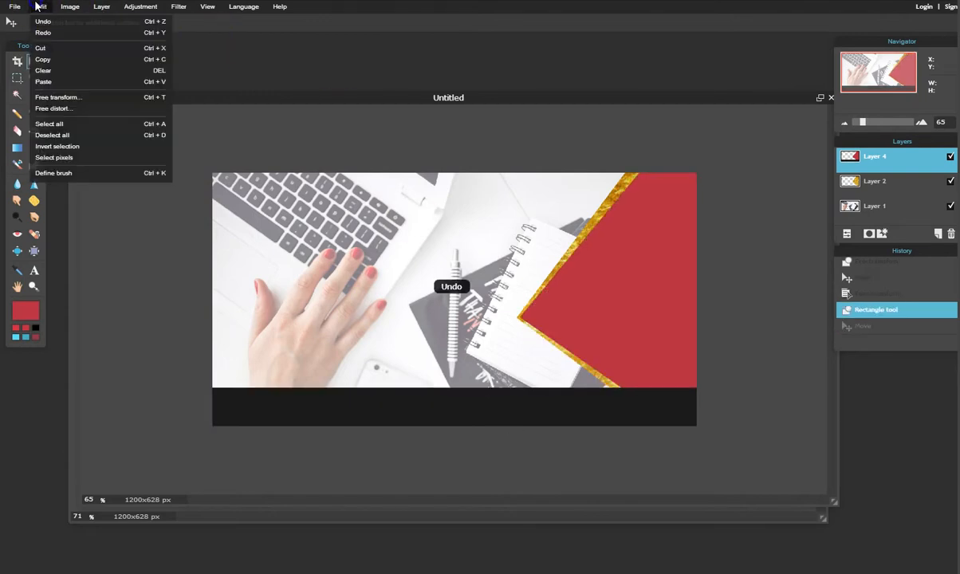
pyautogui.click(37, 22)
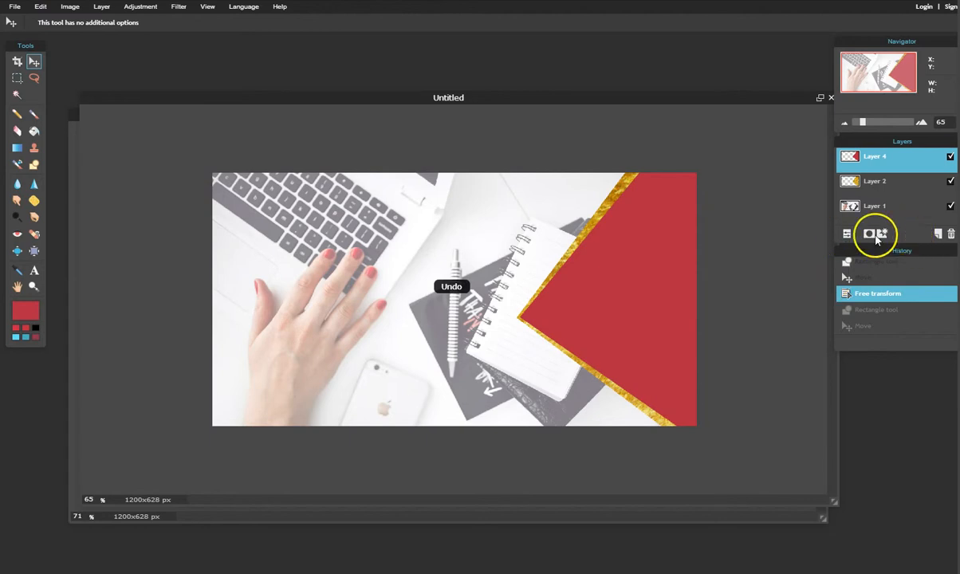
# Draw the black bar along the bottom of the canvas on a new empty layer.
pyautogui.click(938, 233)
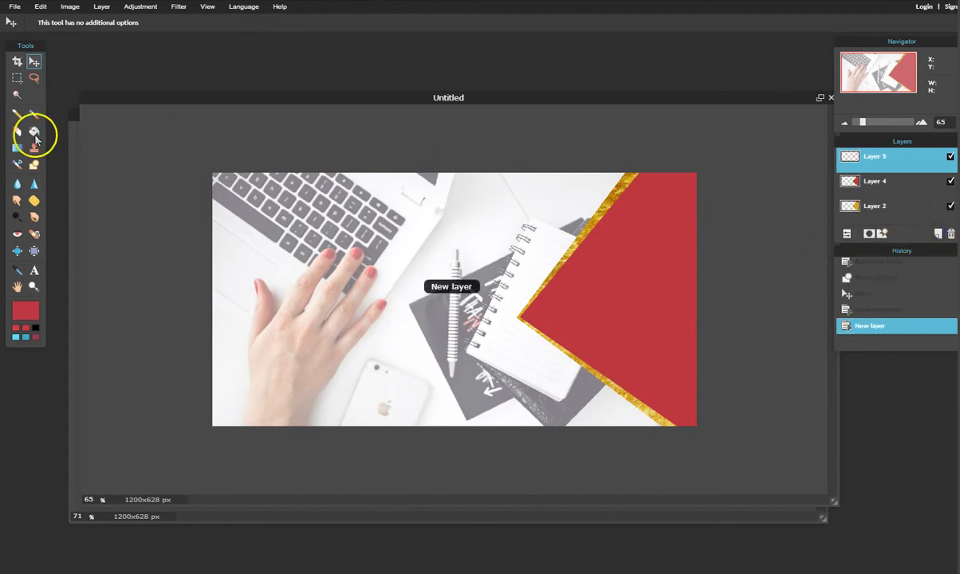
pyautogui.click(34, 165)
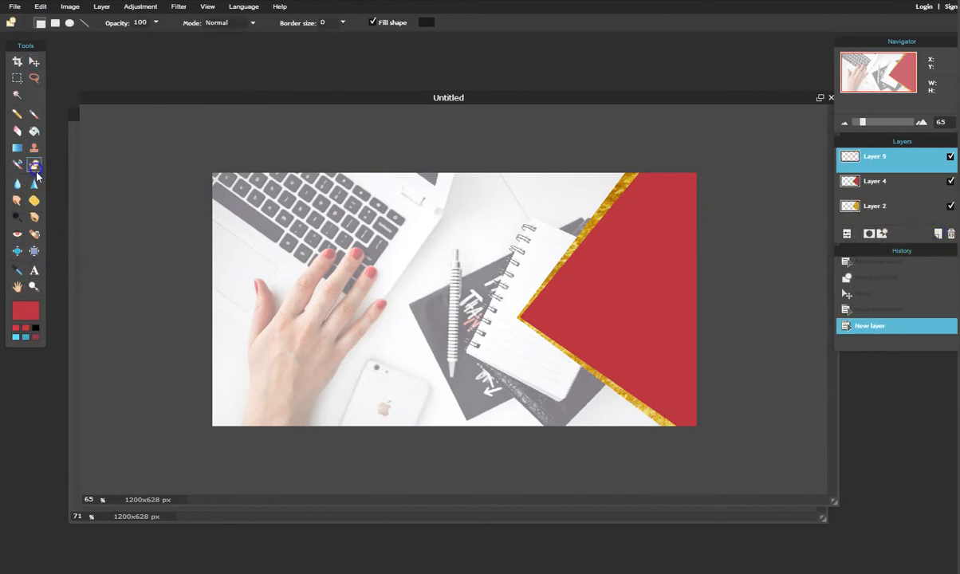
pyautogui.moveTo(205, 401); pyautogui.dragTo(661, 428)
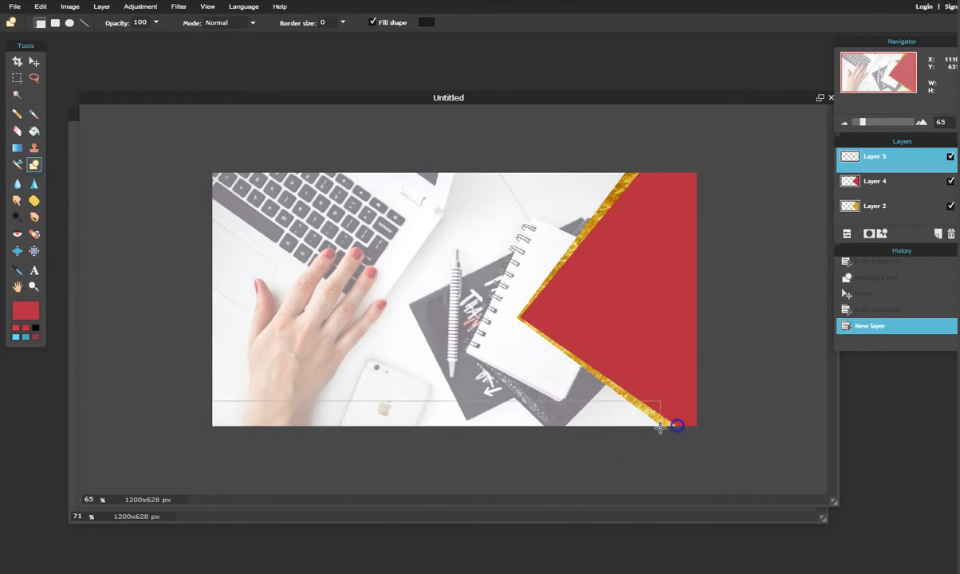
pyautogui.moveTo(738, 429); pyautogui.dragTo(739, 437)
pyautogui.click(35, 63)
pyautogui.moveTo(474, 416)
pyautogui.mouseDown()
pyautogui.moveTo(476, 381)
pyautogui.moveTo(472, 402)
pyautogui.moveTo(480, 414)
pyautogui.moveTo(485, 407)
pyautogui.moveTo(474, 413)
pyautogui.mouseUp()
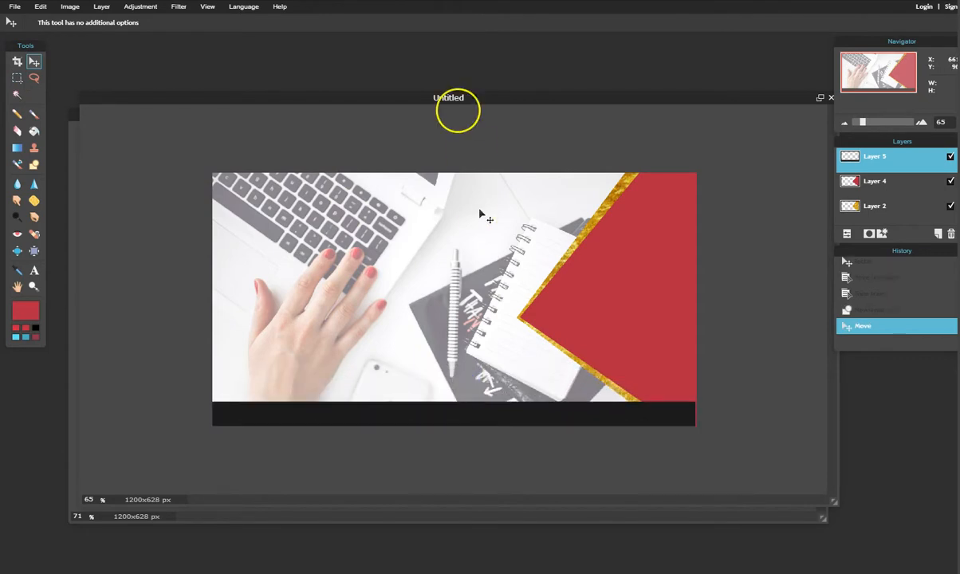
pyautogui.moveTo(476, 98); pyautogui.dragTo(493, 73)
# Free-transform the black bar taller and wider so it spans the banner's full bottom edge.
pyautogui.click(39, 7)
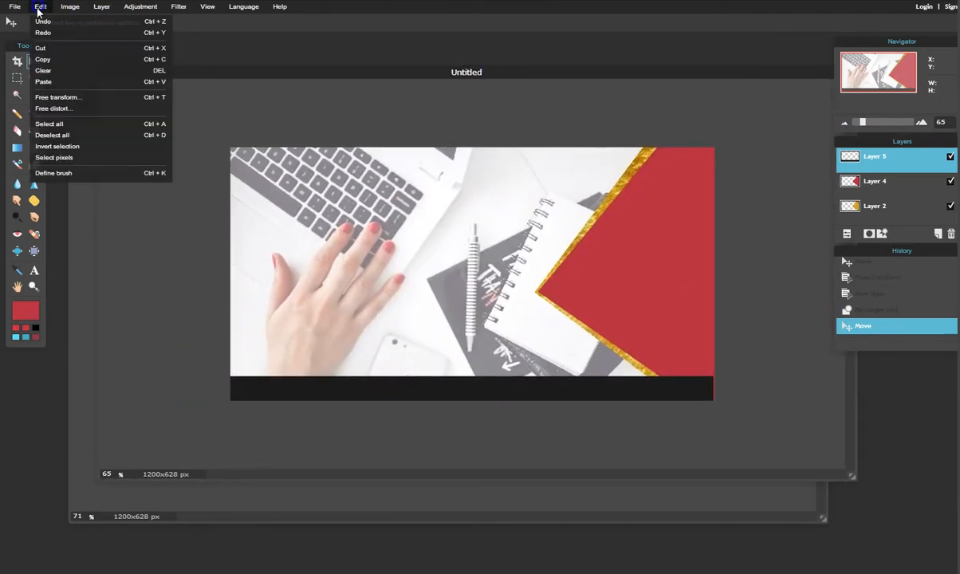
pyautogui.click(75, 99)
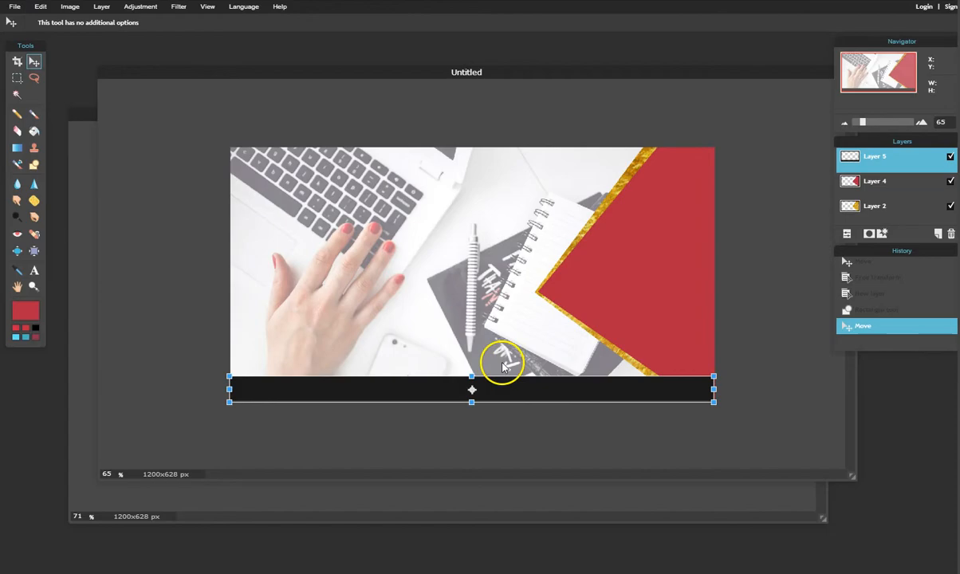
pyautogui.click(470, 373)
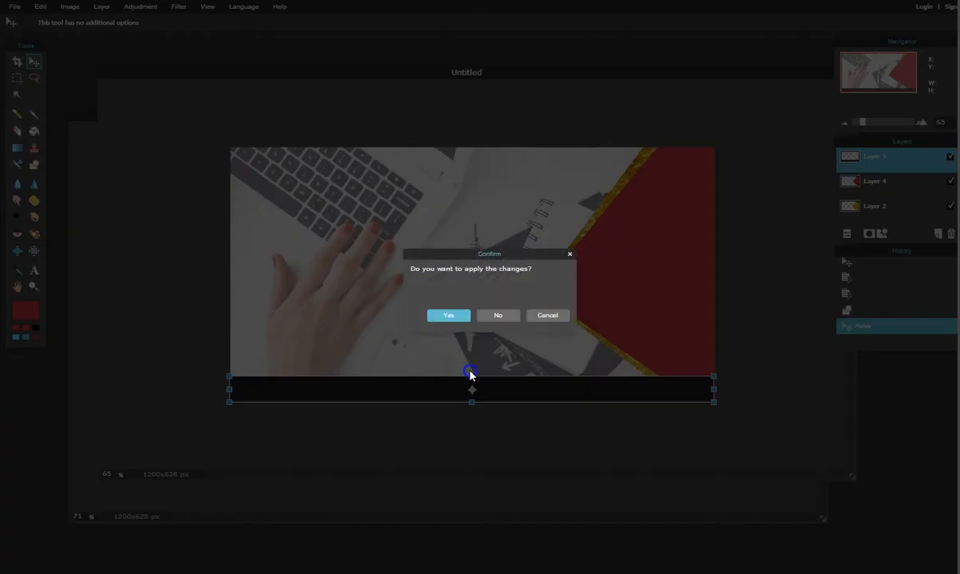
pyautogui.click(548, 315)
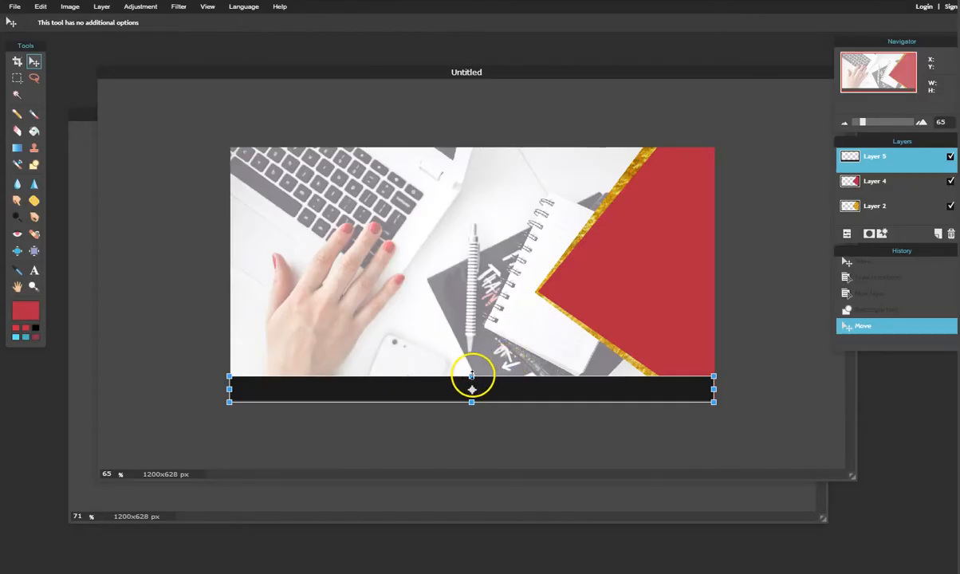
pyautogui.moveTo(471, 375); pyautogui.dragTo(472, 369)
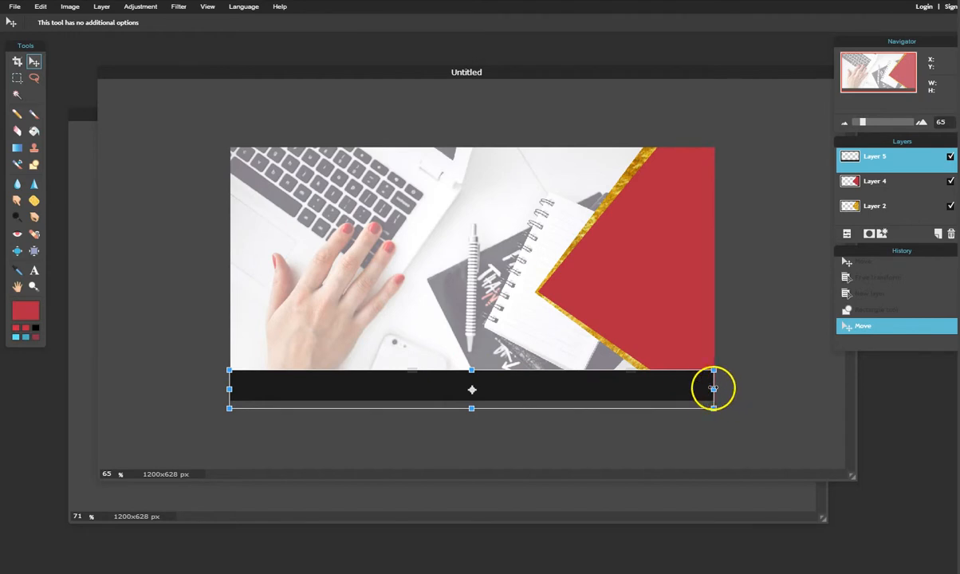
pyautogui.moveTo(714, 388); pyautogui.dragTo(727, 389)
pyautogui.press('Return')
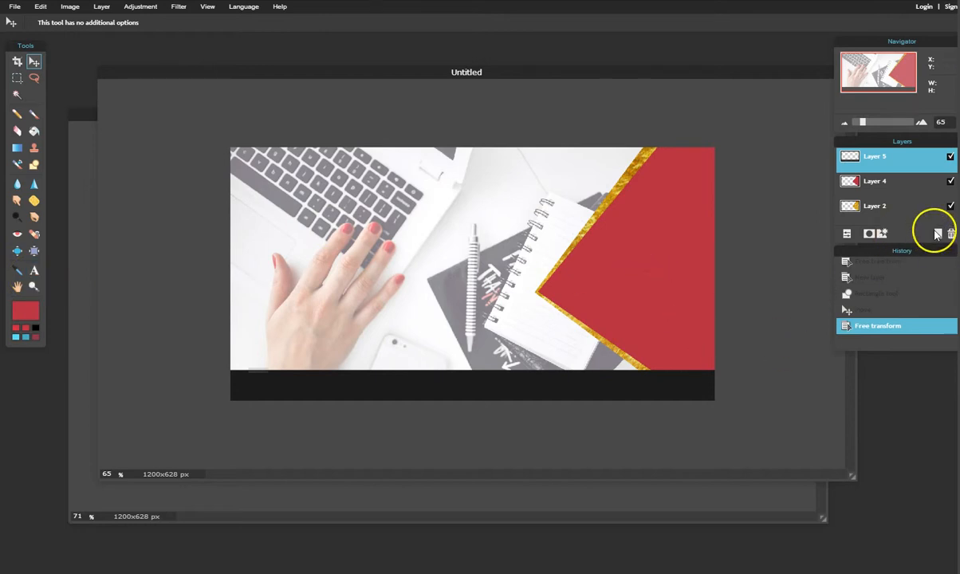
# Start a new text block on the canvas and type the Download text.
pyautogui.click(33, 270)
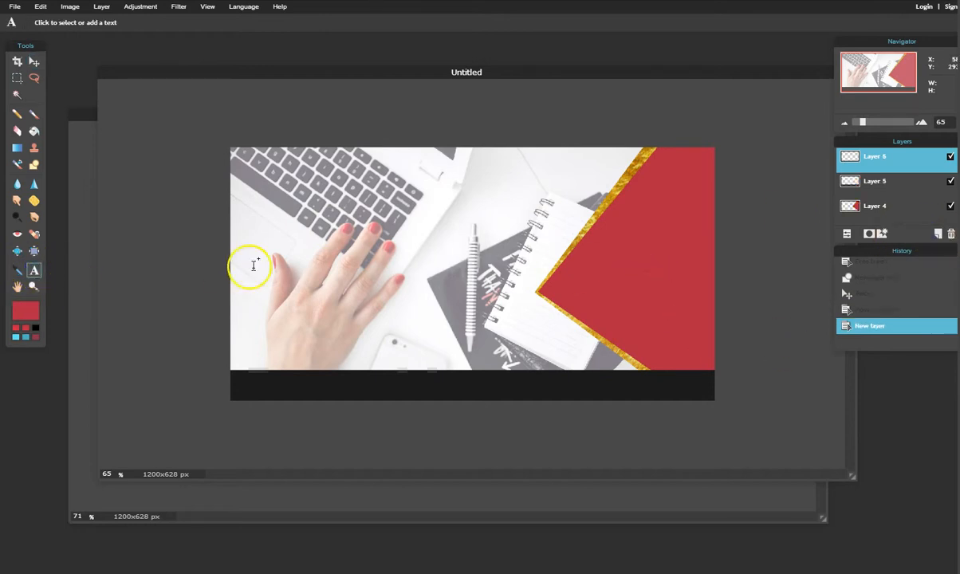
pyautogui.click(316, 253)
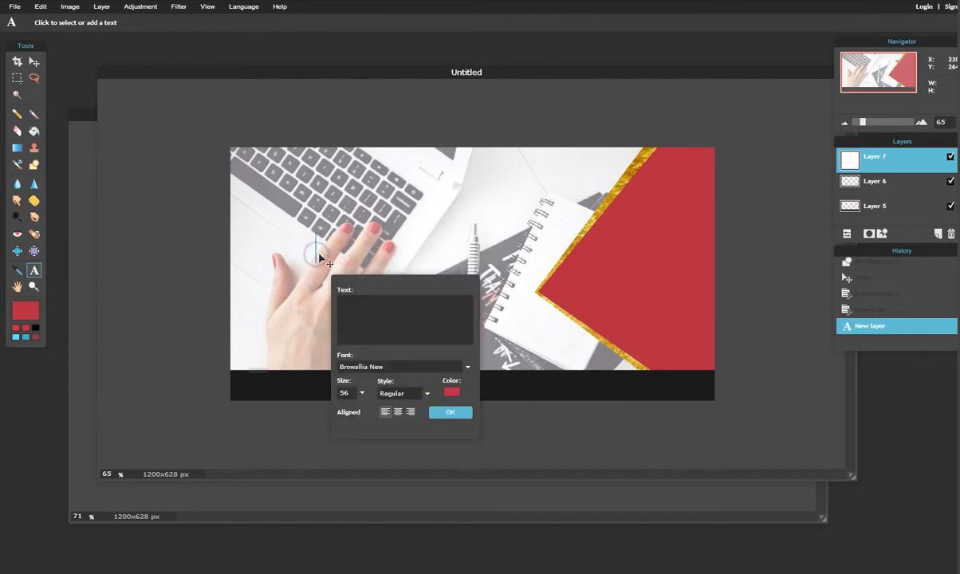
pyautogui.write('Download')
pyautogui.click(319, 274)
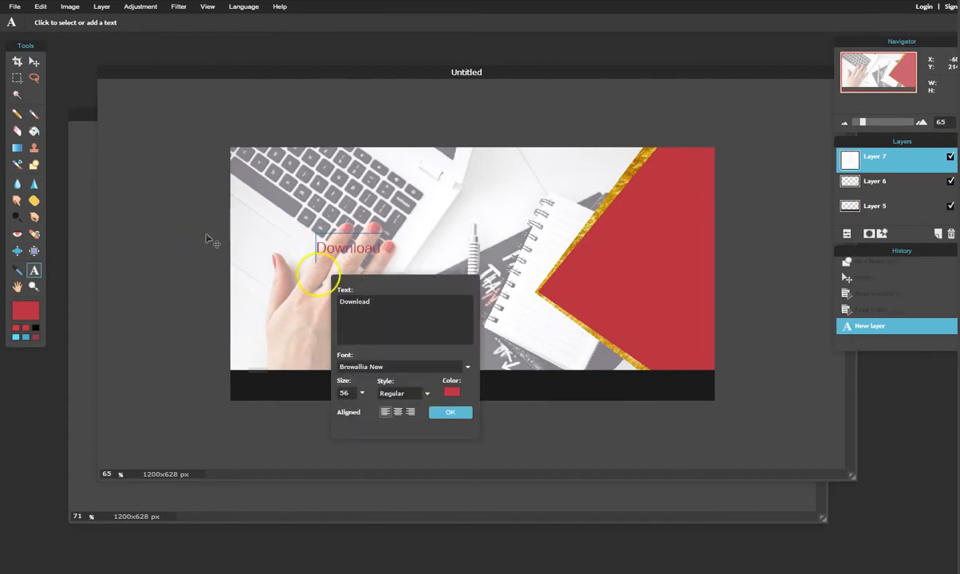
# Preview fonts such as Urban Class, then set the Download text in COCOMAT.
pyautogui.click(391, 366)
pyautogui.scroll(-3, 400, 431)
pyautogui.scroll(-20, 400, 454)
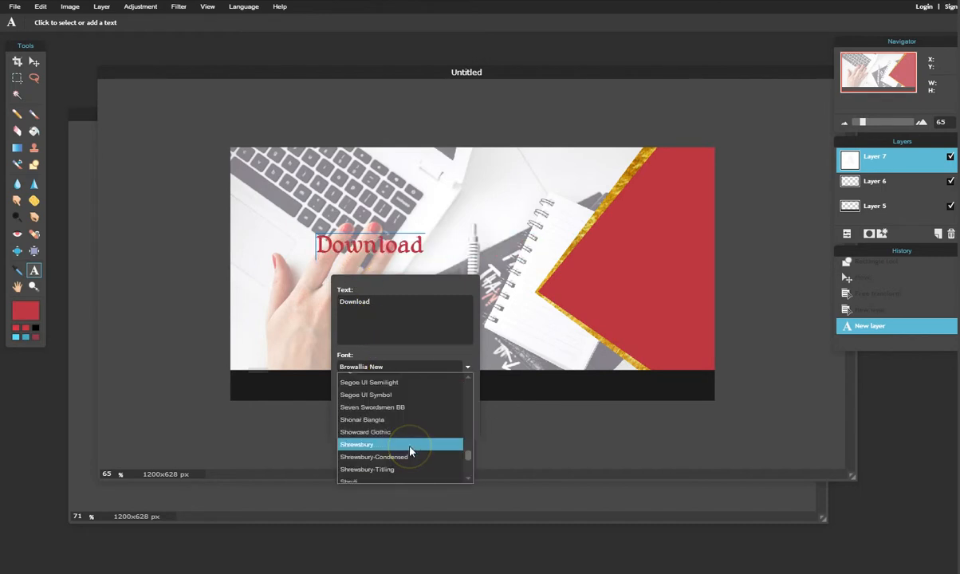
pyautogui.scroll(-5, 411, 453)
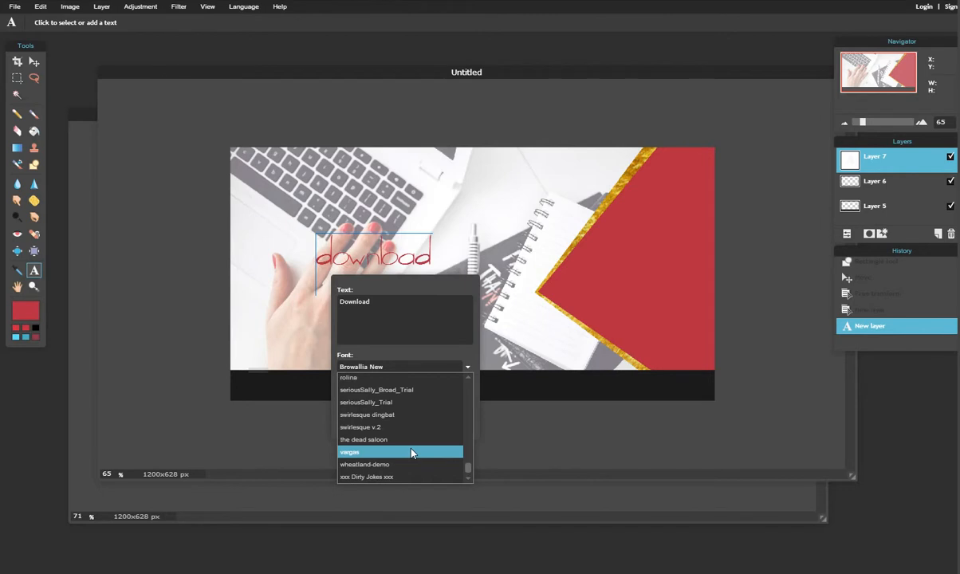
pyautogui.scroll(15, 411, 453)
pyautogui.scroll(3, 414, 447)
pyautogui.scroll(-3, 413, 447)
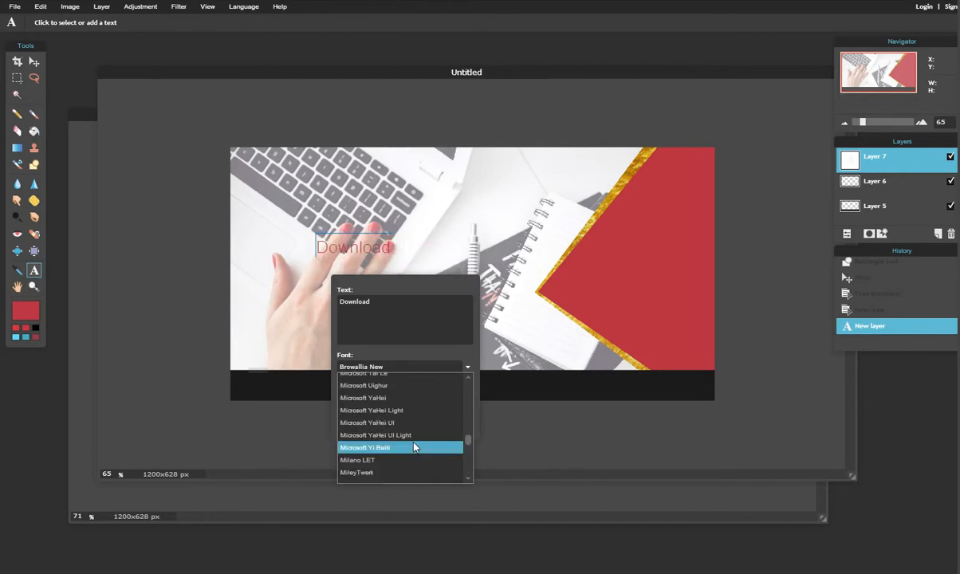
pyautogui.scroll(7, 414, 448)
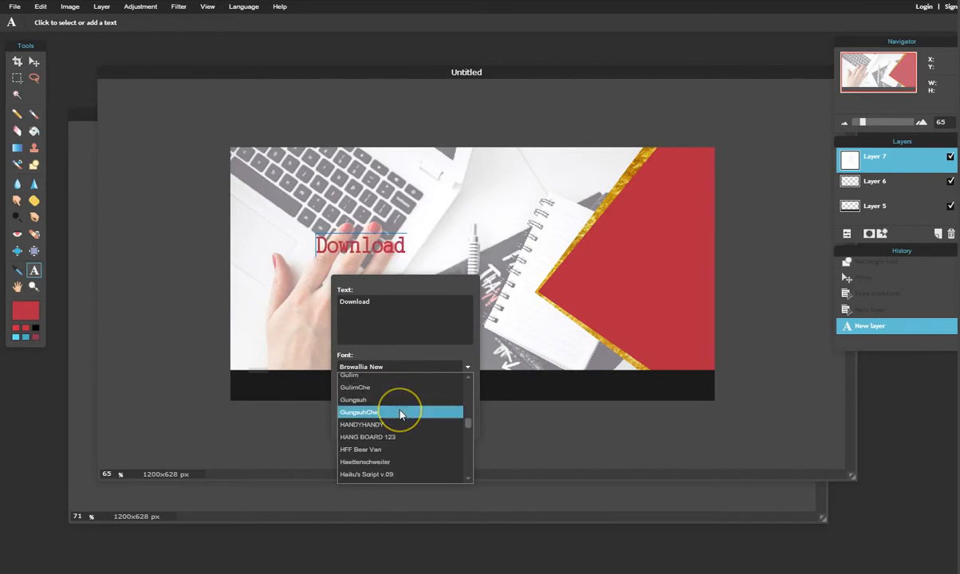
pyautogui.scroll(-10, 401, 423)
pyautogui.scroll(-3, 402, 461)
pyautogui.scroll(-5, 403, 463)
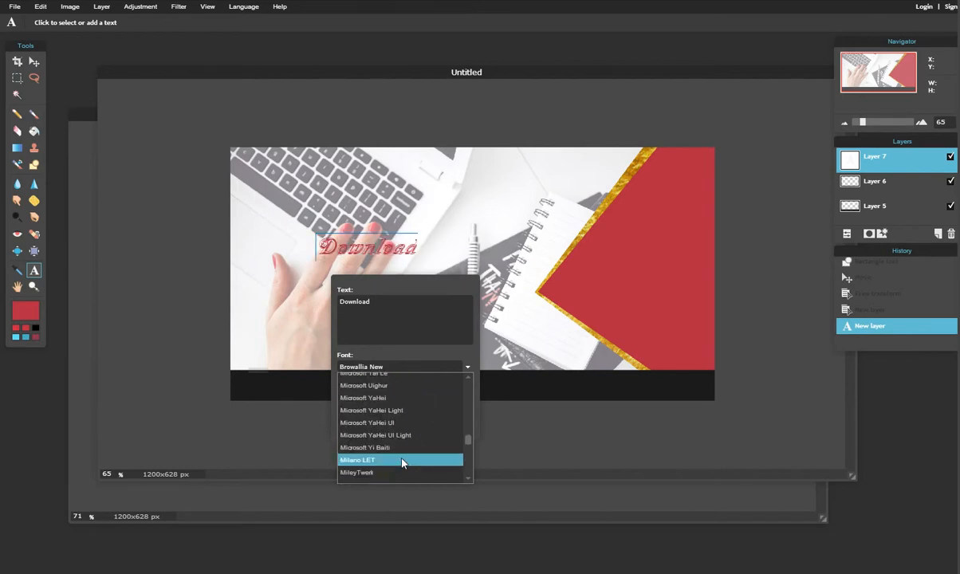
pyautogui.scroll(-5, 403, 463)
pyautogui.scroll(-10, 402, 461)
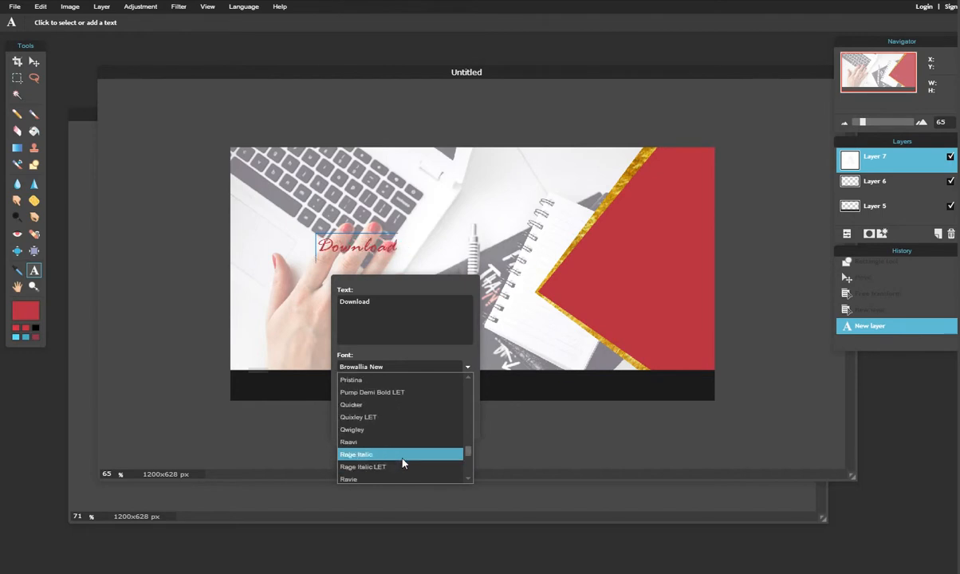
pyautogui.scroll(-5, 404, 459)
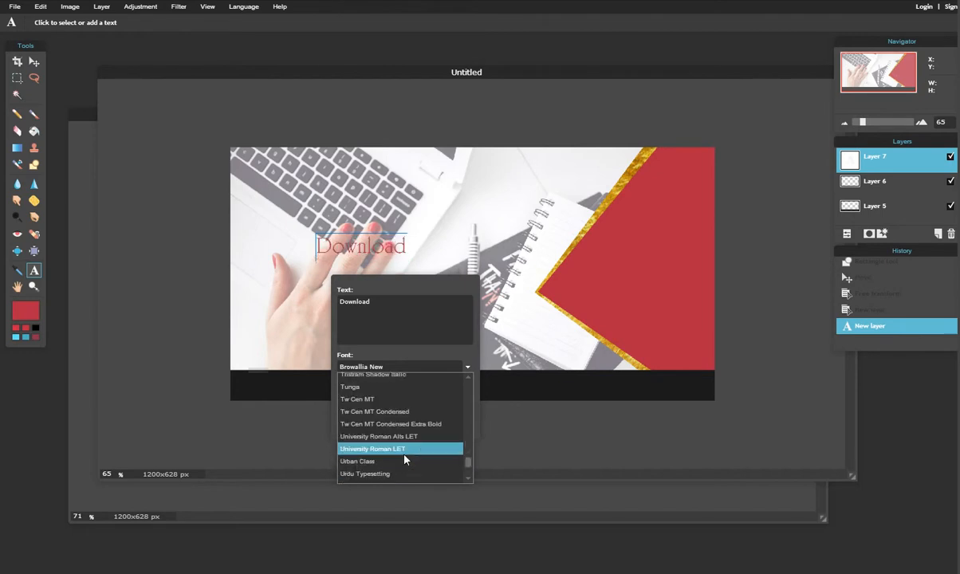
pyautogui.click(405, 465)
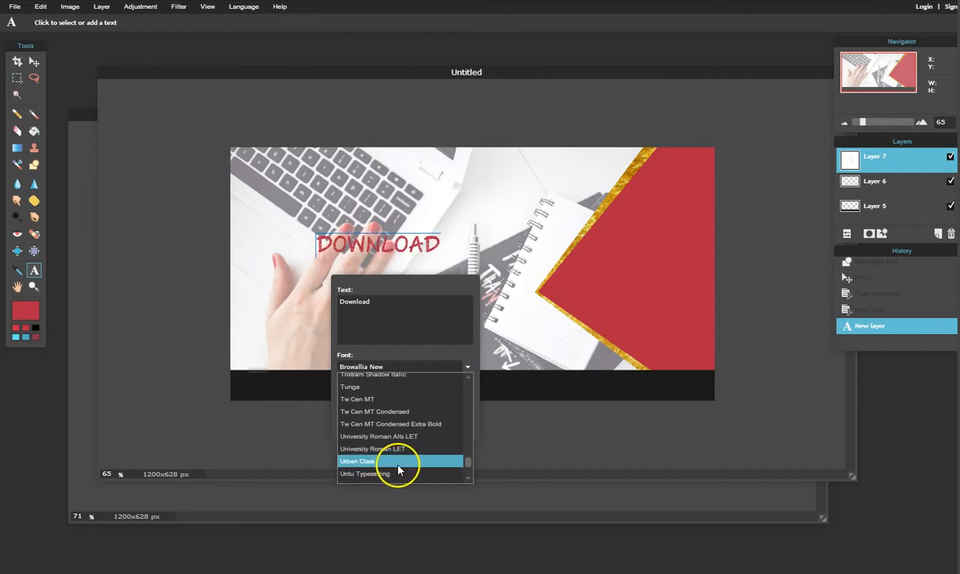
pyautogui.scroll(-5, 400, 462)
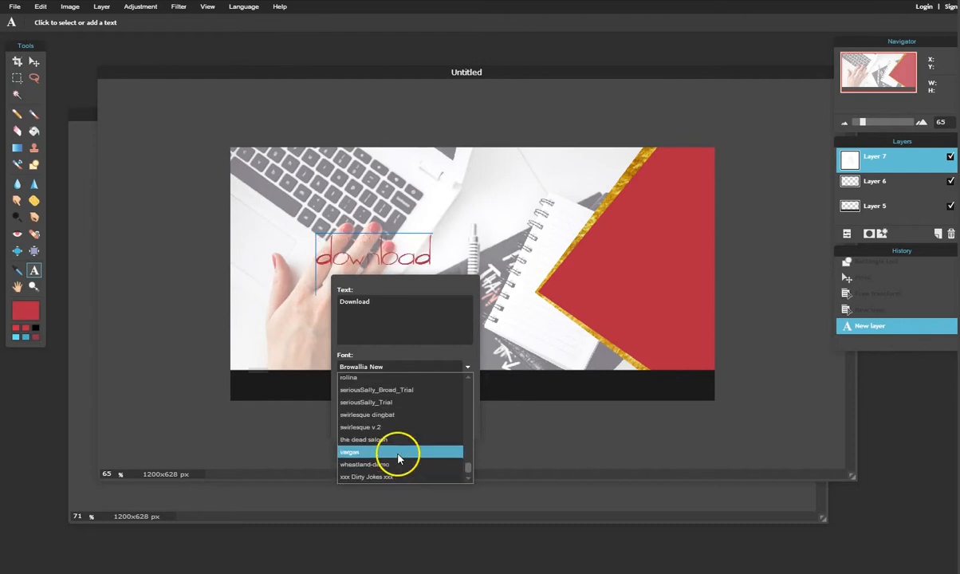
pyautogui.scroll(10, 400, 463)
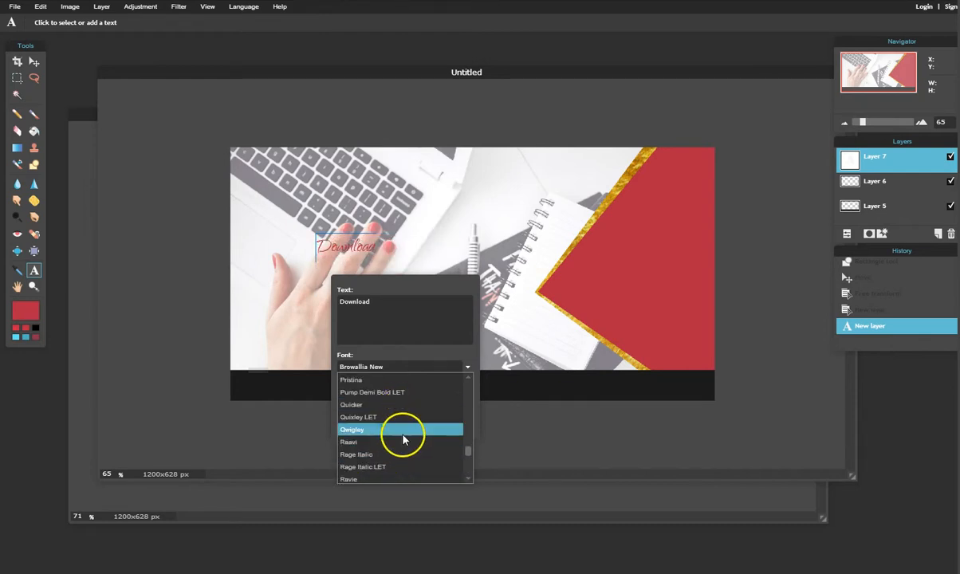
pyautogui.scroll(5, 407, 438)
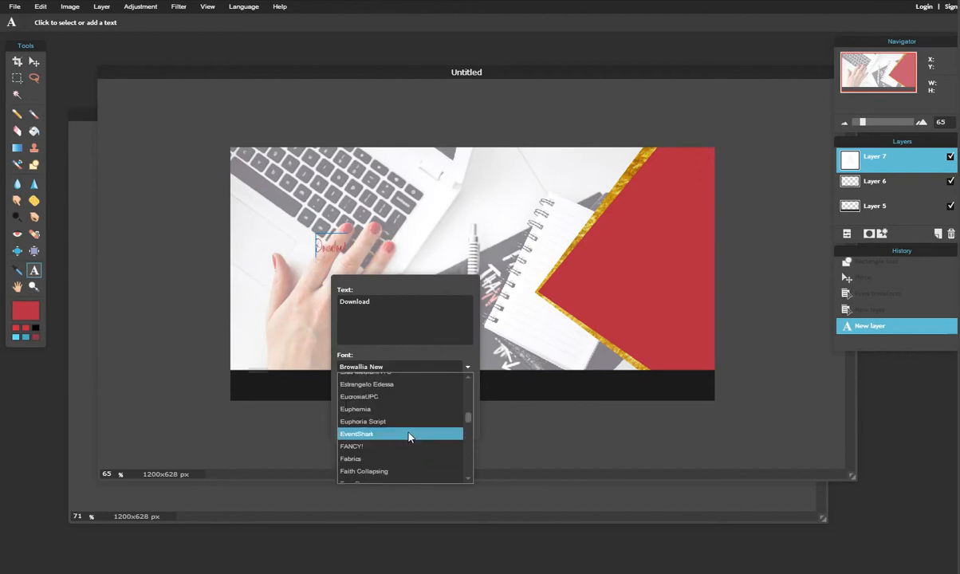
pyautogui.scroll(5, 409, 437)
pyautogui.scroll(8, 416, 435)
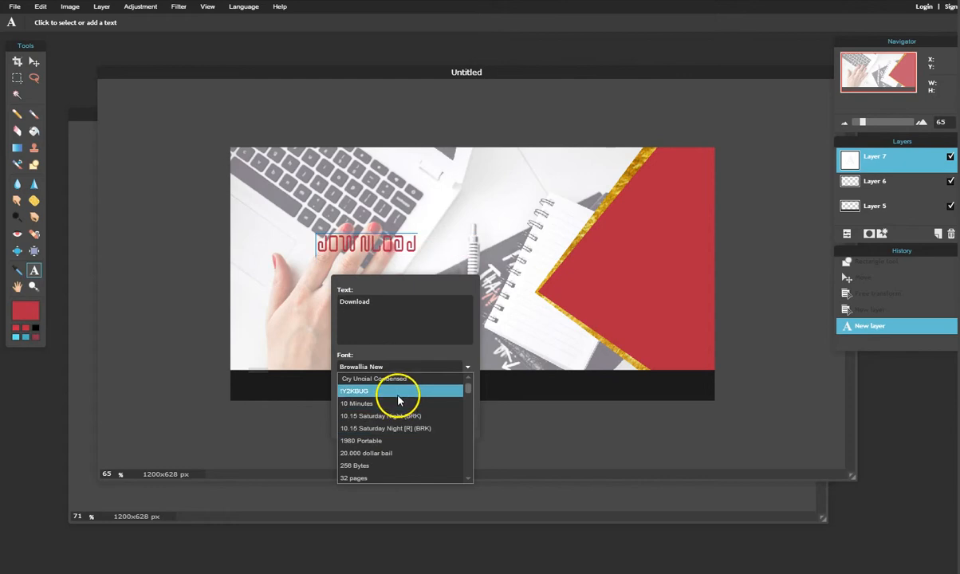
pyautogui.scroll(-5, 392, 435)
pyautogui.scroll(-3, 390, 465)
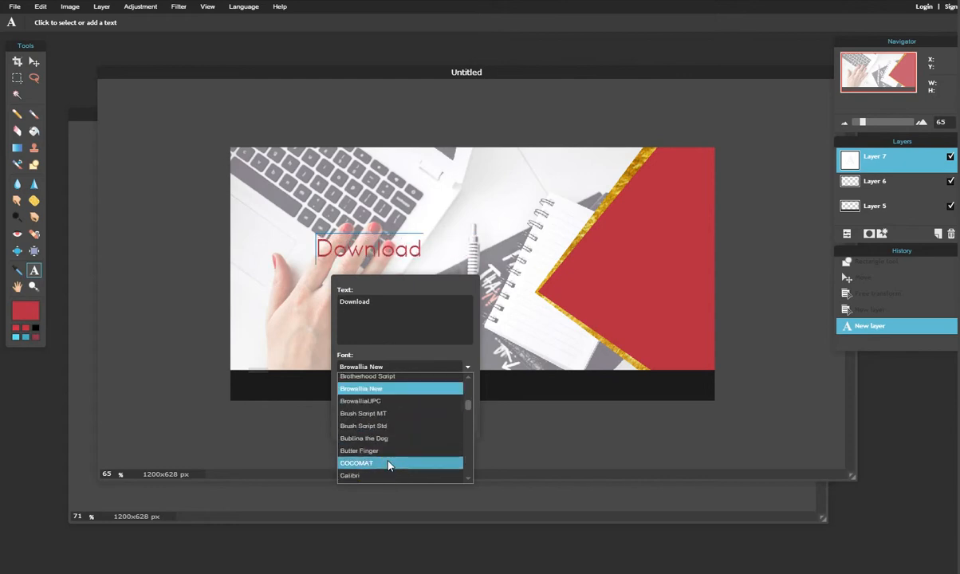
pyautogui.click(389, 464)
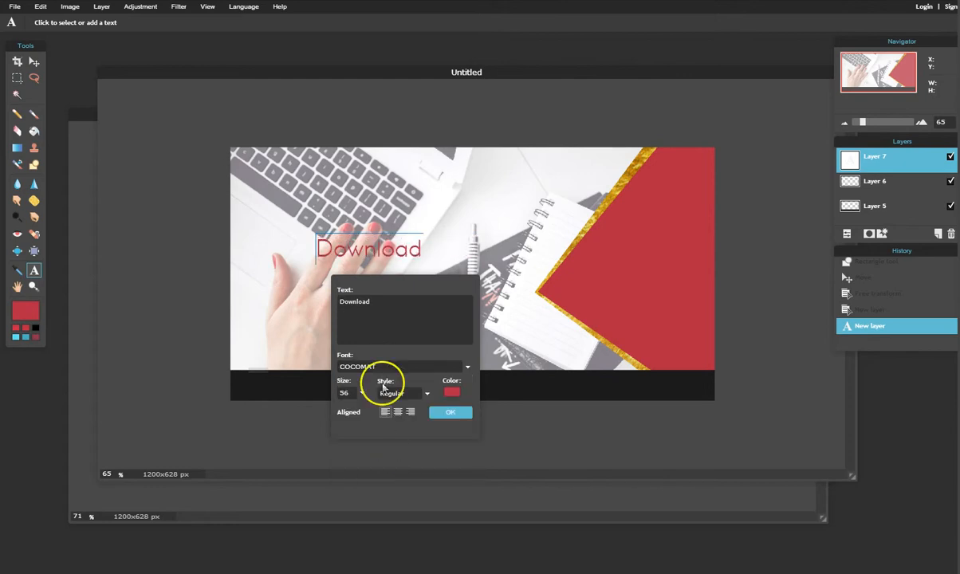
# Colour the Download text with white sampled from the laptop and commit it as its own layer.
pyautogui.click(451, 393)
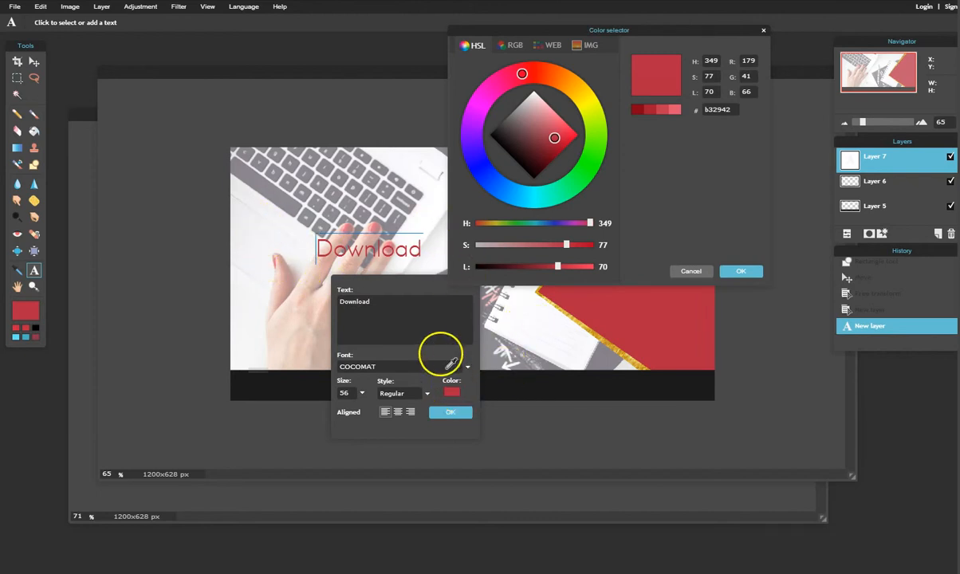
pyautogui.click(265, 228)
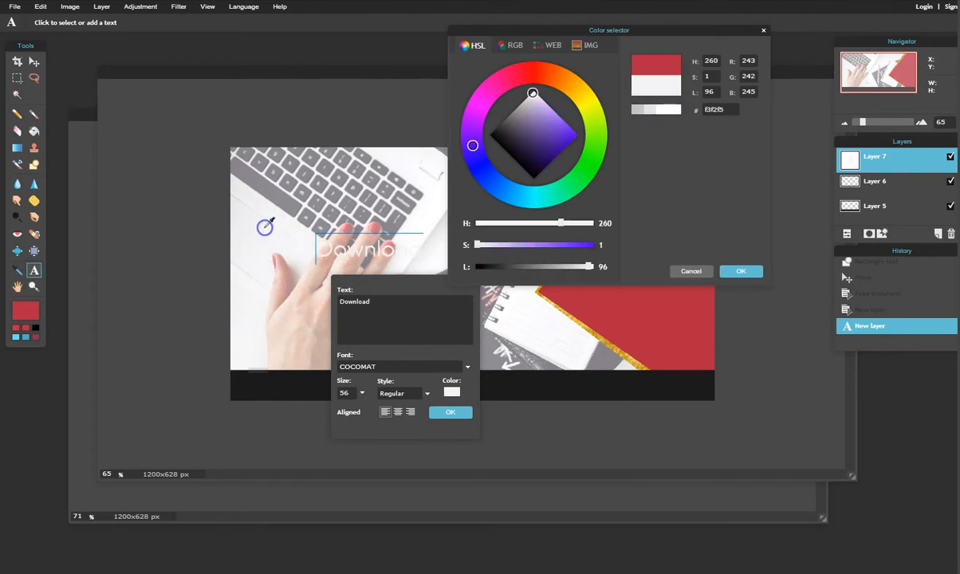
pyautogui.click(411, 168)
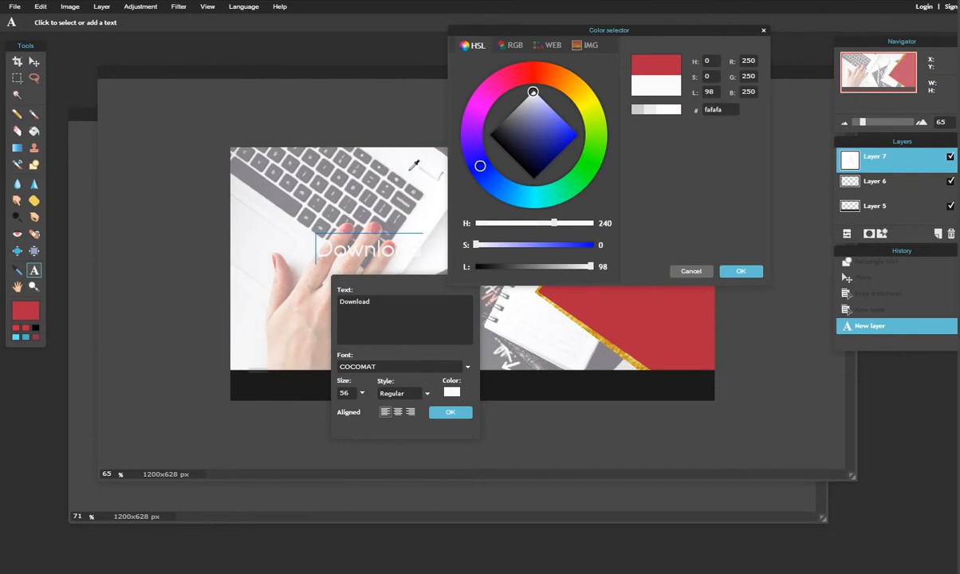
pyautogui.click(643, 109)
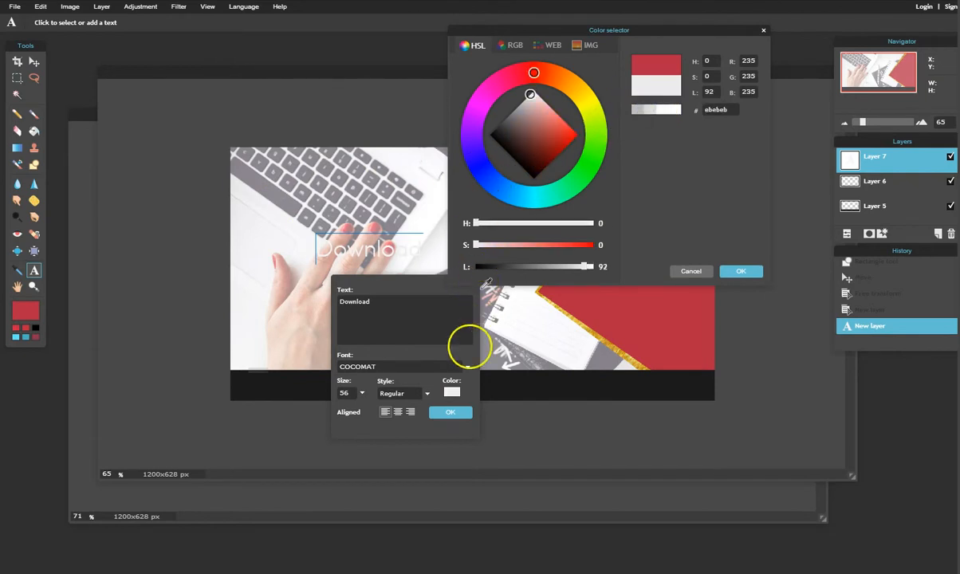
pyautogui.click(458, 407)
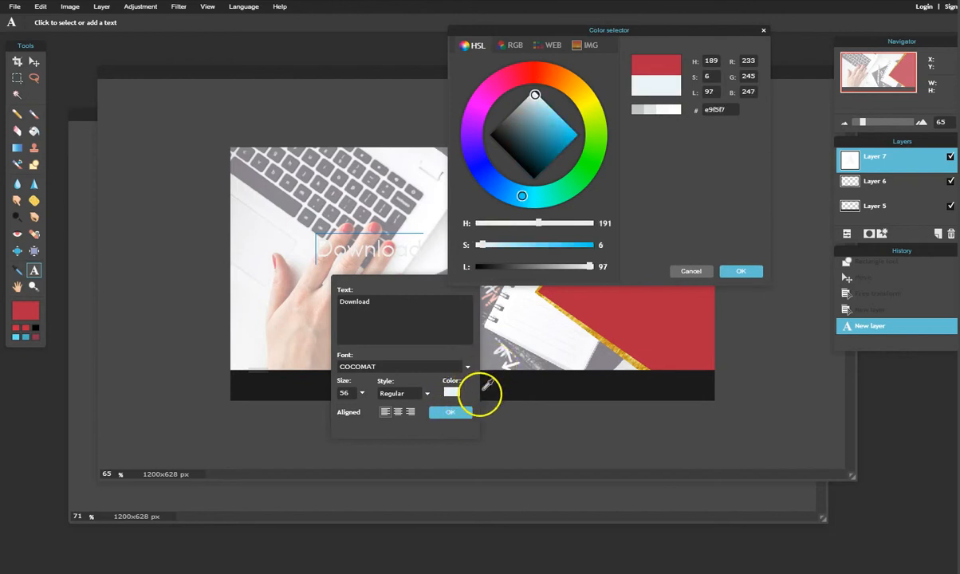
pyautogui.click(460, 412)
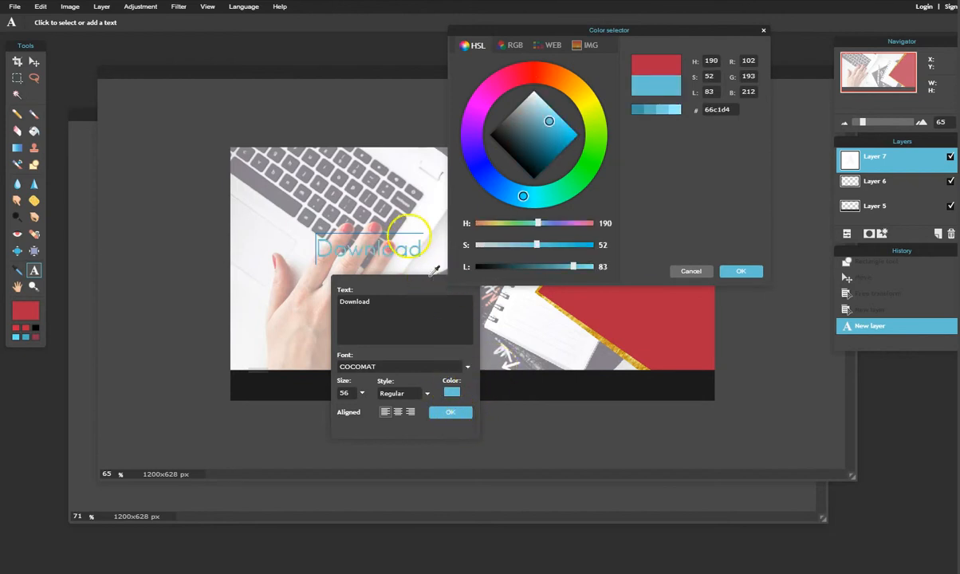
pyautogui.click(412, 167)
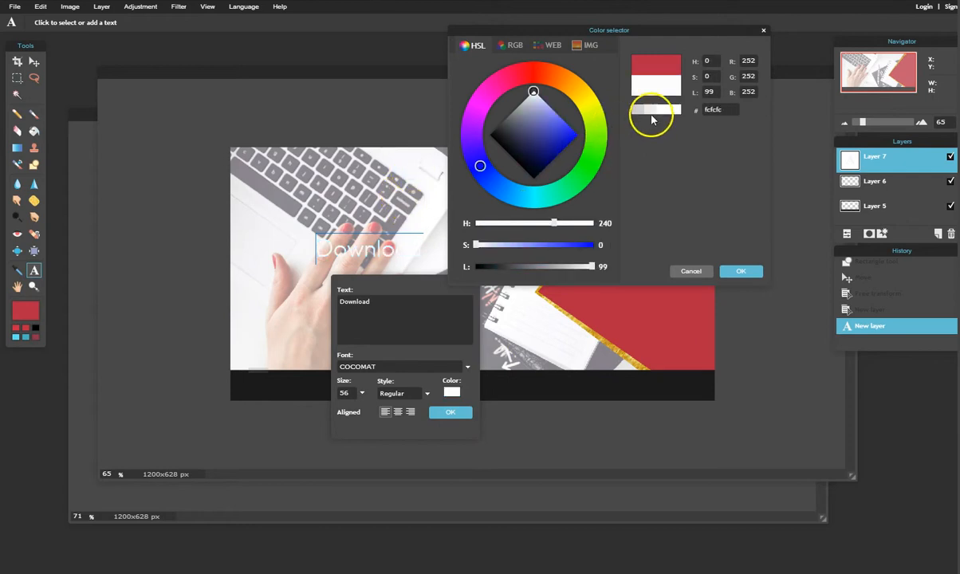
pyautogui.click(741, 271)
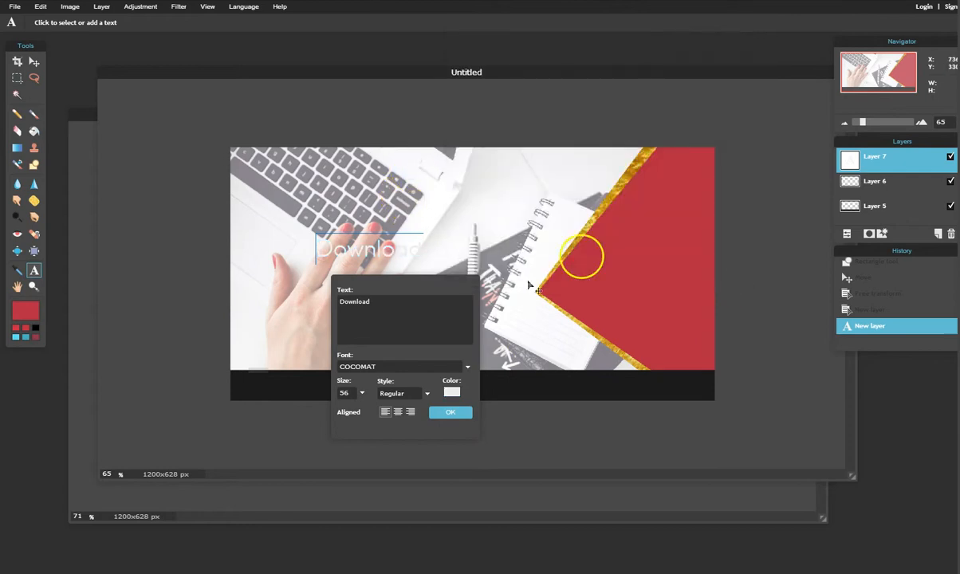
pyautogui.click(449, 412)
# Move the Download text onto the red diamond and start a new 'Copy' text line below it.
pyautogui.click(35, 62)
pyautogui.moveTo(341, 251); pyautogui.dragTo(622, 246)
pyautogui.moveTo(540, 71); pyautogui.dragTo(508, 78)
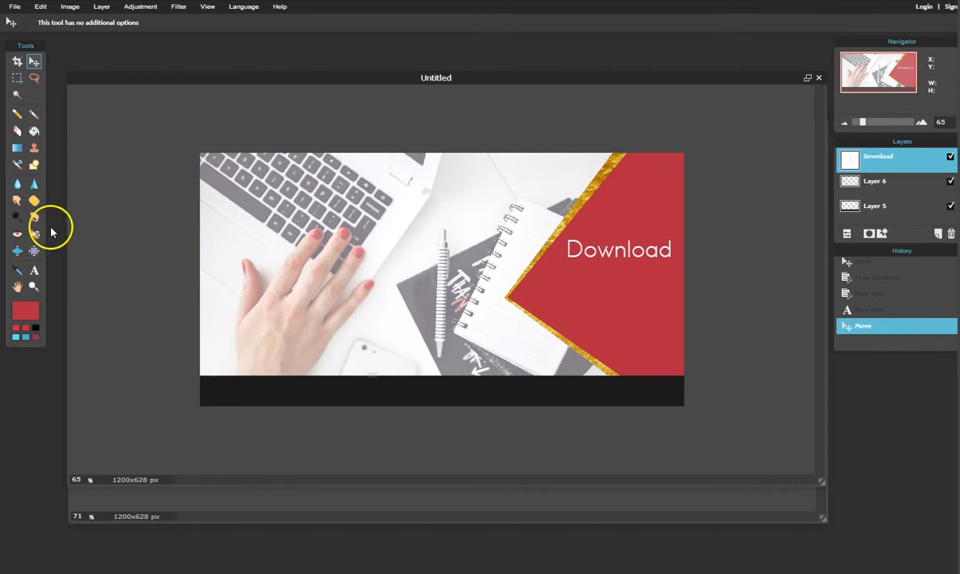
pyautogui.click(34, 271)
pyautogui.click(572, 303)
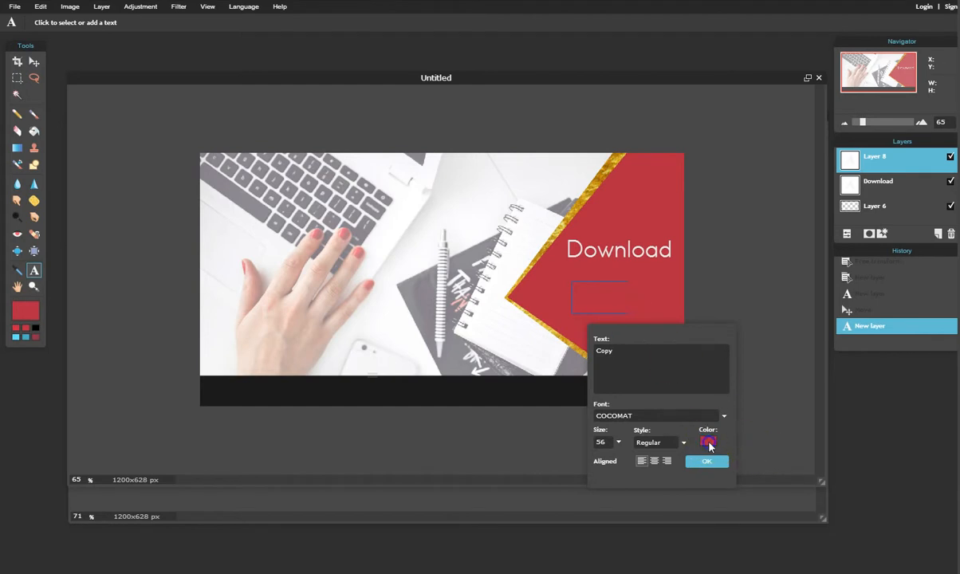
# Eyedrop the Download text's white for Copy, commit the Copy layer, then add empty Layer 9.
pyautogui.click(709, 443)
pyautogui.moveTo(647, 33); pyautogui.dragTo(236, 124)
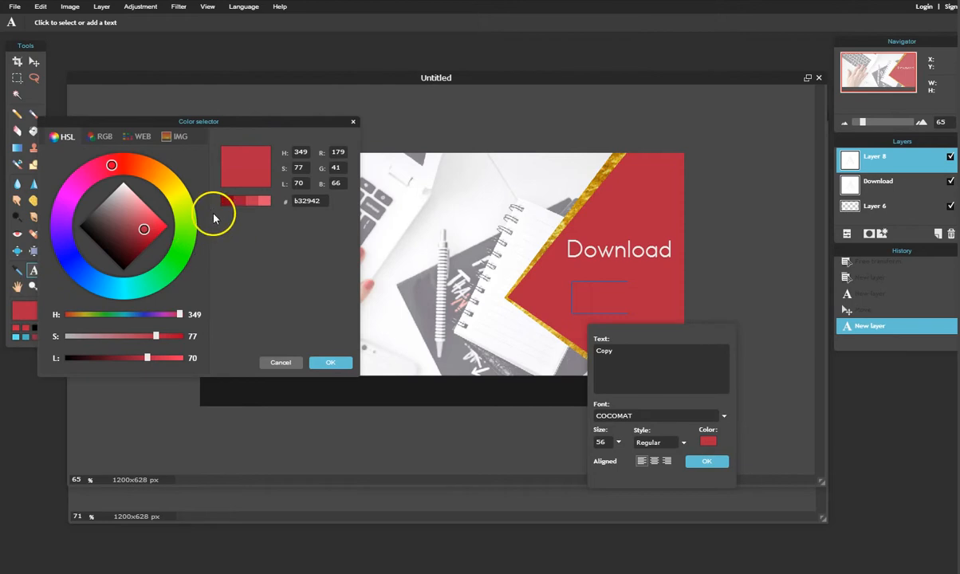
pyautogui.click(151, 226)
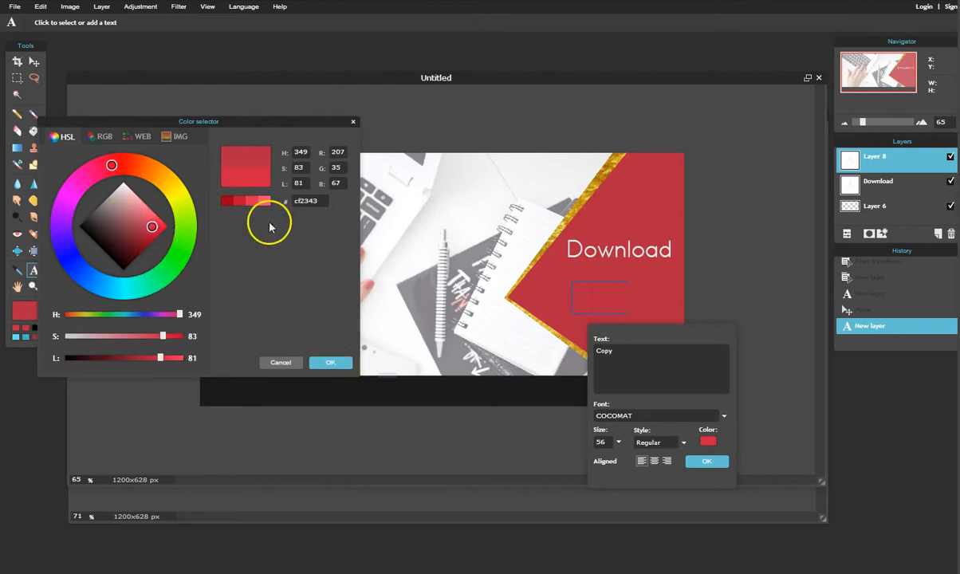
pyautogui.click(574, 239)
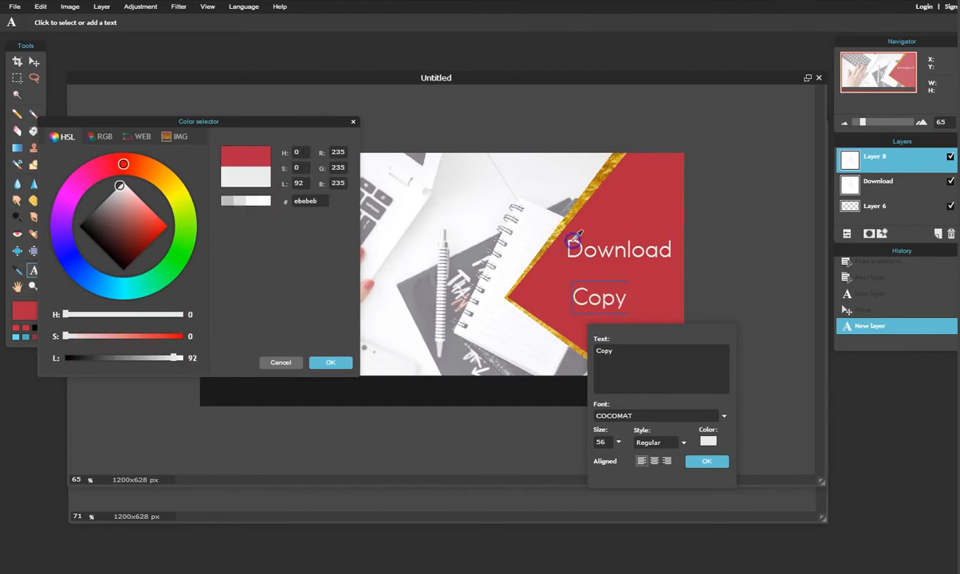
pyautogui.click(331, 362)
pyautogui.click(708, 461)
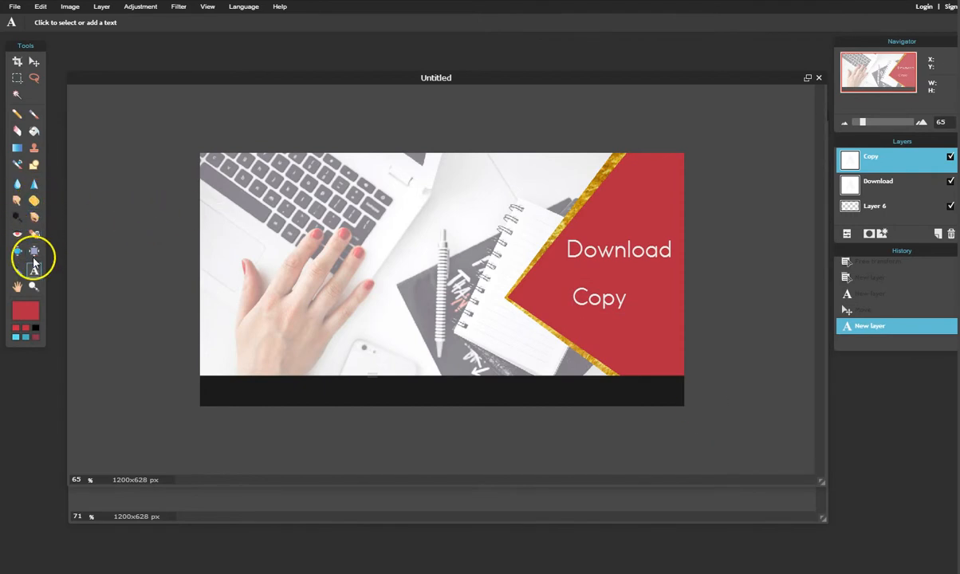
pyautogui.click(938, 233)
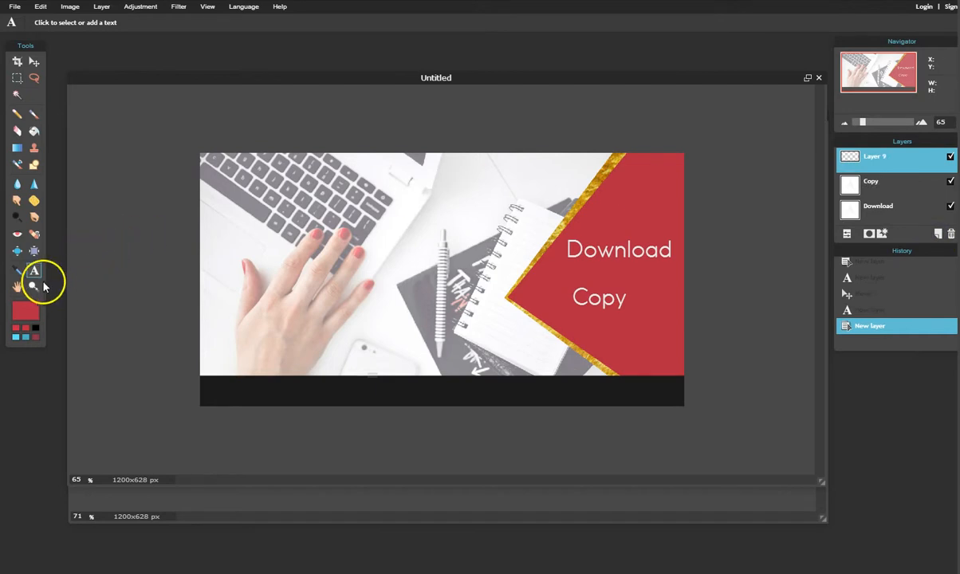
# Start the YOUR text line and, after sampling several border golds, colour it pale blue #c9e9f0.
pyautogui.click(423, 312)
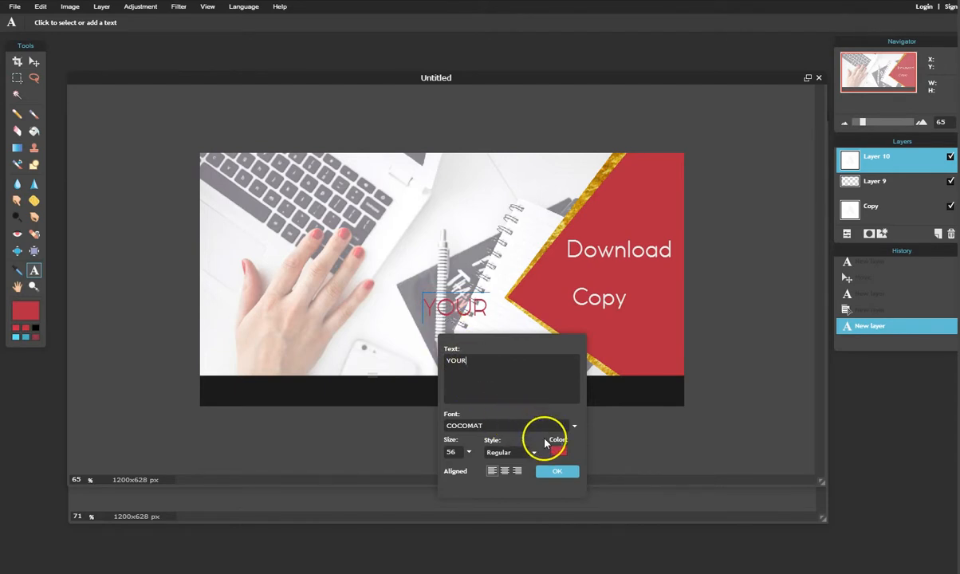
pyautogui.click(558, 452)
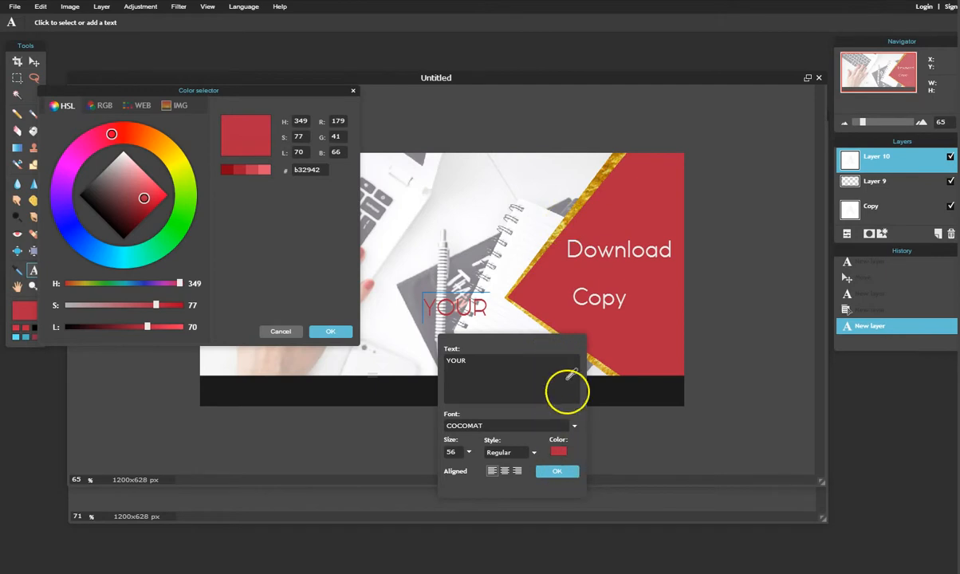
pyautogui.click(582, 203)
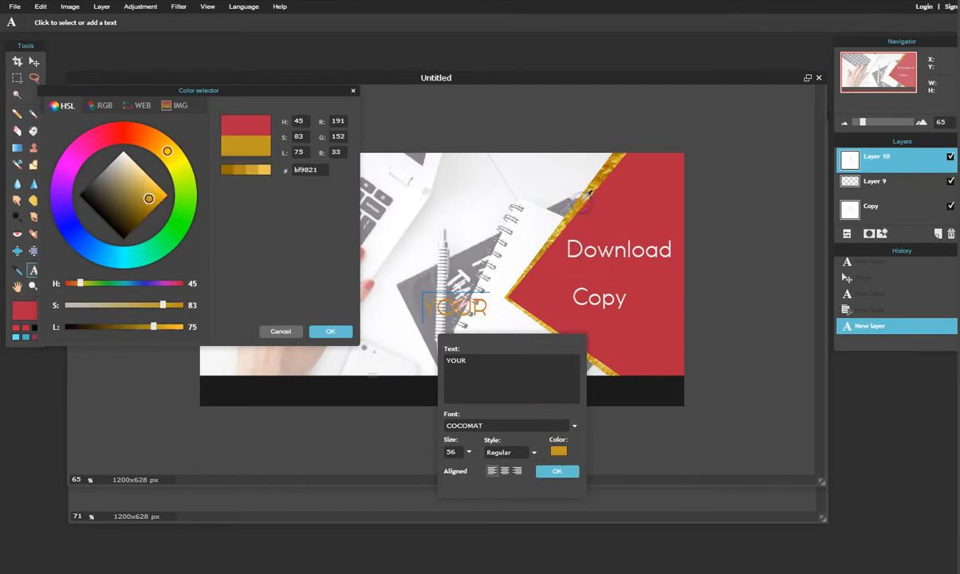
pyautogui.click(588, 192)
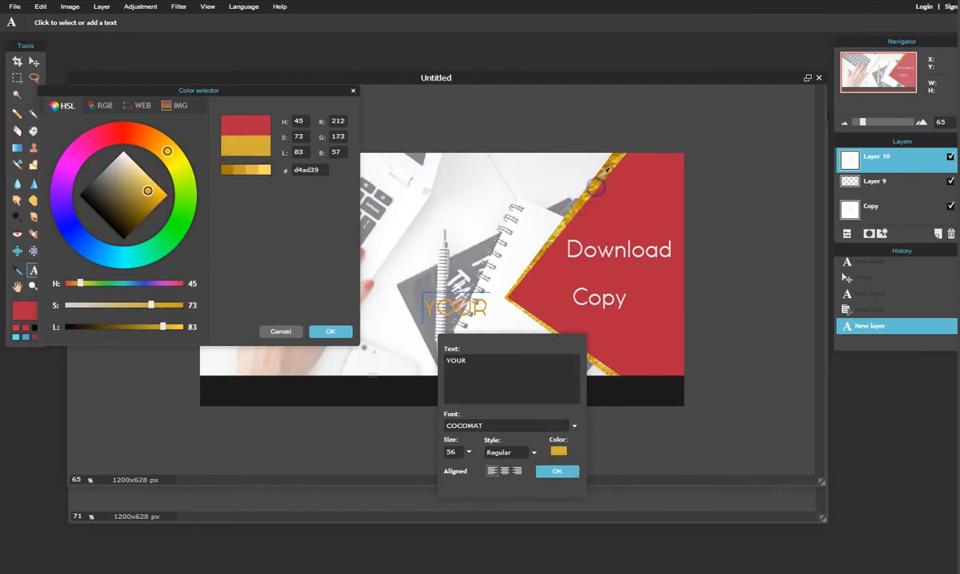
pyautogui.click(604, 173)
pyautogui.click(607, 170)
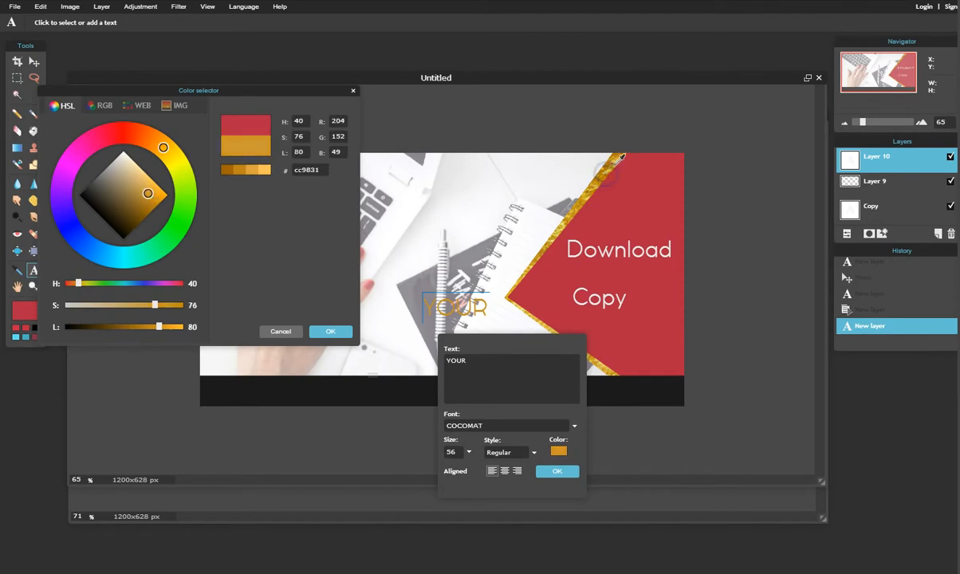
pyautogui.click(615, 164)
pyautogui.click(252, 171)
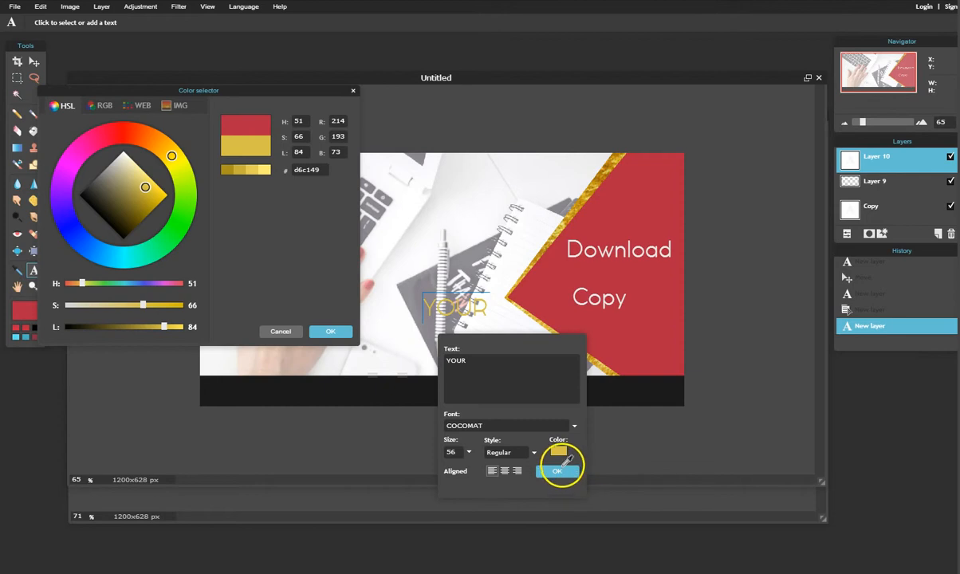
pyautogui.click(561, 470)
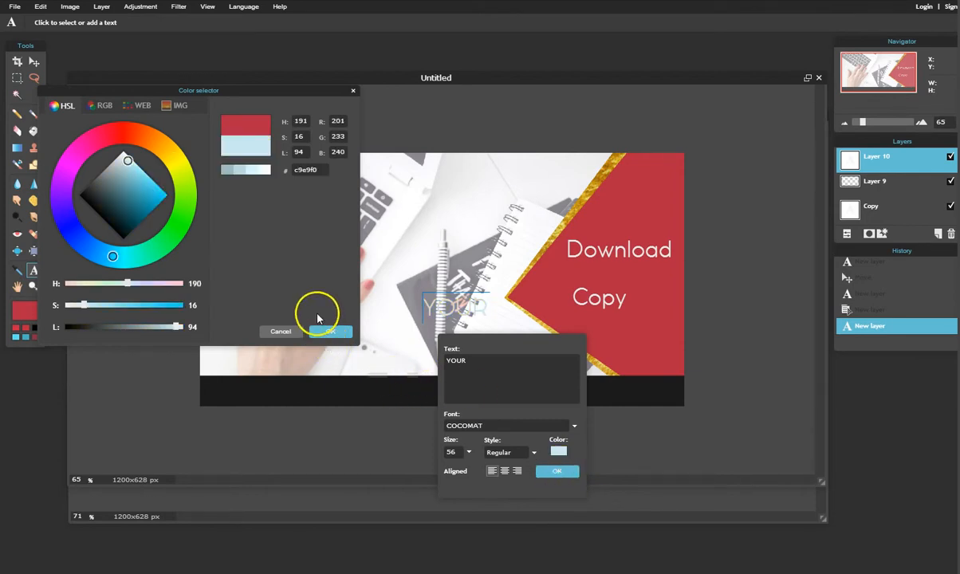
pyautogui.click(332, 331)
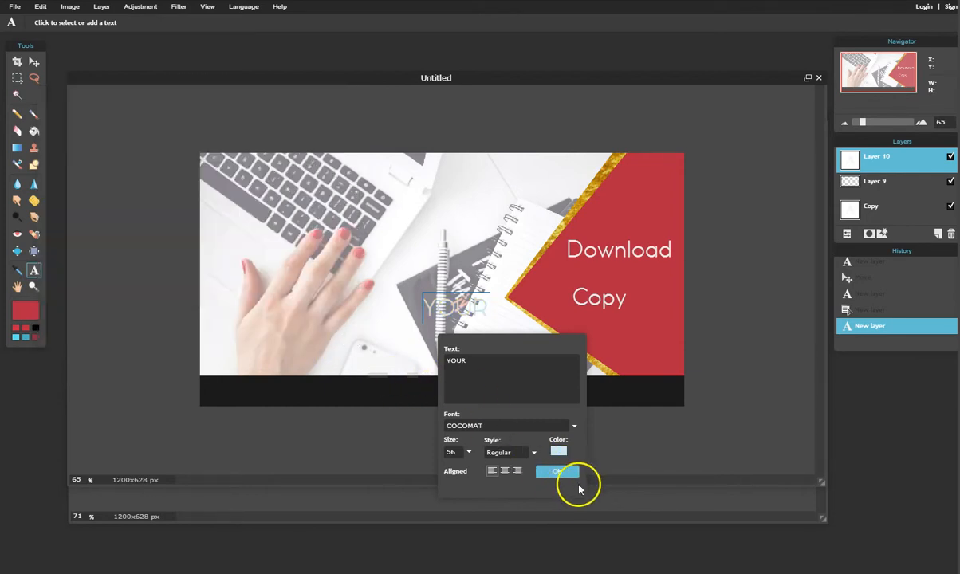
pyautogui.click(515, 426)
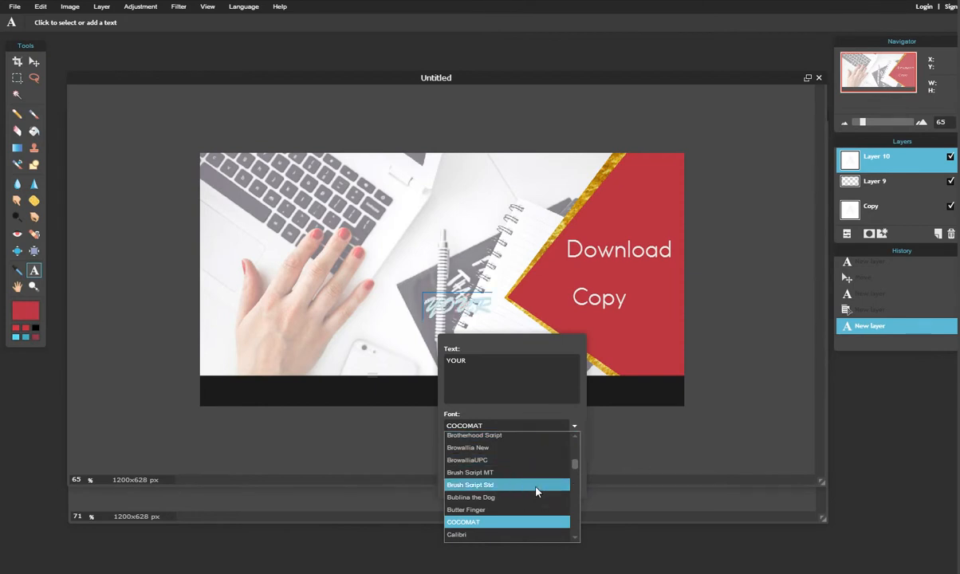
# Preview fonts from the font list on the YOUR text, finally choosing Rage Italic.
pyautogui.scroll(-10, 536, 492)
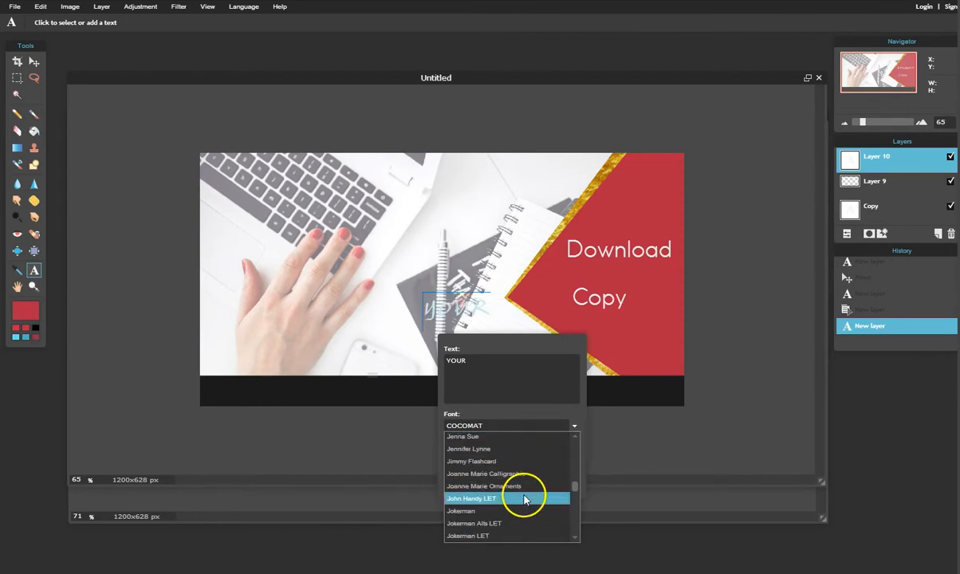
pyautogui.scroll(-10, 512, 512)
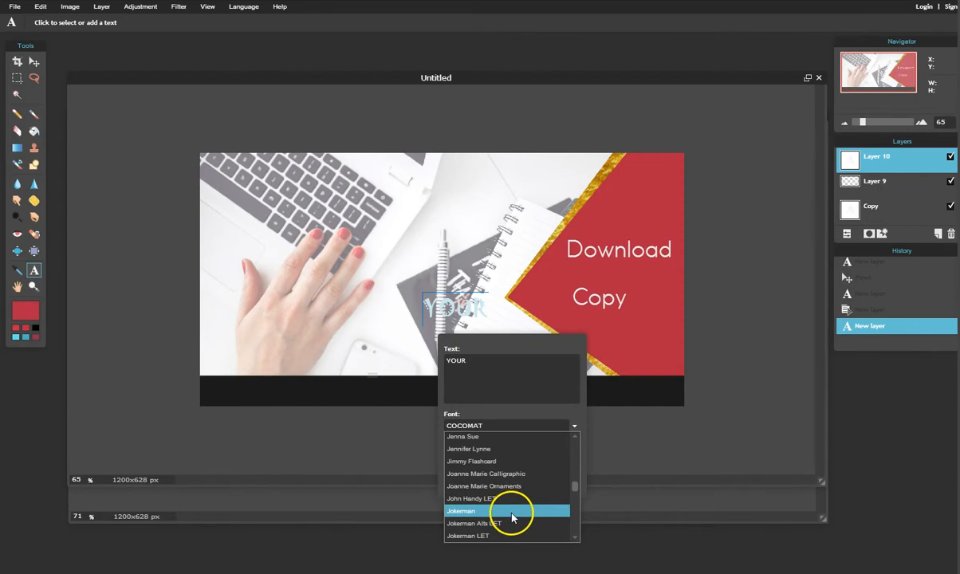
pyautogui.scroll(-5, 511, 520)
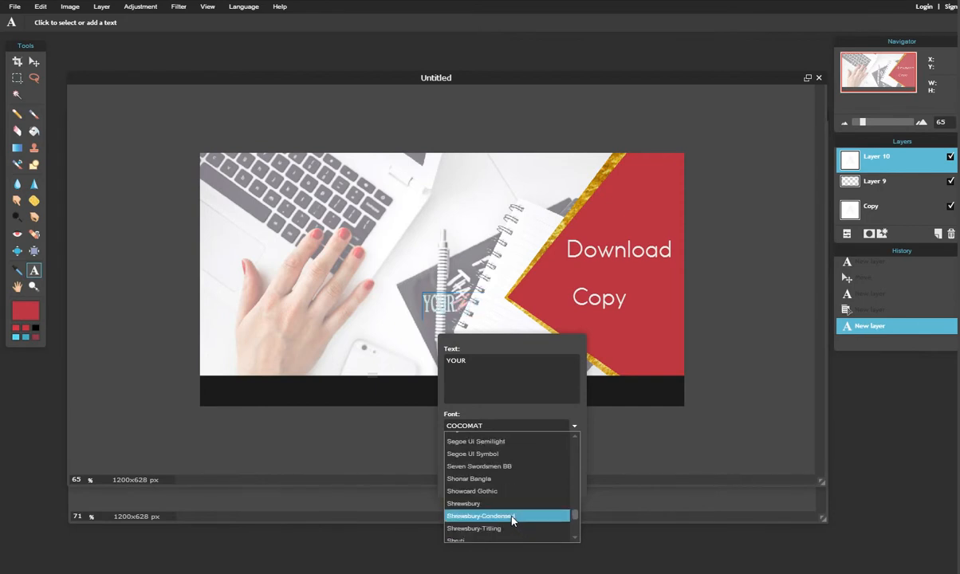
pyautogui.scroll(-10, 511, 520)
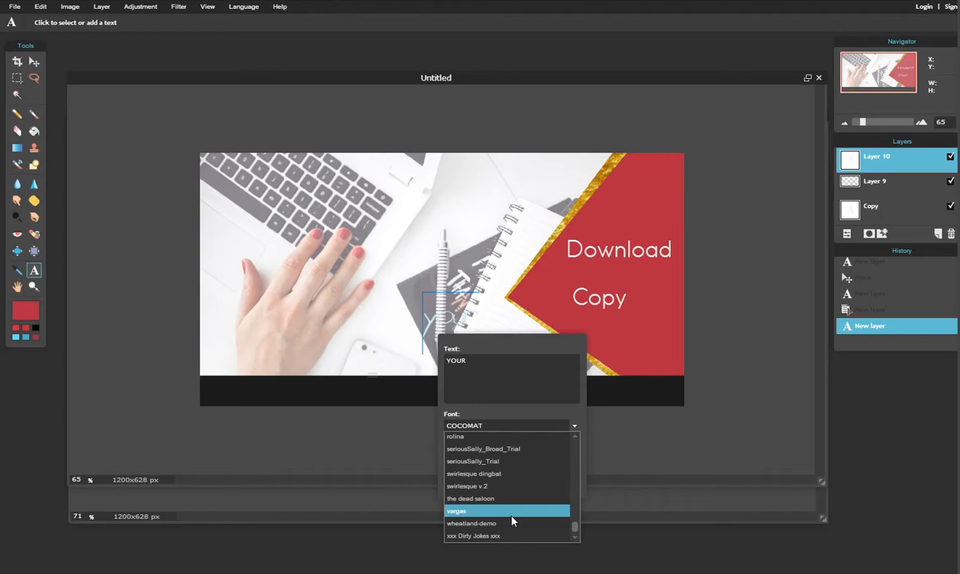
pyautogui.click(502, 537)
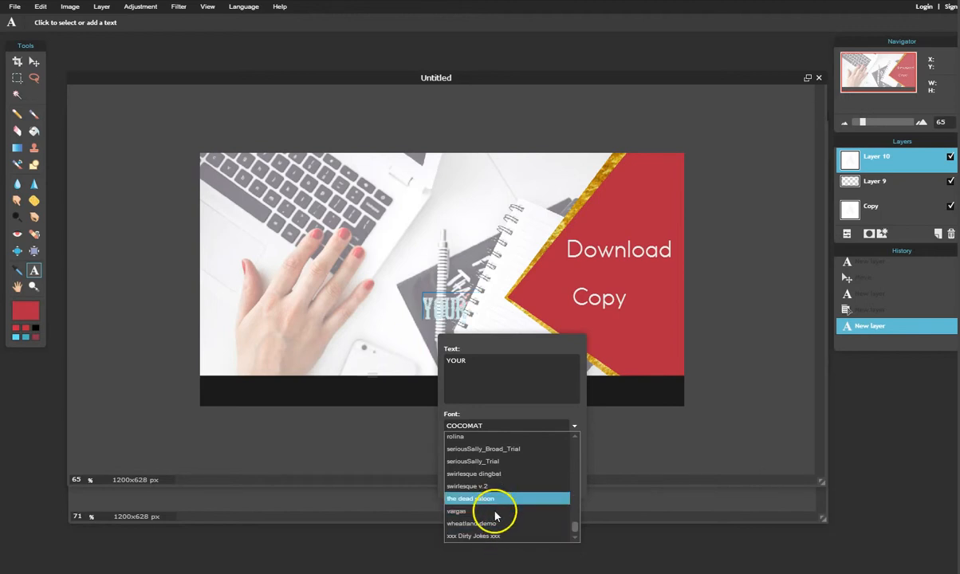
pyautogui.scroll(15, 507, 512)
pyautogui.scroll(20, 507, 511)
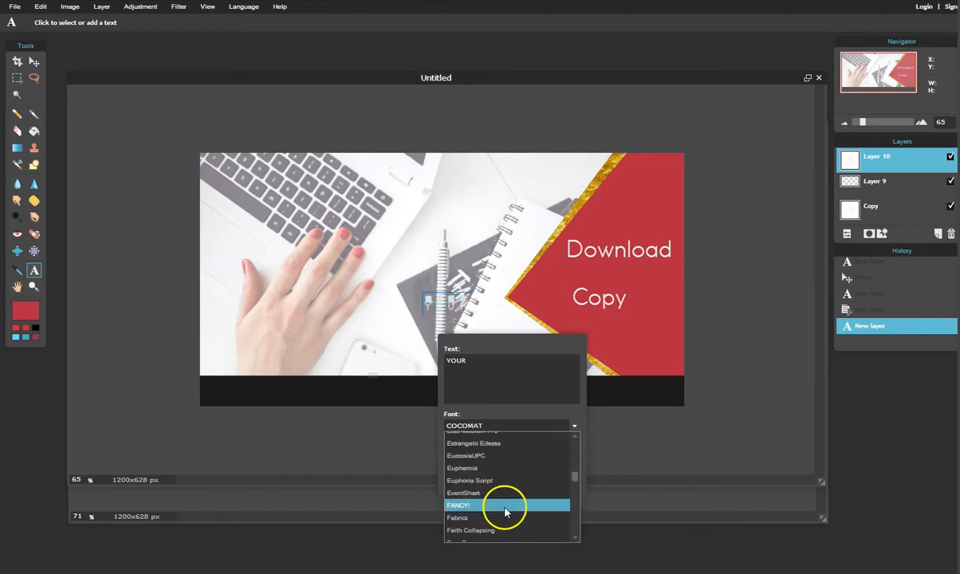
pyautogui.scroll(-5, 538, 513)
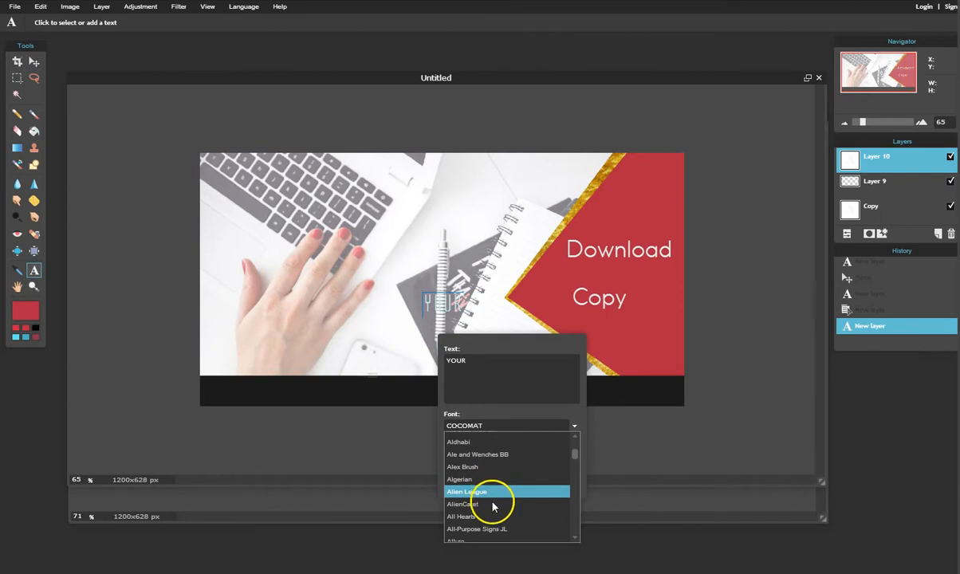
pyautogui.scroll(-8, 498, 499)
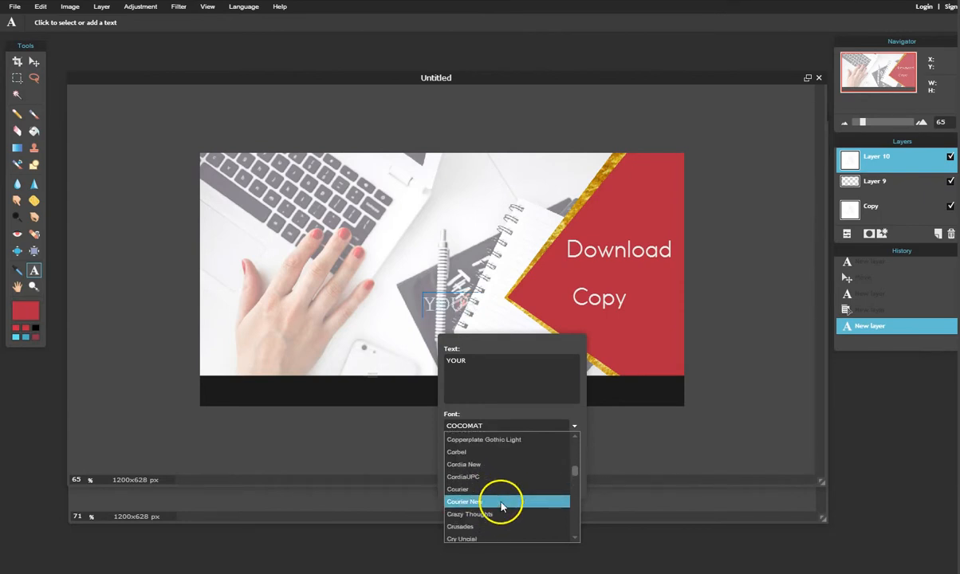
pyautogui.scroll(-10, 501, 505)
pyautogui.scroll(-10, 498, 521)
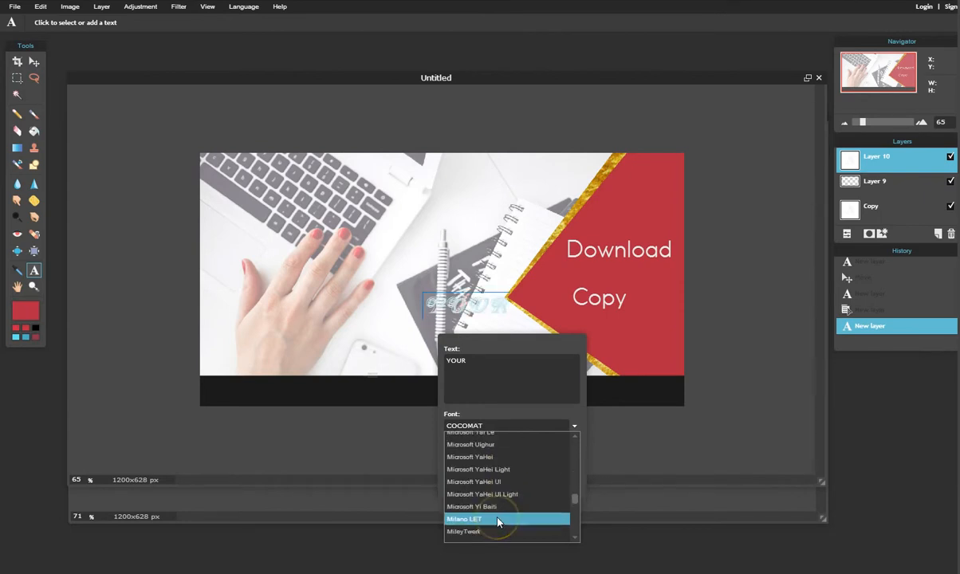
pyautogui.scroll(-10, 497, 523)
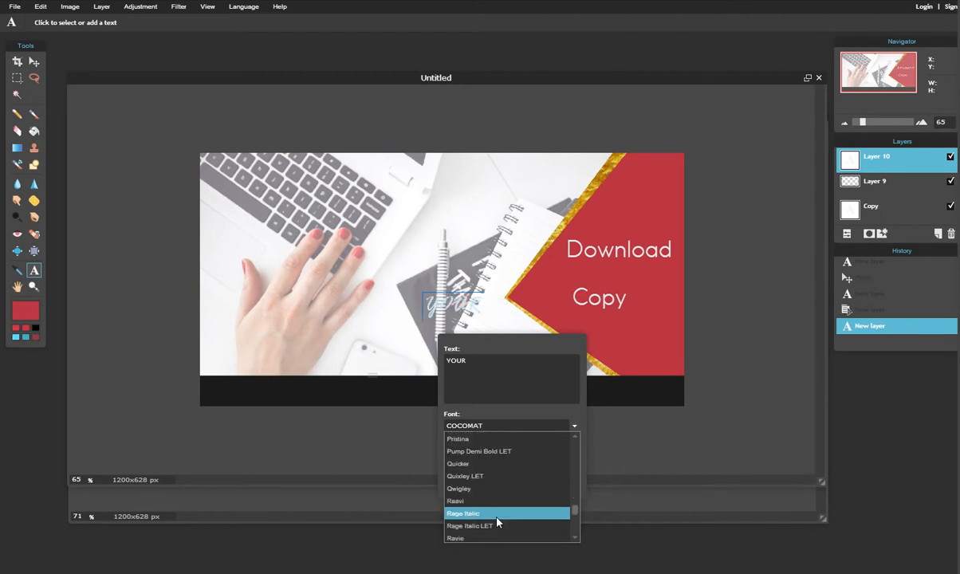
pyautogui.click(495, 515)
# Make YOUR the border's gold at size 74 and commit it to the canvas.
pyautogui.click(562, 452)
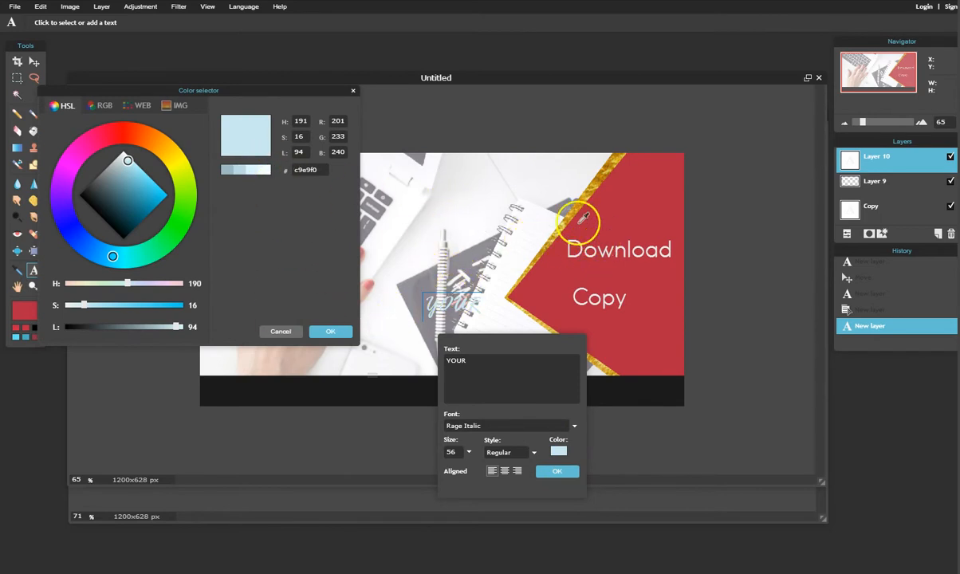
pyautogui.click(571, 210)
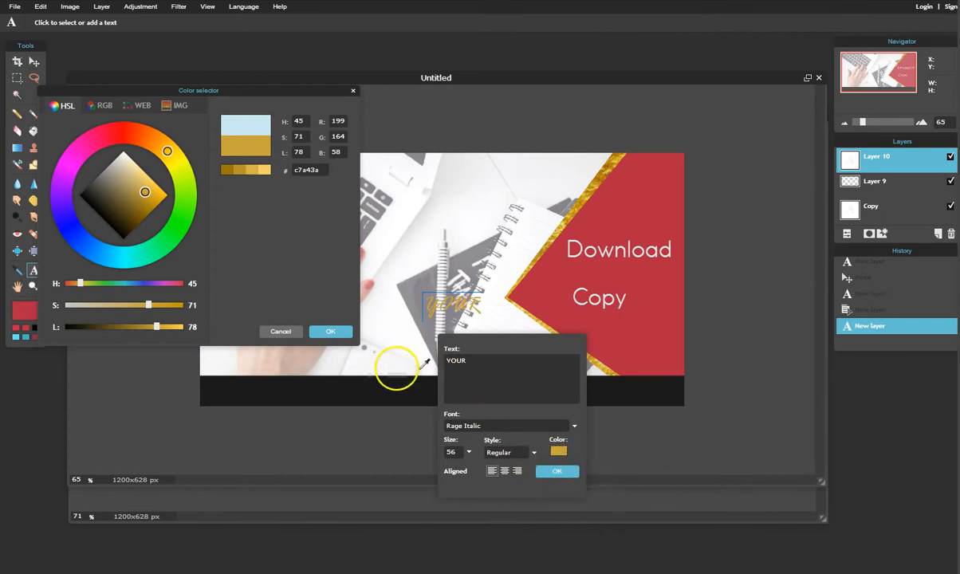
pyautogui.click(344, 333)
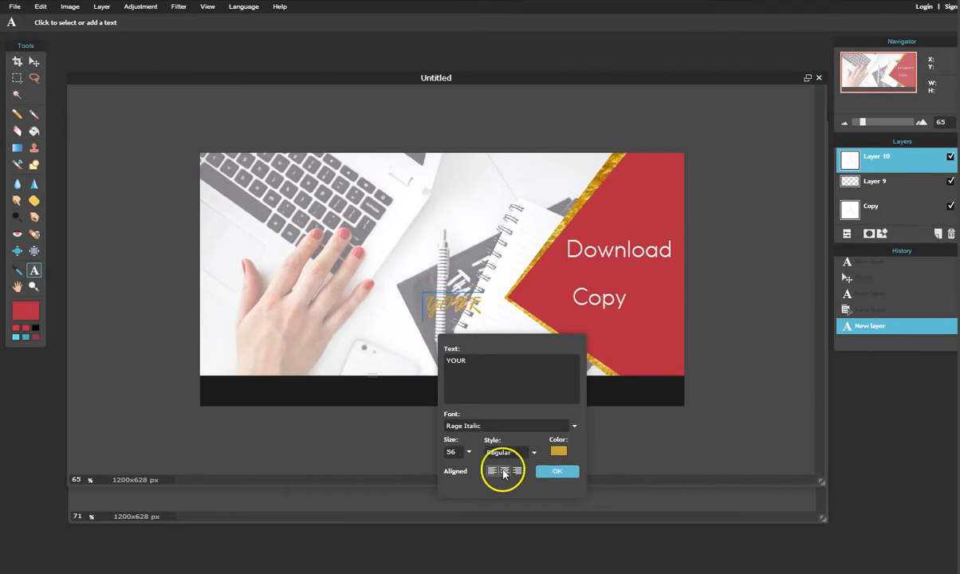
pyautogui.click(468, 453)
pyautogui.moveTo(449, 477)
pyautogui.mouseDown()
pyautogui.moveTo(440, 468)
pyautogui.moveTo(444, 474)
pyautogui.mouseUp()
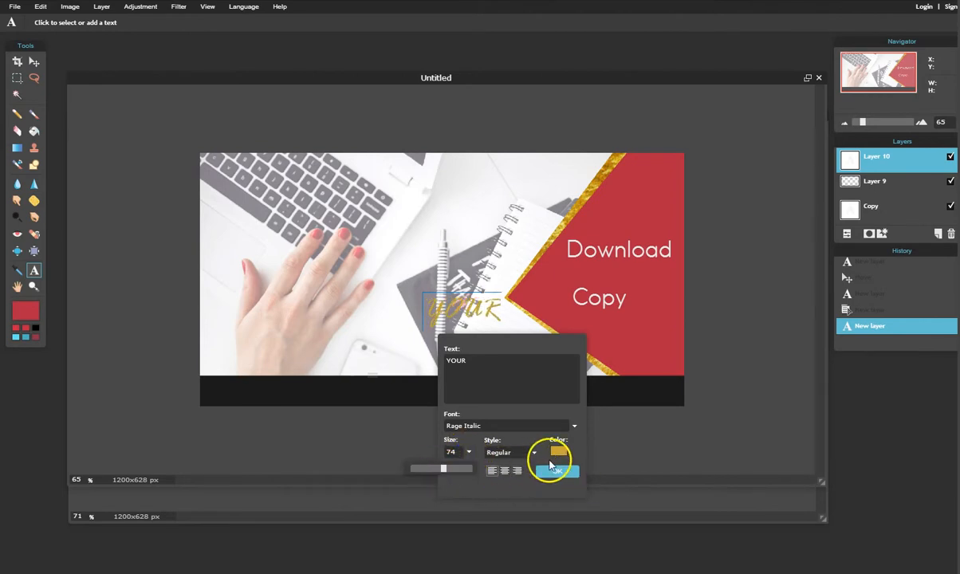
pyautogui.click(559, 472)
# Place YOUR between Download and Copy, and nudge Copy slightly right.
pyautogui.click(34, 62)
pyautogui.moveTo(496, 324); pyautogui.dragTo(648, 290)
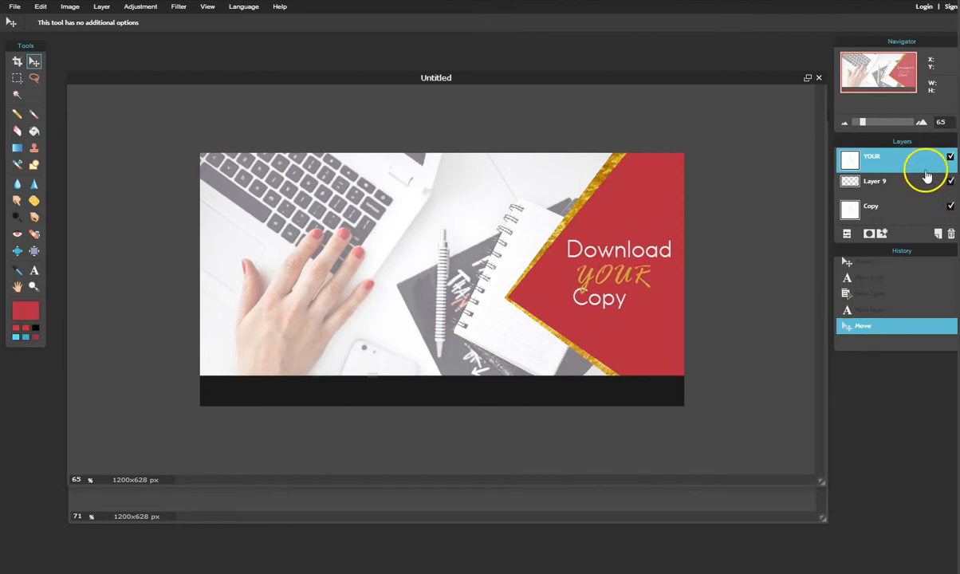
pyautogui.click(897, 212)
pyautogui.moveTo(587, 303); pyautogui.dragTo(612, 306)
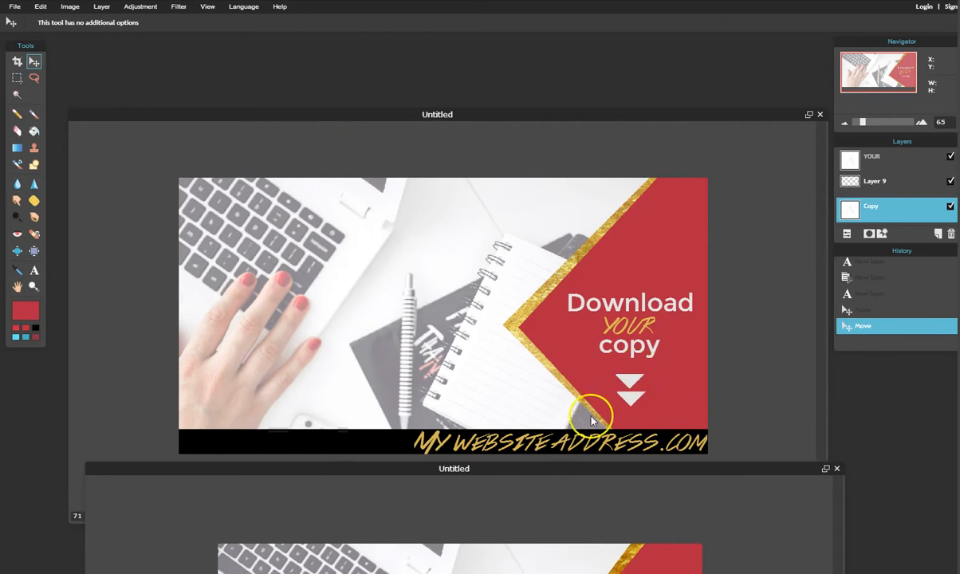
# With the Shape tool active, add new empty Layer 11 above the YOUR layer.
pyautogui.moveTo(596, 469); pyautogui.dragTo(580, 103)
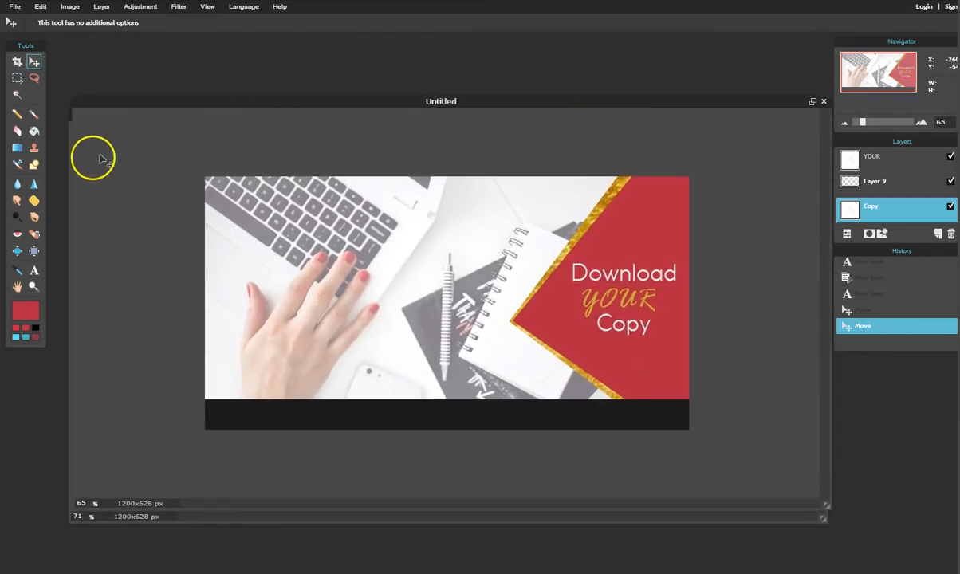
pyautogui.click(34, 164)
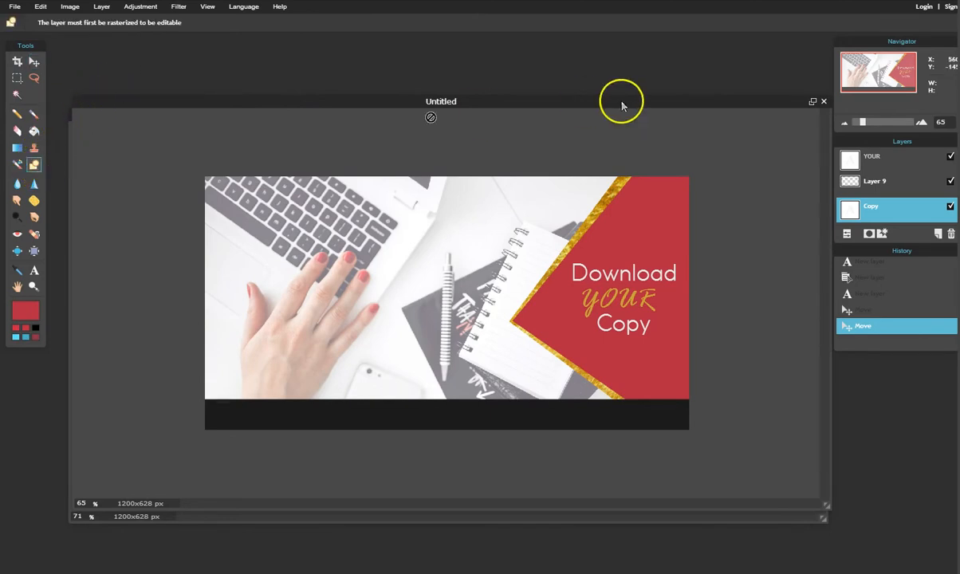
pyautogui.click(911, 166)
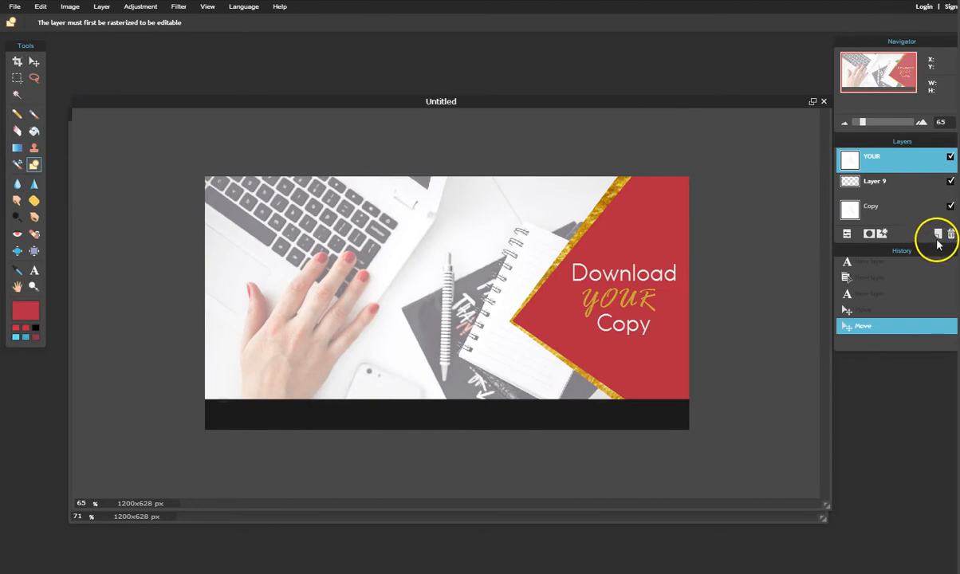
pyautogui.click(938, 233)
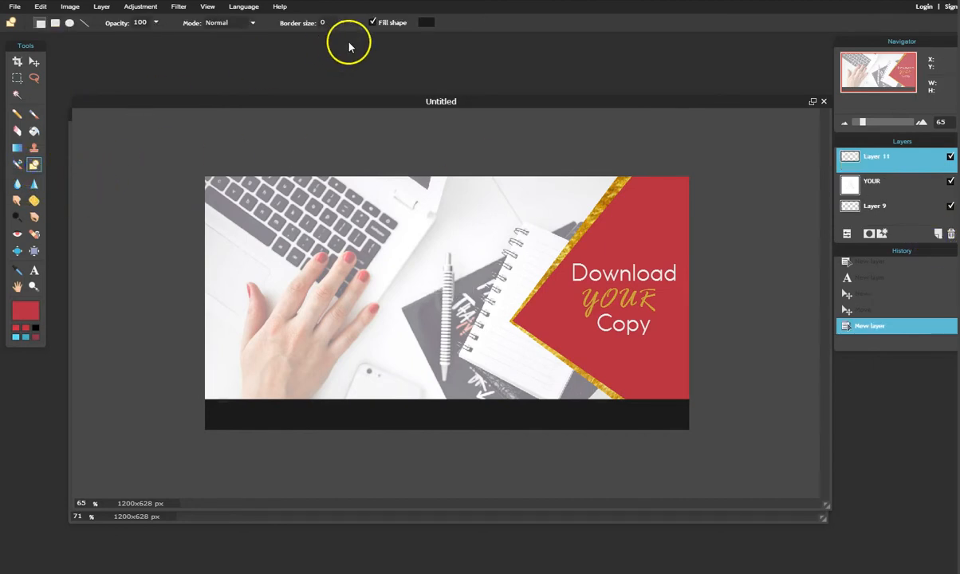
# Draw a small filled #f0f0f0 square on the red shape below-left of Copy.
pyautogui.click(426, 22)
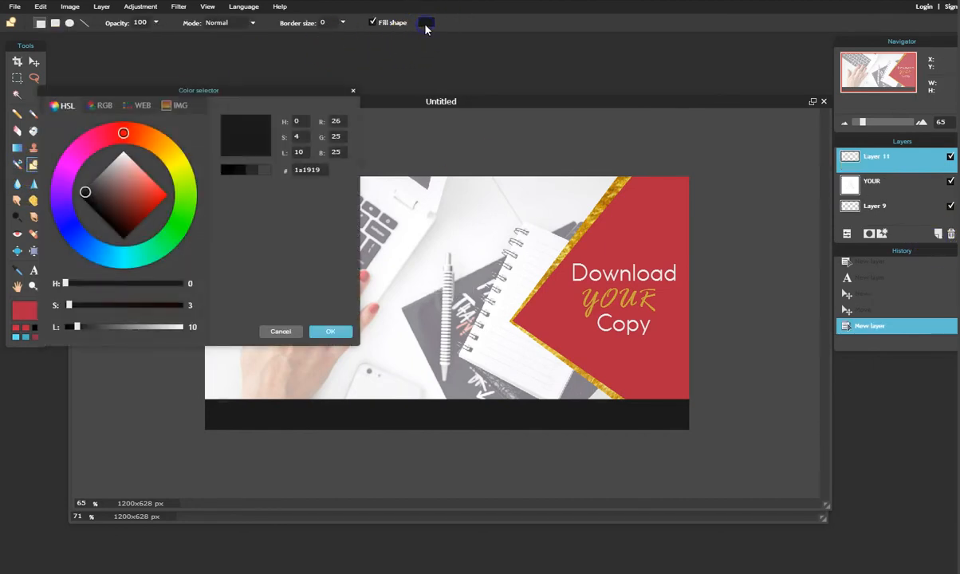
pyautogui.click(461, 195)
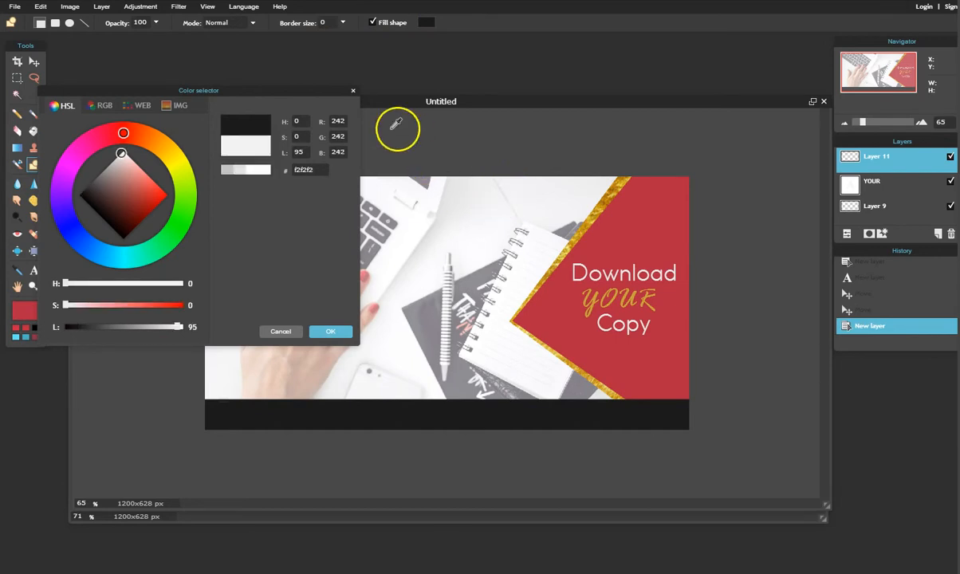
pyautogui.click(255, 170)
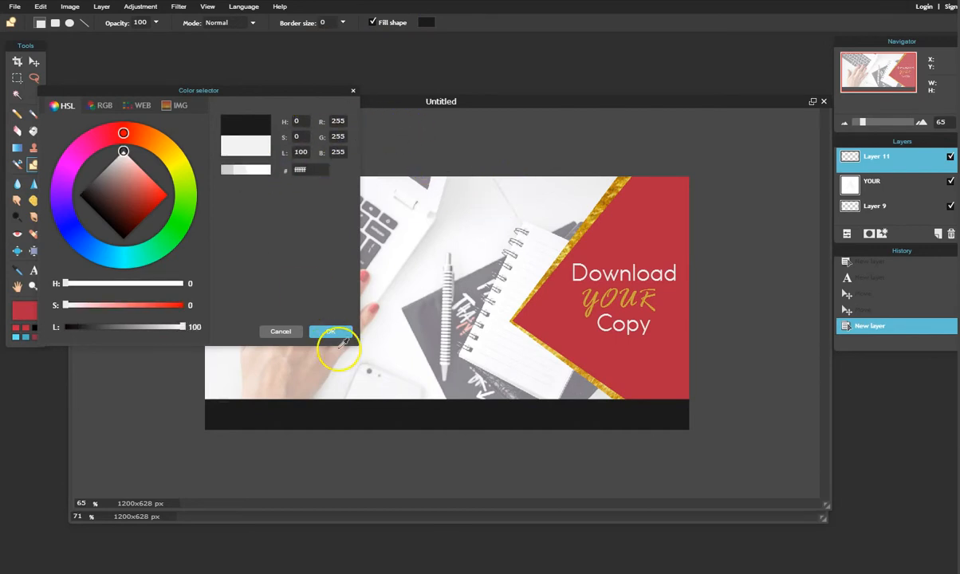
pyautogui.click(242, 170)
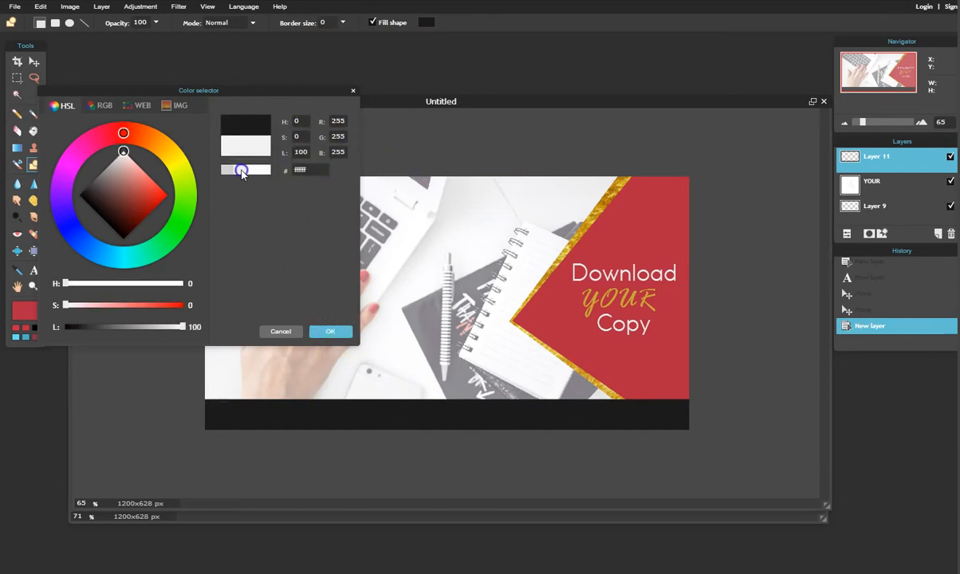
pyautogui.click(333, 331)
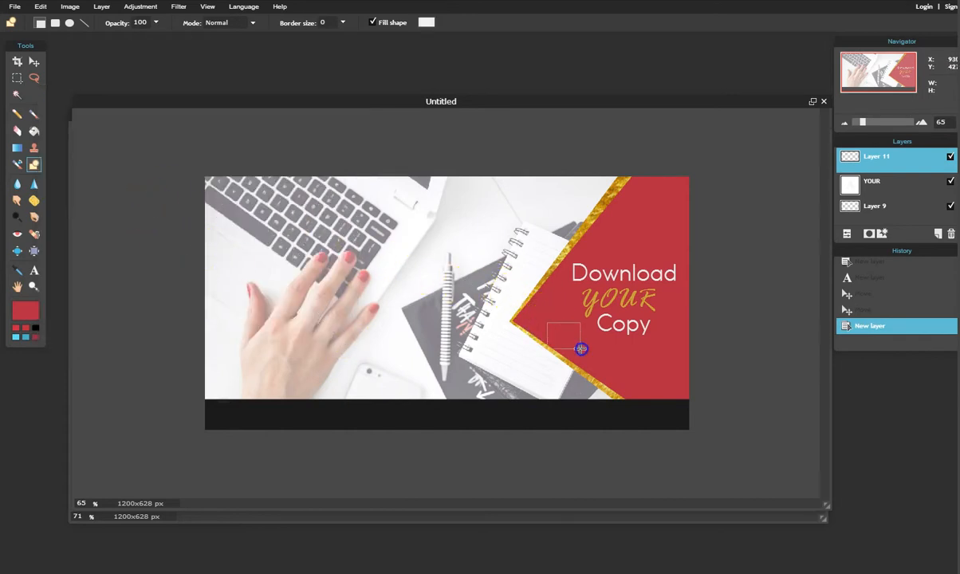
pyautogui.moveTo(581, 359); pyautogui.dragTo(582, 360)
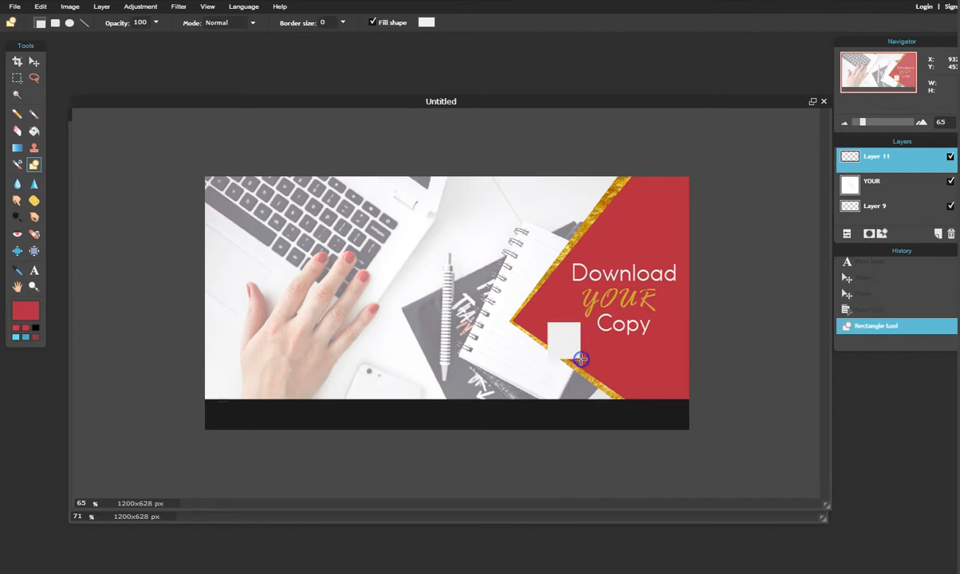
pyautogui.click(41, 7)
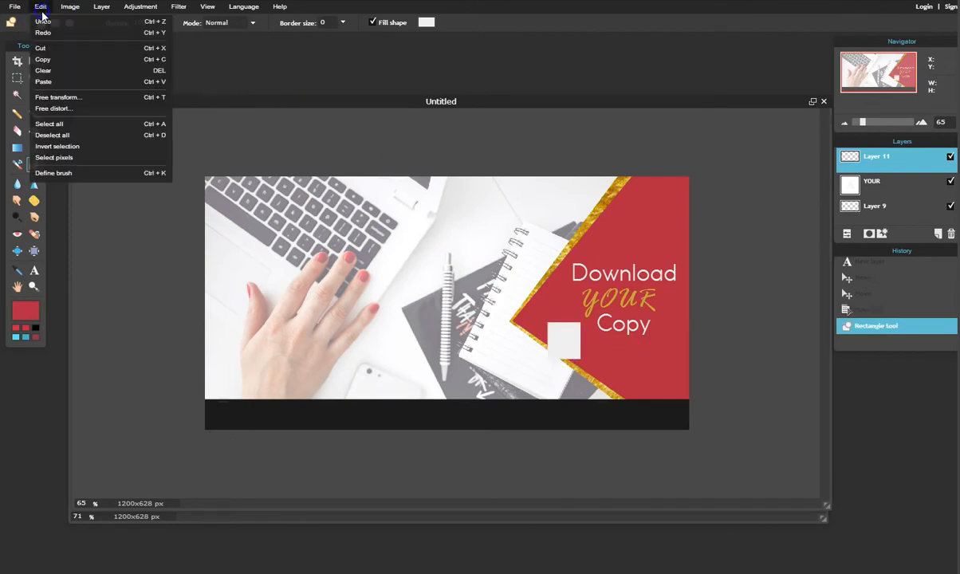
# Free-transform the square, rotating it about 45° into a diamond, and apply the change.
pyautogui.click(56, 98)
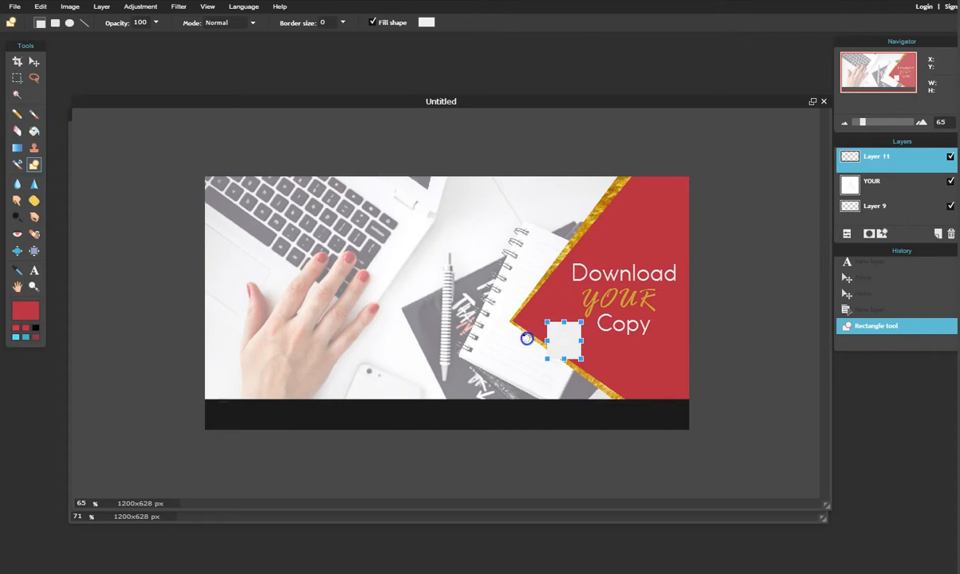
pyautogui.moveTo(526, 339); pyautogui.dragTo(519, 348)
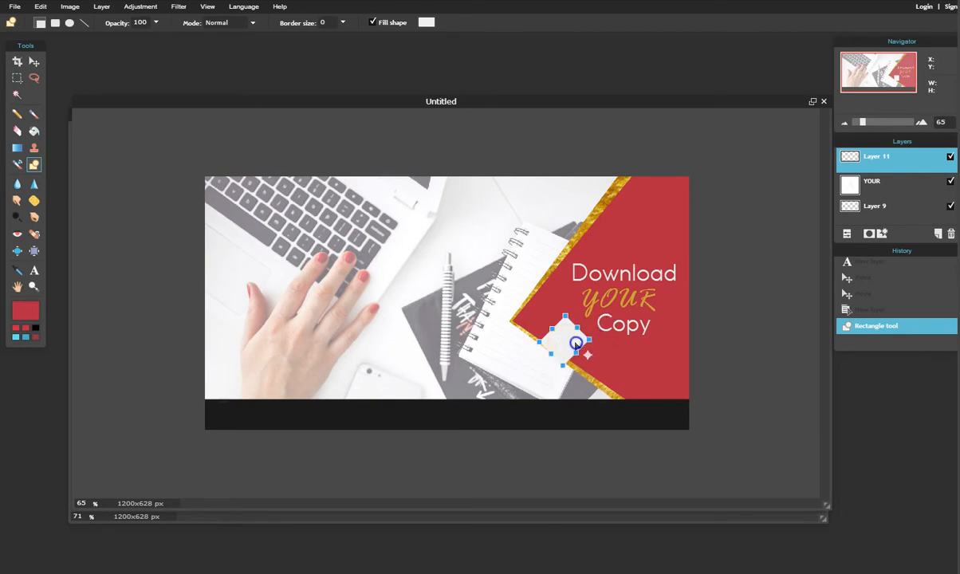
pyautogui.click(35, 64)
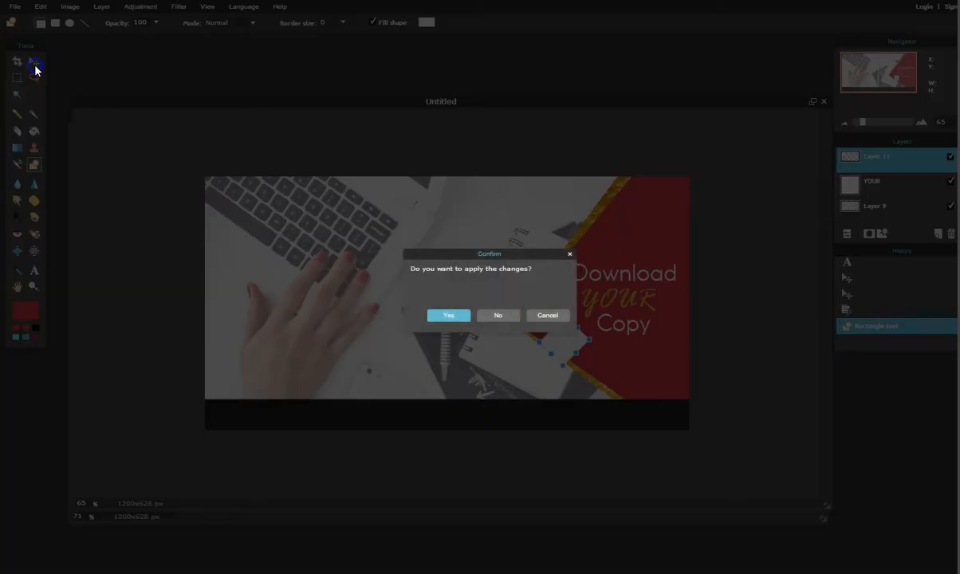
pyautogui.click(442, 316)
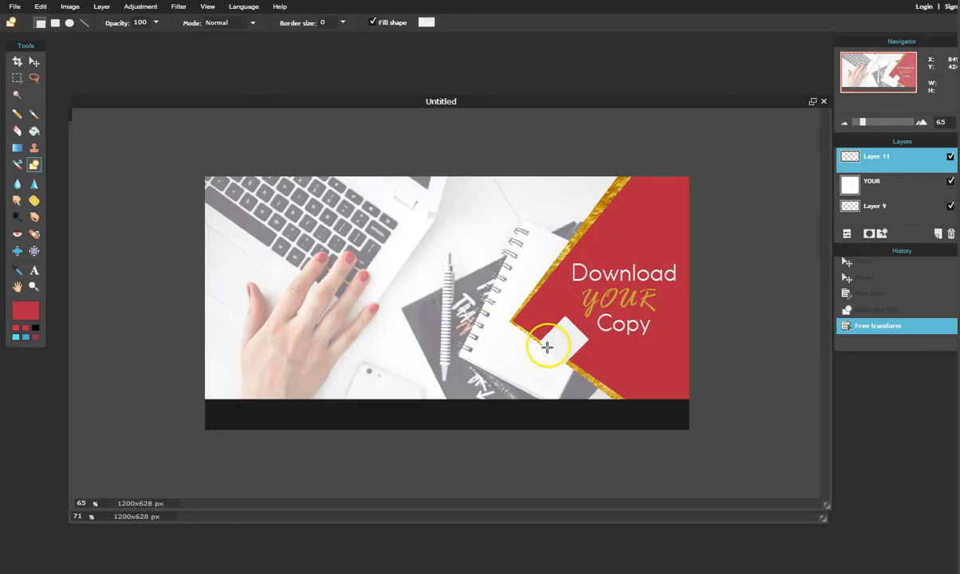
# Move the diamond to the right edge, stretch it taller, then shift it left into the red area.
pyautogui.click(35, 62)
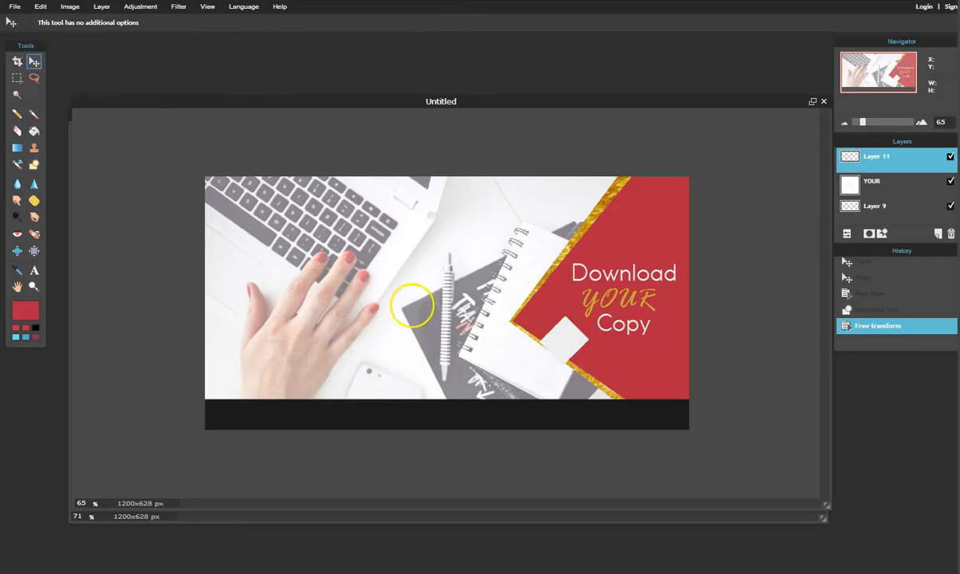
pyautogui.moveTo(585, 337); pyautogui.dragTo(702, 334)
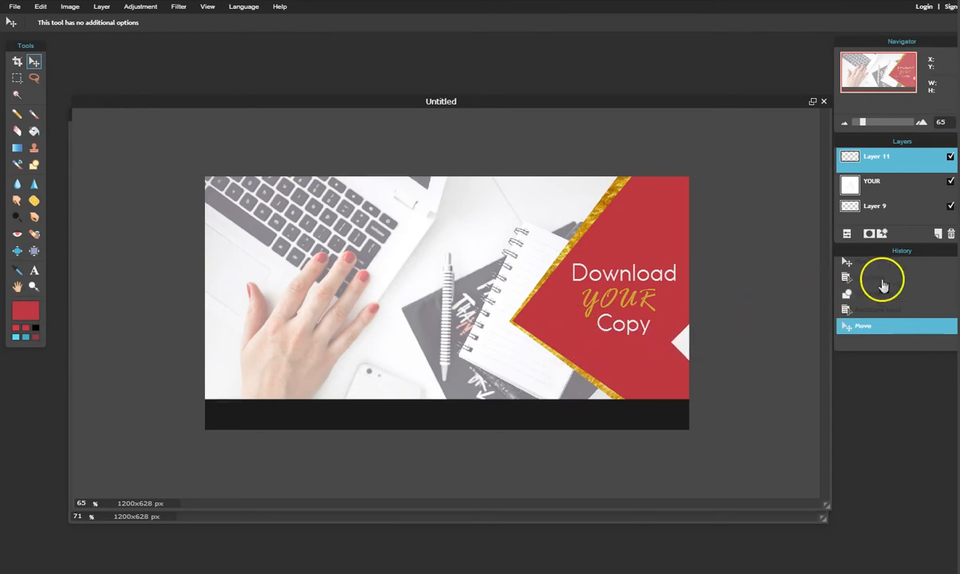
pyautogui.click(37, 8)
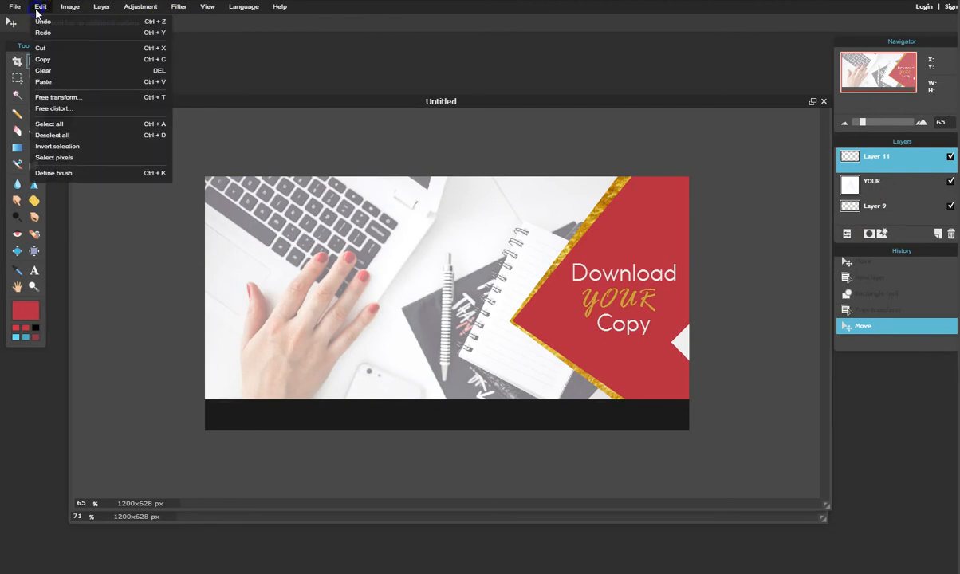
pyautogui.click(90, 98)
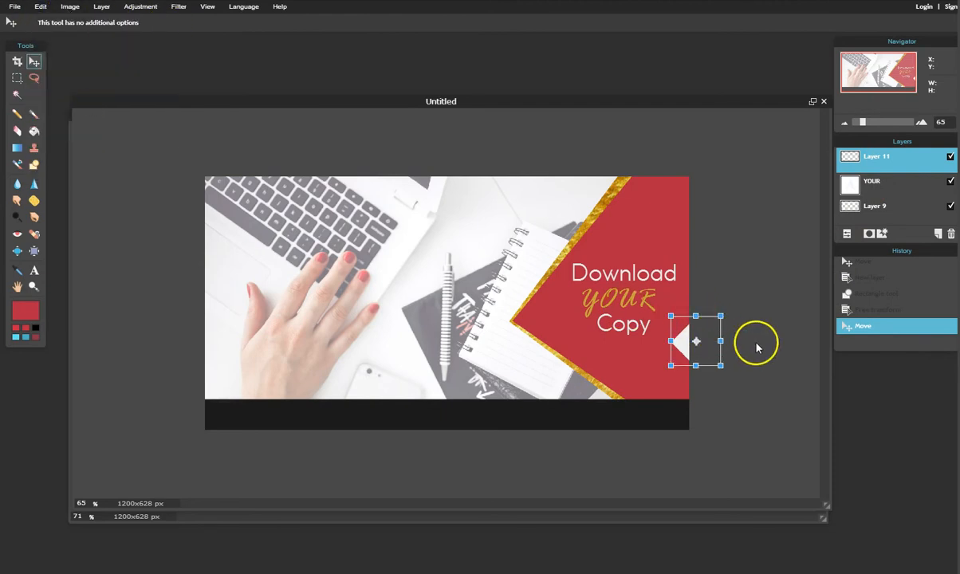
pyautogui.moveTo(696, 316); pyautogui.dragTo(699, 308)
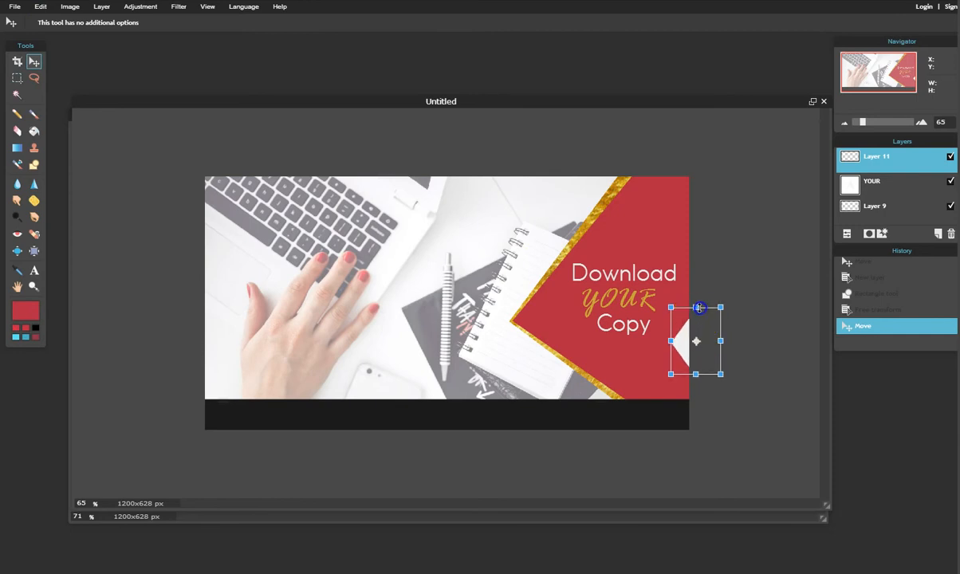
pyautogui.press('Return')
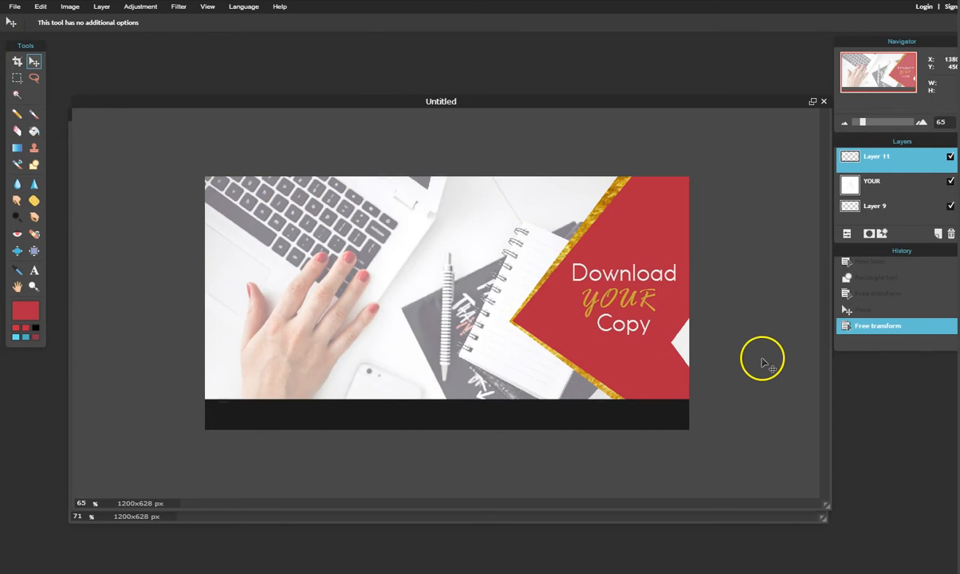
pyautogui.moveTo(689, 347); pyautogui.dragTo(659, 363)
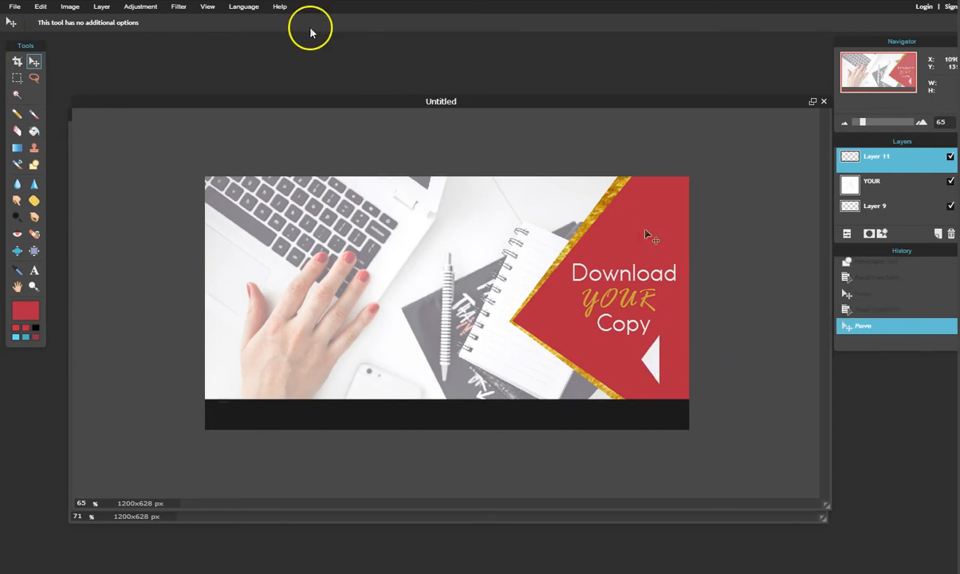
pyautogui.click(42, 8)
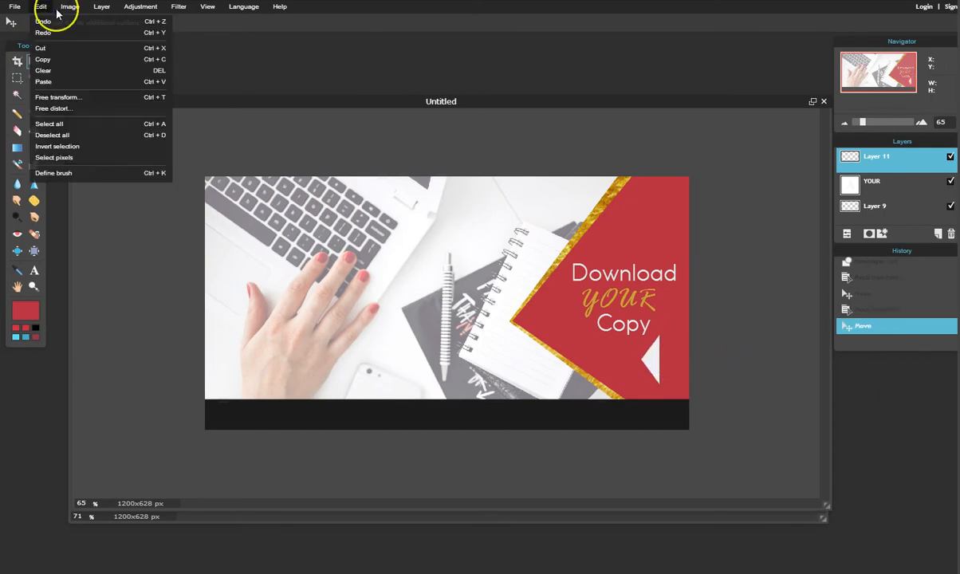
# Rotate the triangle layer 90° counter-clockwise to point down and place it just below Copy.
pyautogui.moveTo(69, 12)
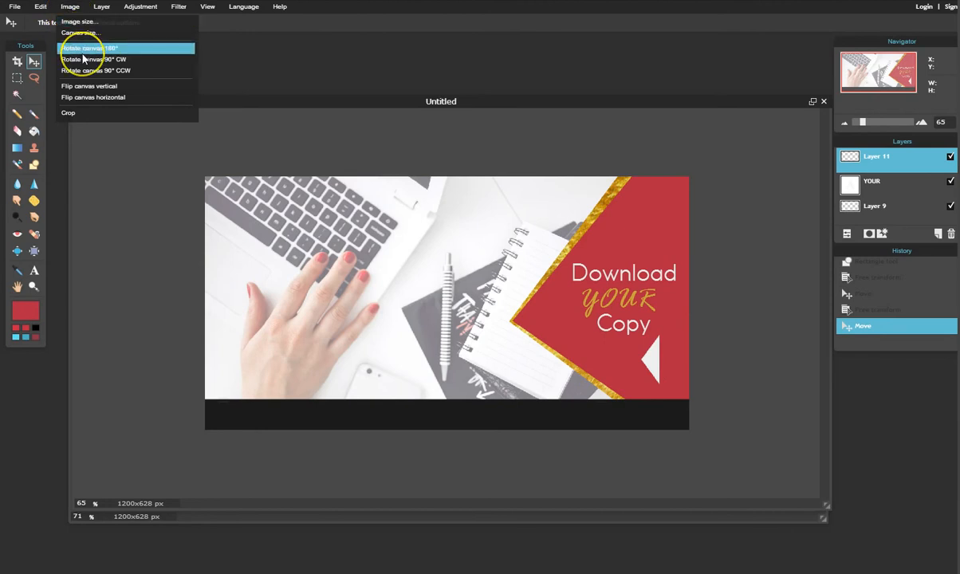
pyautogui.moveTo(99, 12)
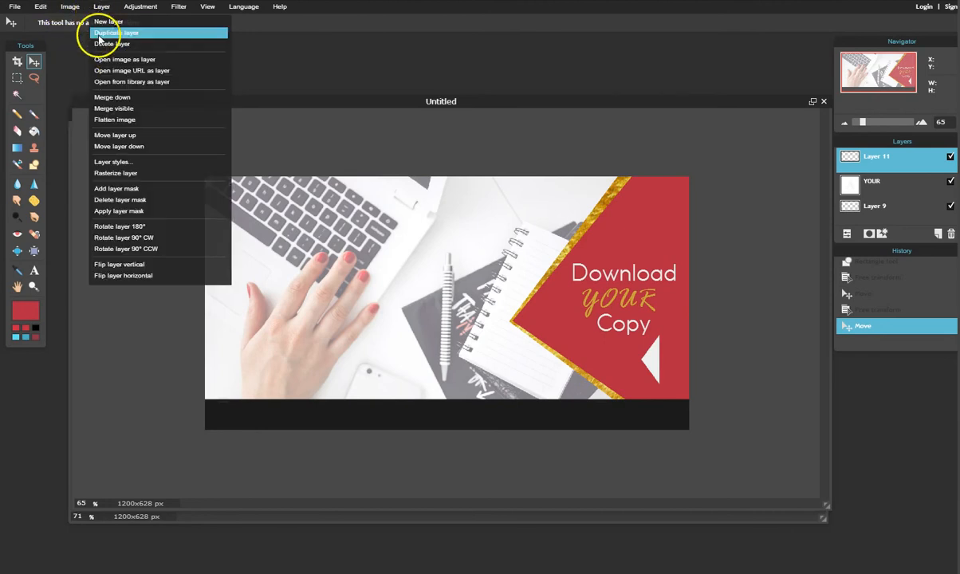
pyautogui.click(156, 248)
pyautogui.moveTo(722, 348); pyautogui.dragTo(626, 349)
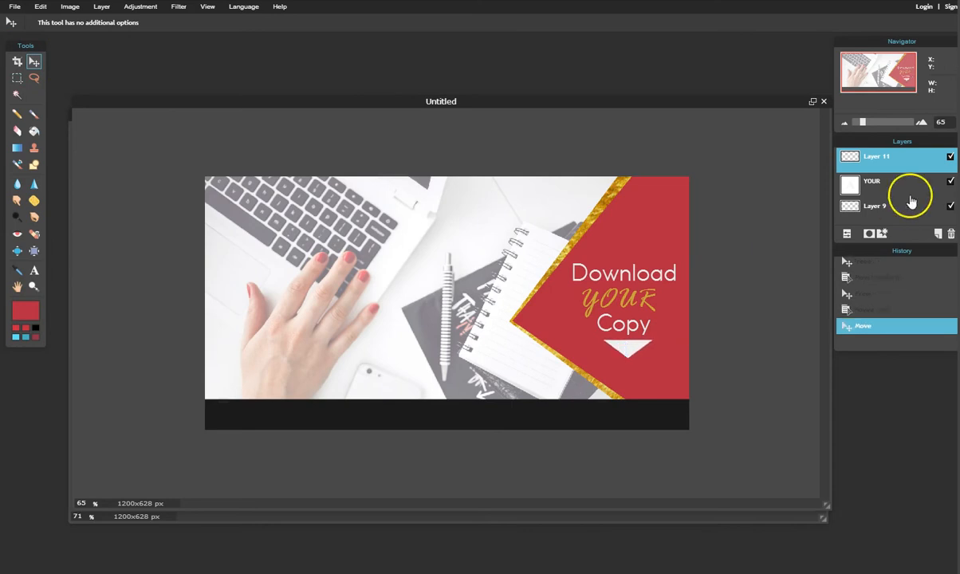
# Duplicate the triangle layer beneath the original as a double arrow, then start text on the footer.
pyautogui.rightClick(884, 158)
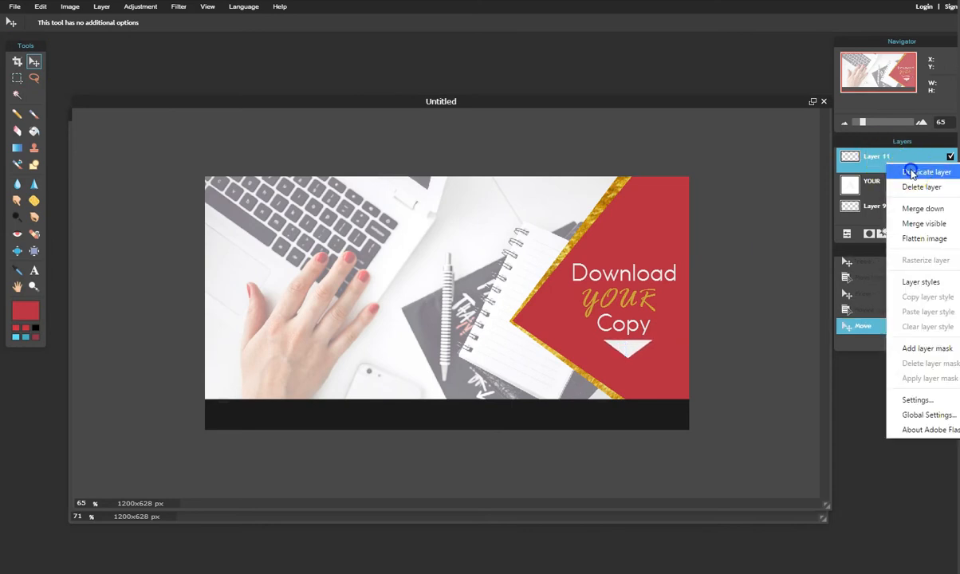
pyautogui.click(912, 173)
pyautogui.moveTo(630, 352); pyautogui.dragTo(628, 368)
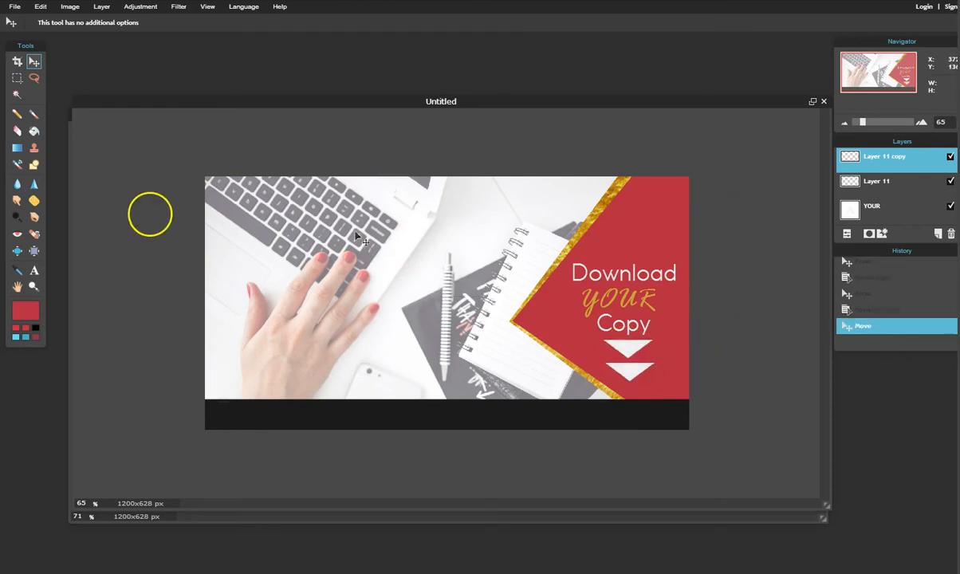
pyautogui.click(34, 271)
pyautogui.click(241, 415)
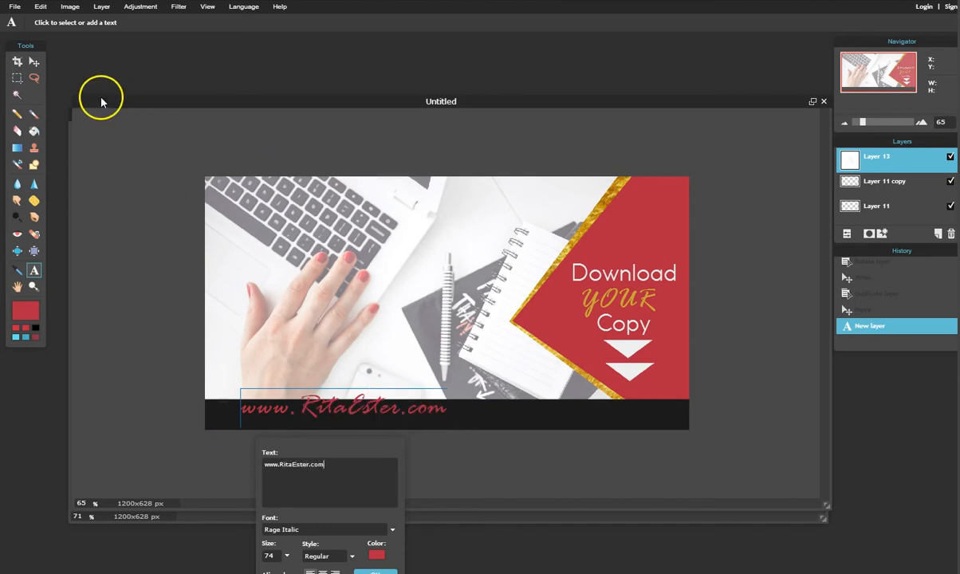
# Colour the footer URL with the gold sampled from YOUR and commit the text.
pyautogui.click(377, 553)
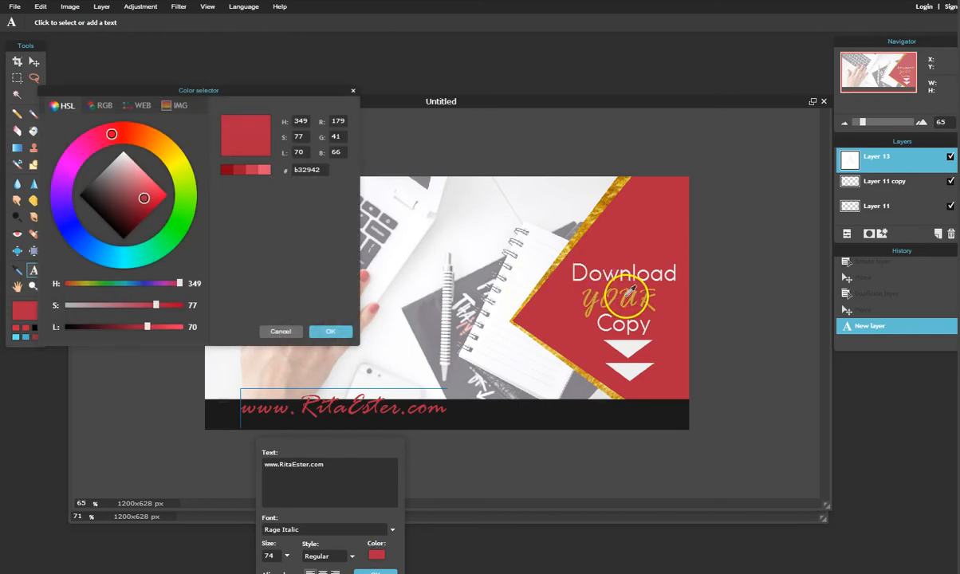
pyautogui.click(590, 291)
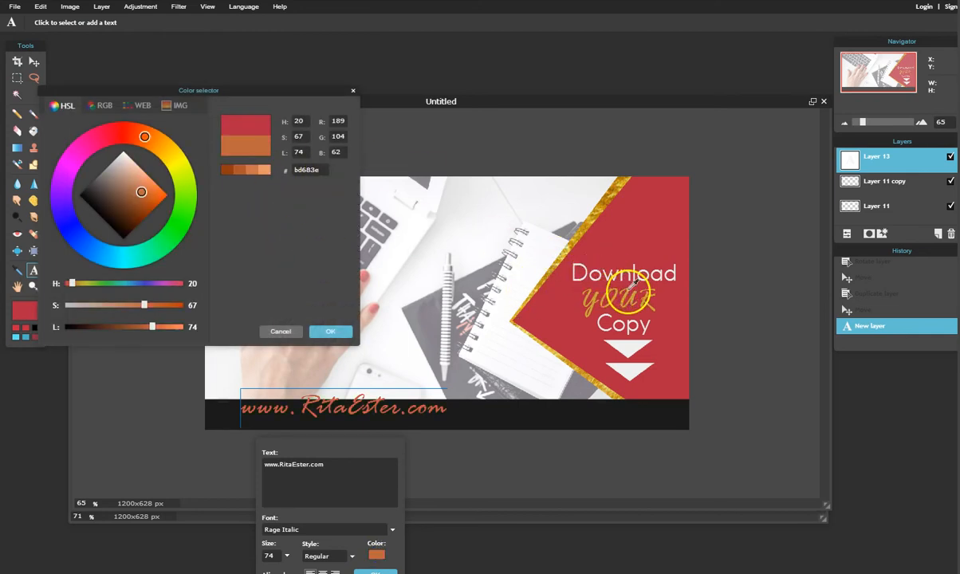
pyautogui.click(617, 295)
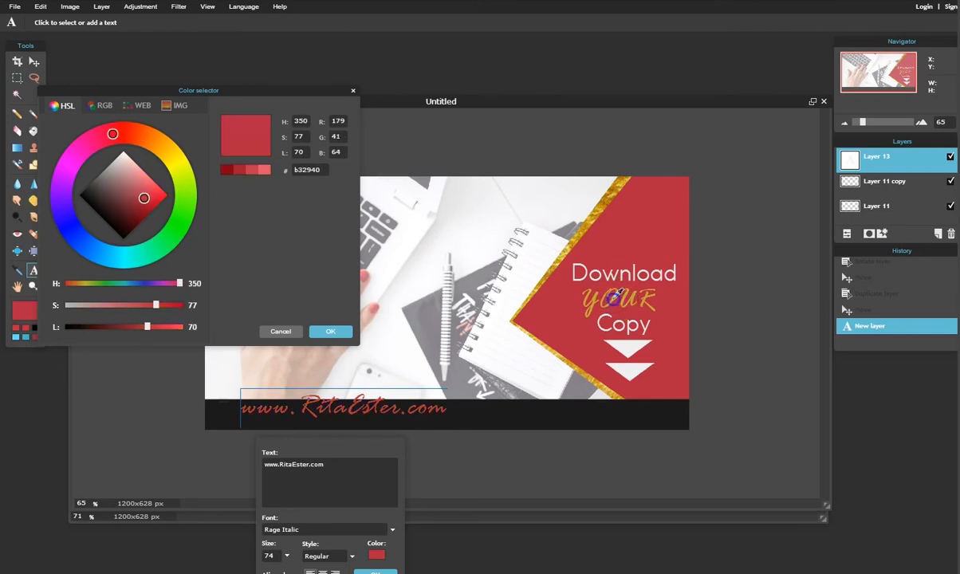
pyautogui.click(612, 296)
pyautogui.click(329, 331)
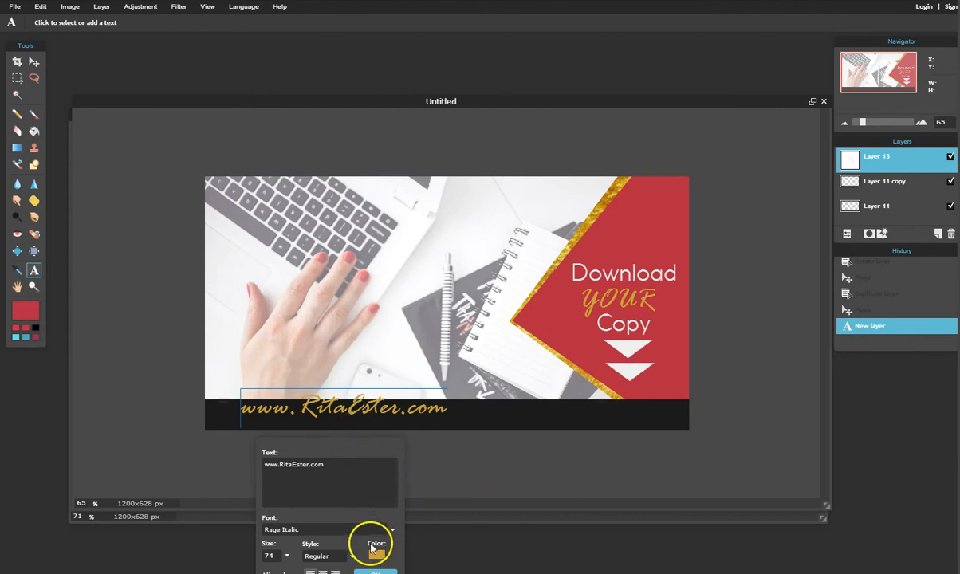
pyautogui.click(377, 570)
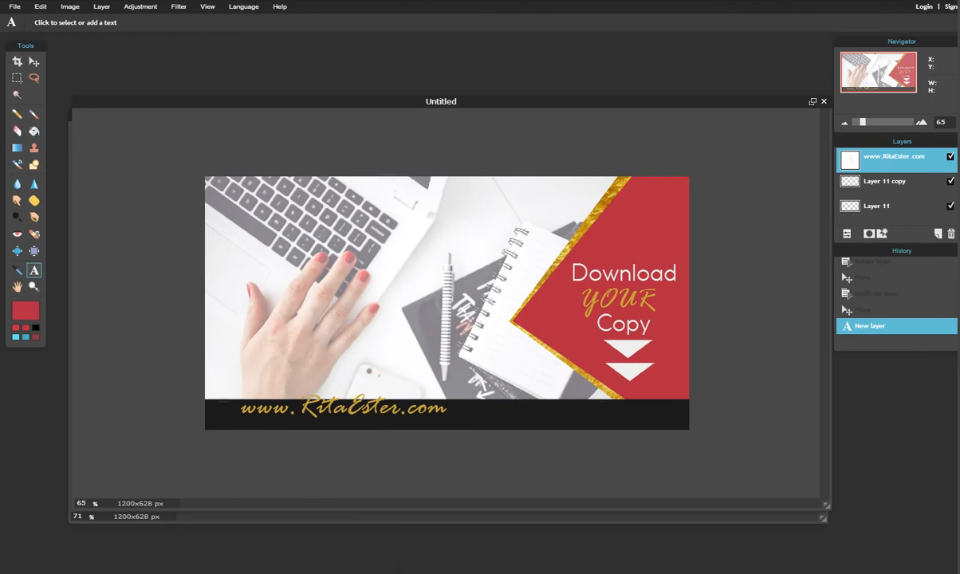
pyautogui.click(35, 62)
# Drag the gold URL to the right end of the black footer bar.
pyautogui.moveTo(402, 419); pyautogui.dragTo(630, 427)
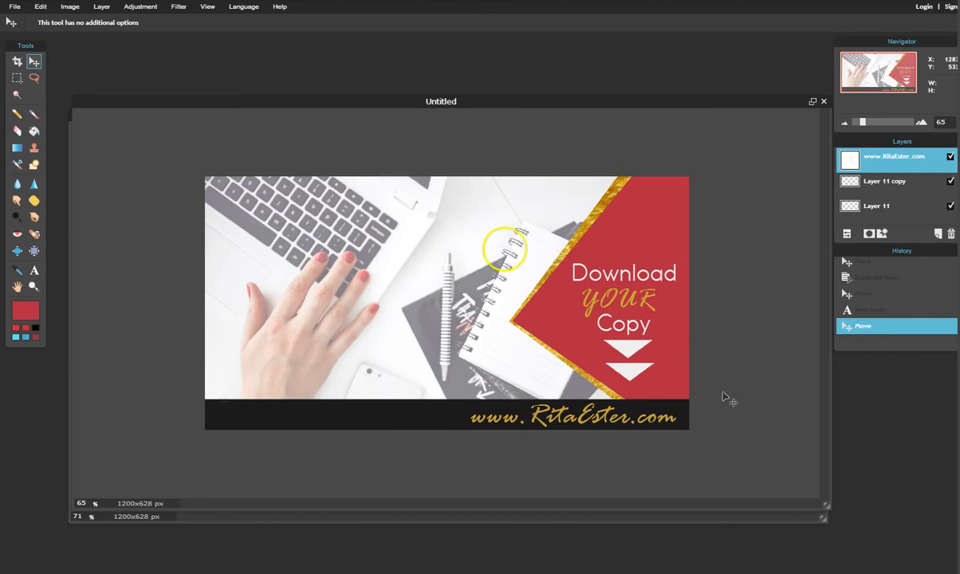
pyautogui.moveTo(543, 103)
pyautogui.mouseDown()
pyautogui.moveTo(743, 210)
pyautogui.moveTo(498, 128)
pyautogui.moveTo(635, 496)
pyautogui.moveTo(631, 381)
pyautogui.moveTo(588, 202)
pyautogui.moveTo(605, 359)
pyautogui.moveTo(625, 361)
pyautogui.moveTo(536, 110)
pyautogui.mouseUp()
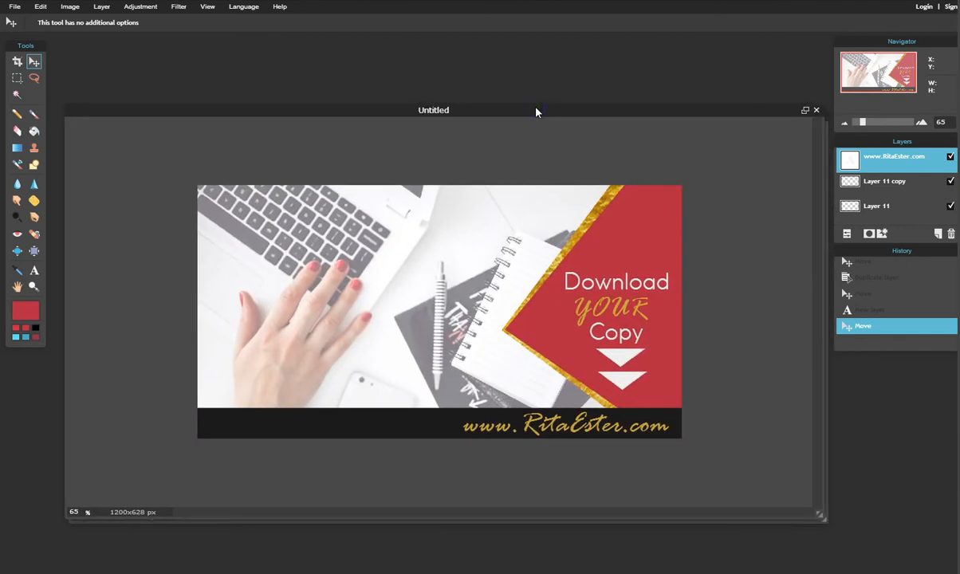